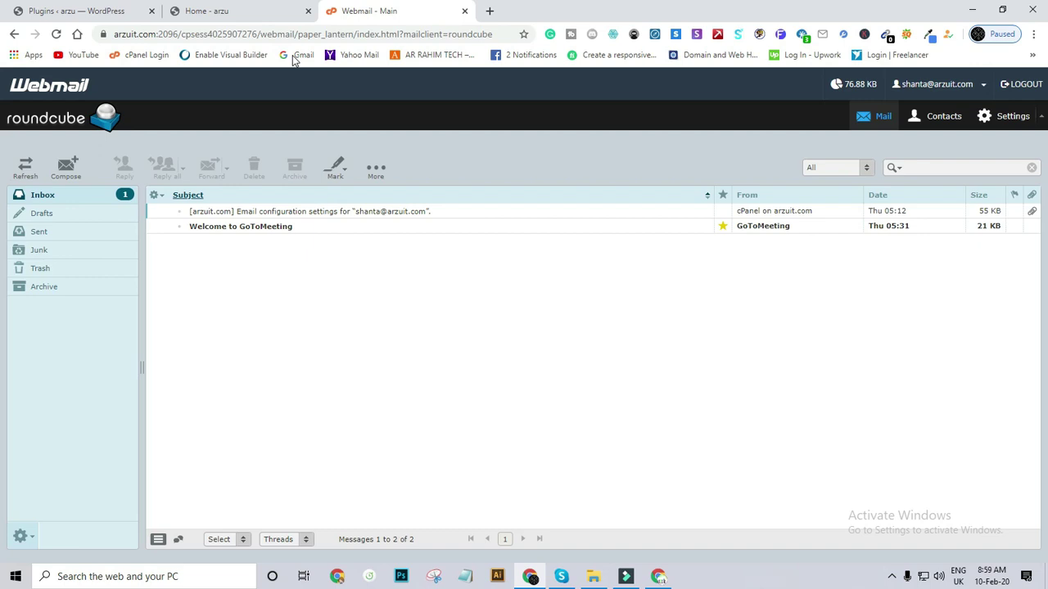
Switch from the Roundcube Webmail window to the other Chrome window.
left_click(658, 576)
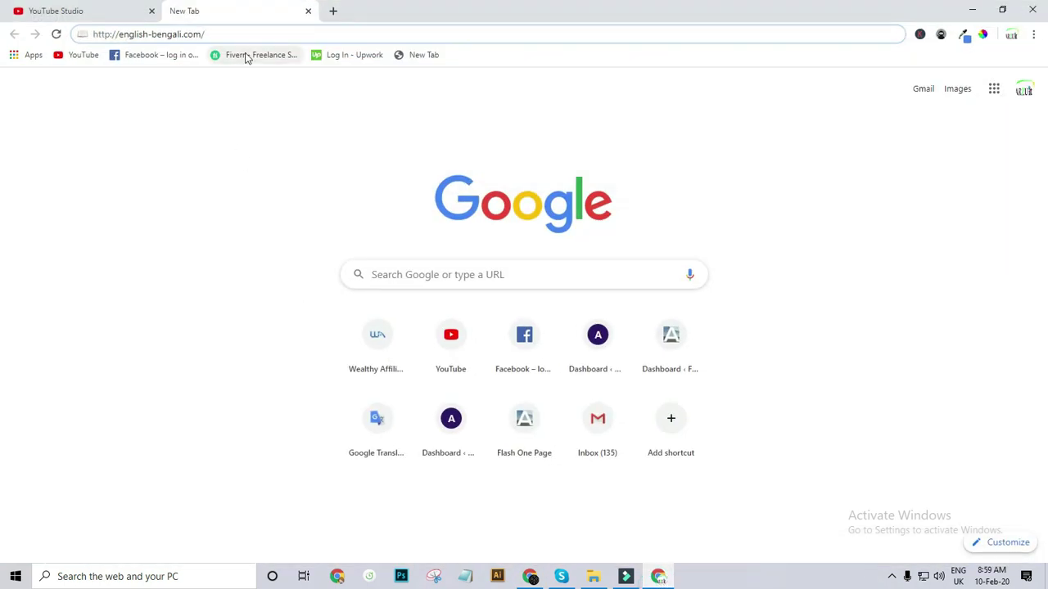
Load english-bengali.com to view its weekly-update signup popup, then close that tab.
key("Return")
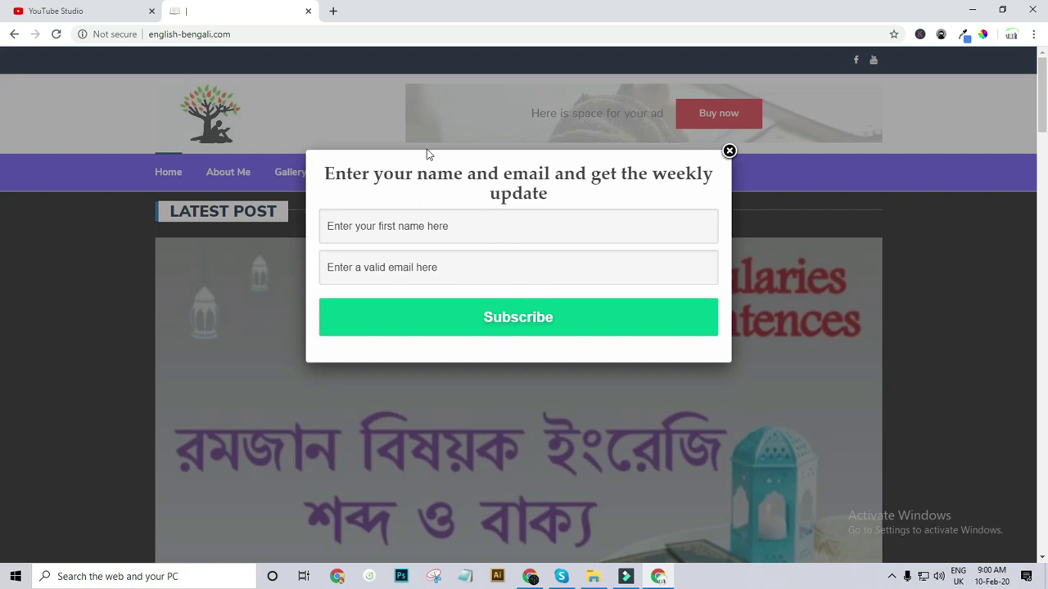
left_click(309, 11)
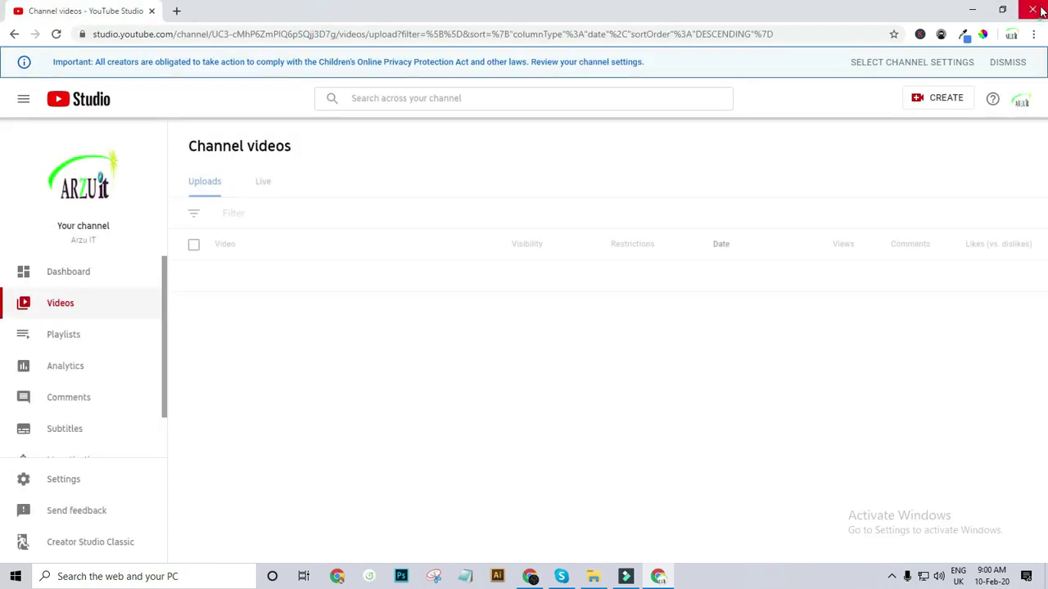
Close the YouTube Studio window and return to the WordPress Plugins page.
left_click(1034, 11)
left_click(92, 9)
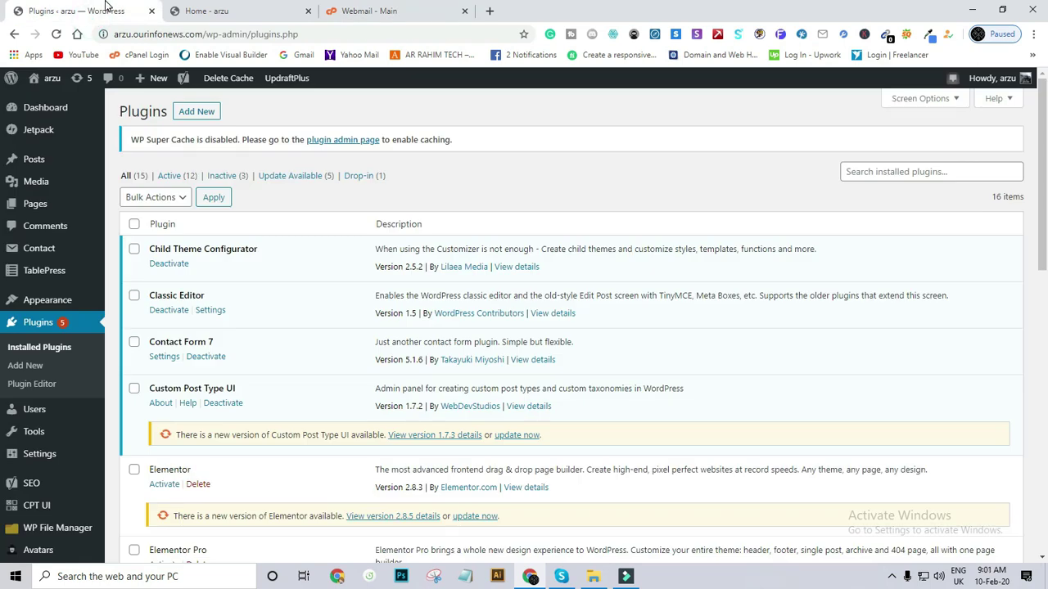
left_click(199, 10)
left_click(95, 8)
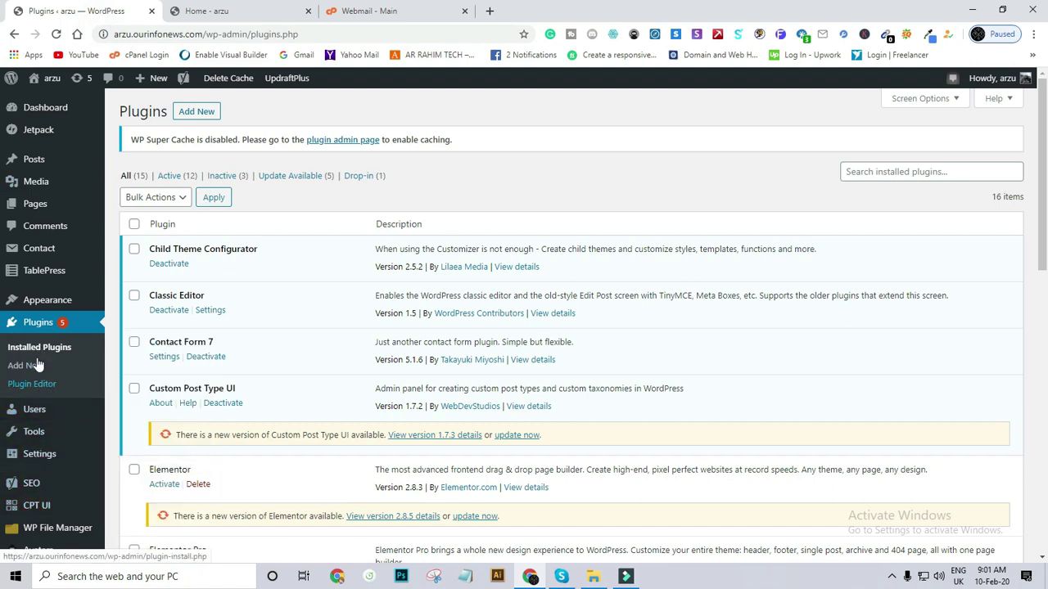
Search the plugin directory for PopupAlly, install it and activate it.
left_click(199, 113)
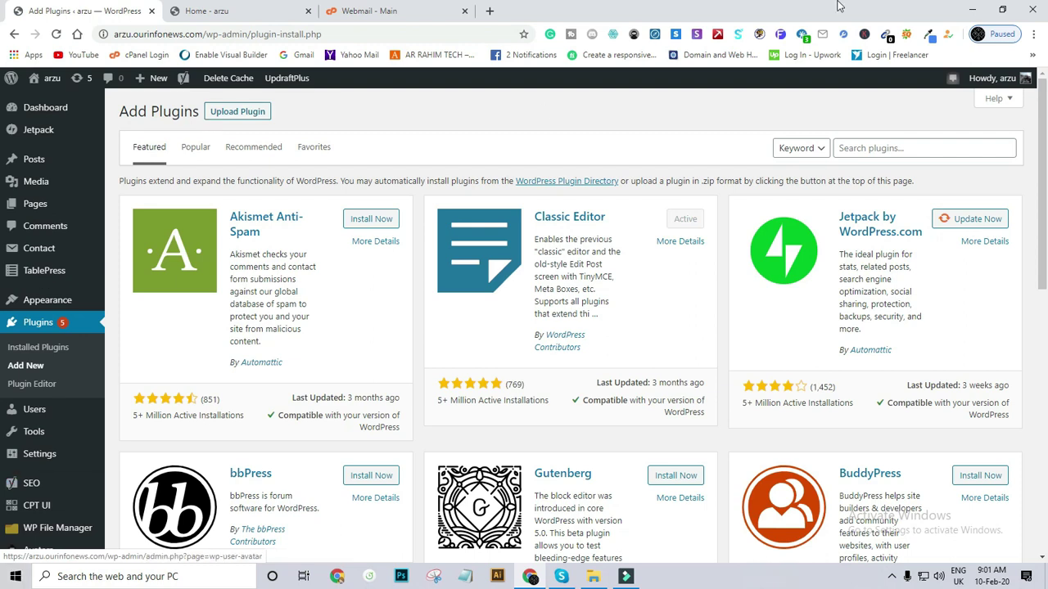
left_click(900, 148)
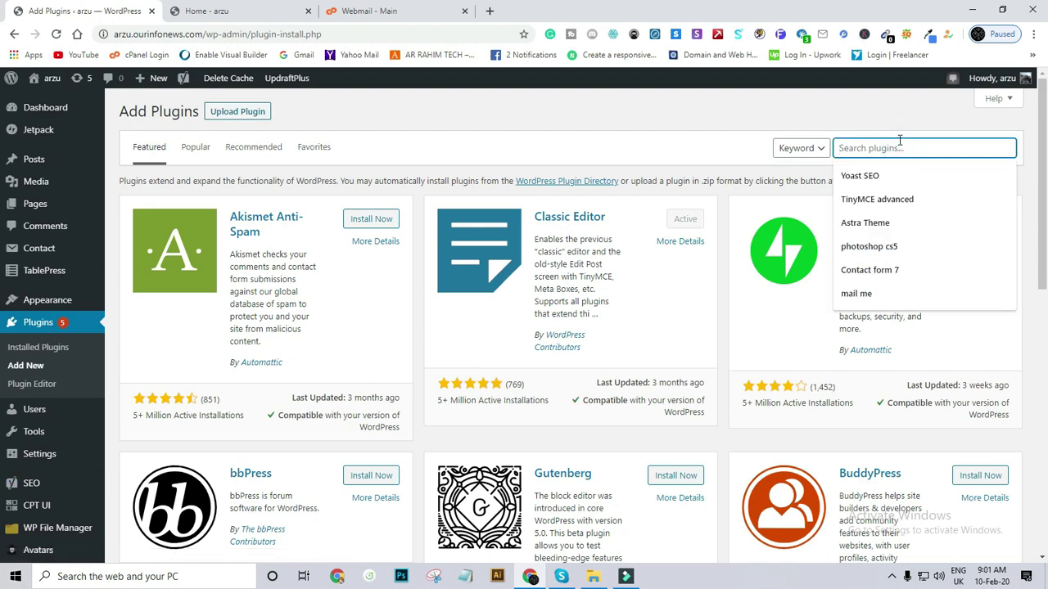
type("po")
left_click(871, 181)
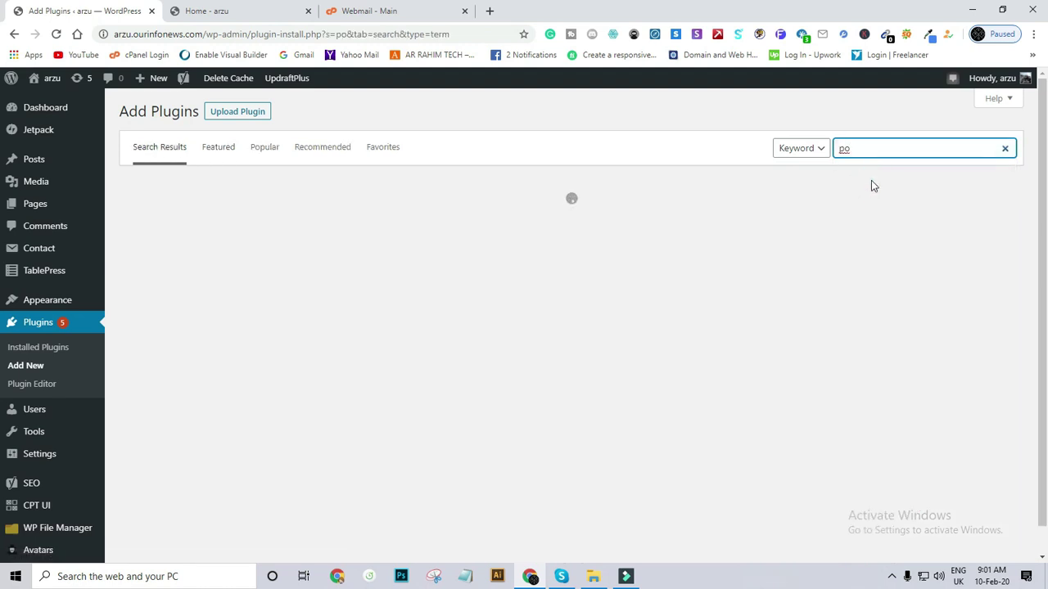
left_click(873, 148)
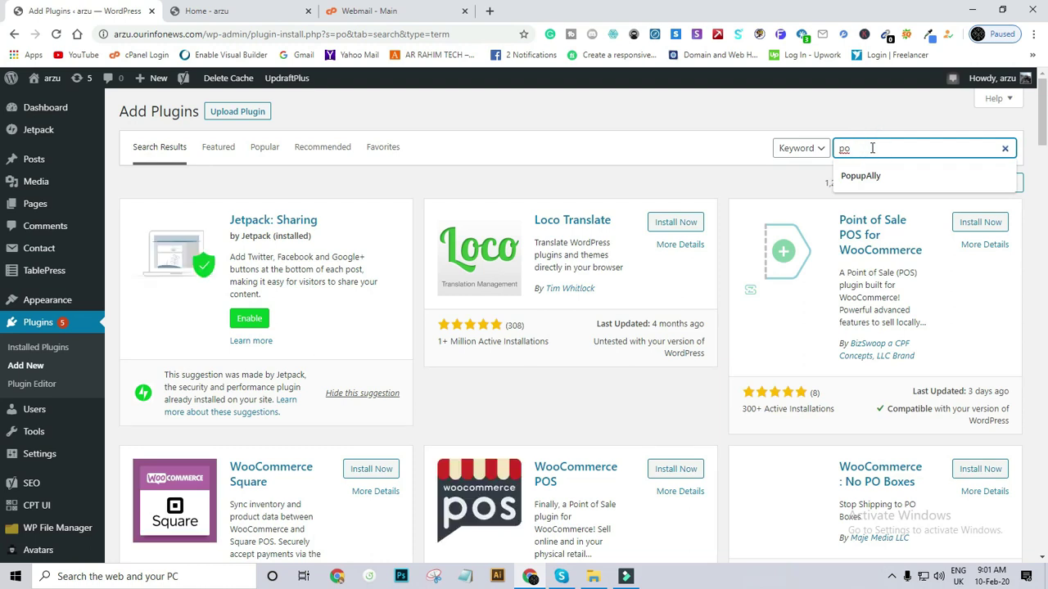
left_click(880, 179)
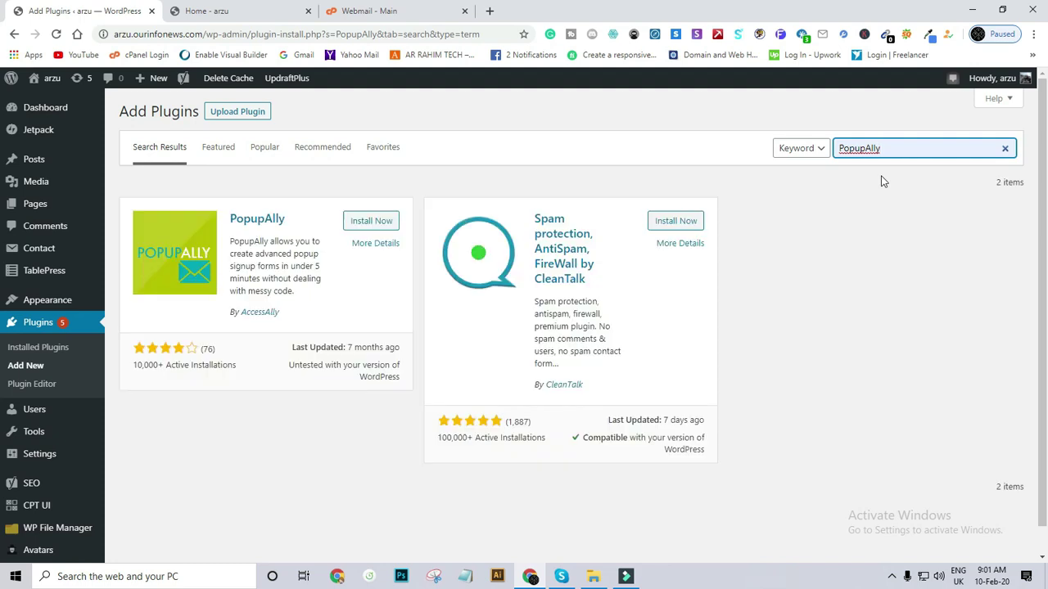
left_click(358, 223)
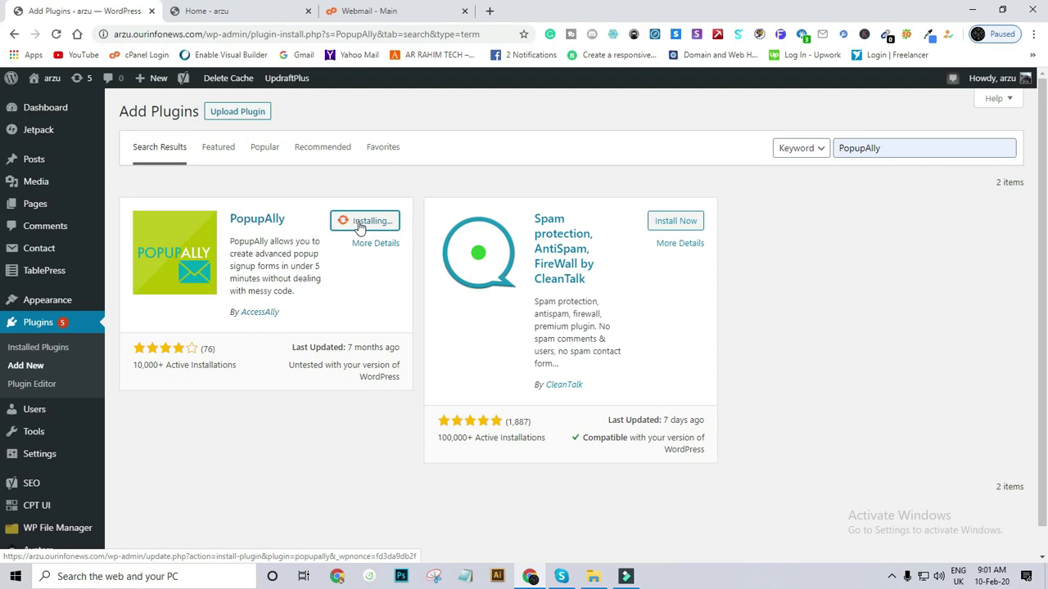
left_click(367, 229)
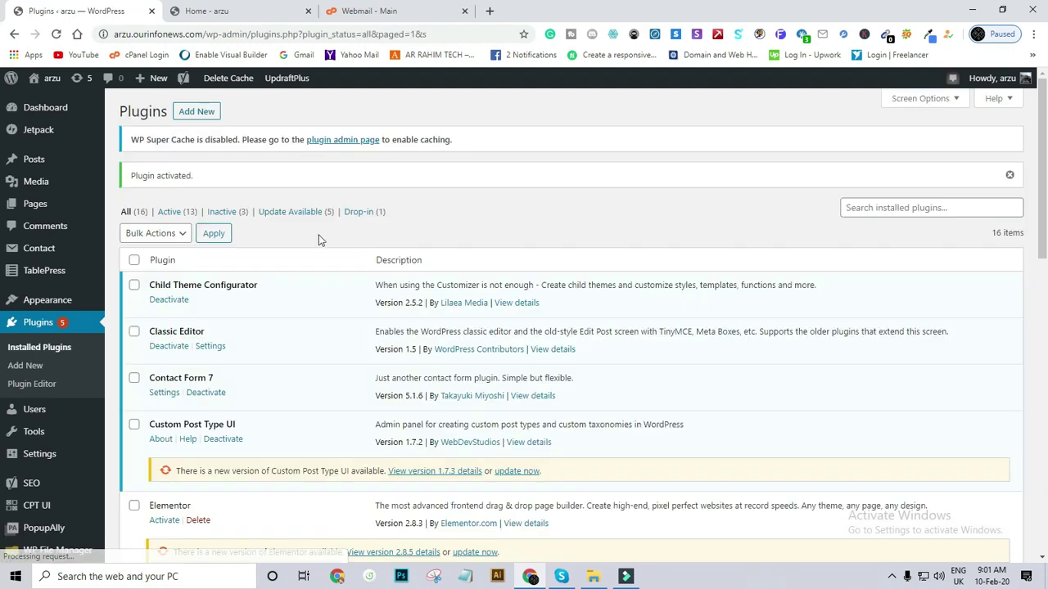
Open PopupAlly's Style Settings from the WordPress sidebar.
scroll(205, 309, "down", 6)
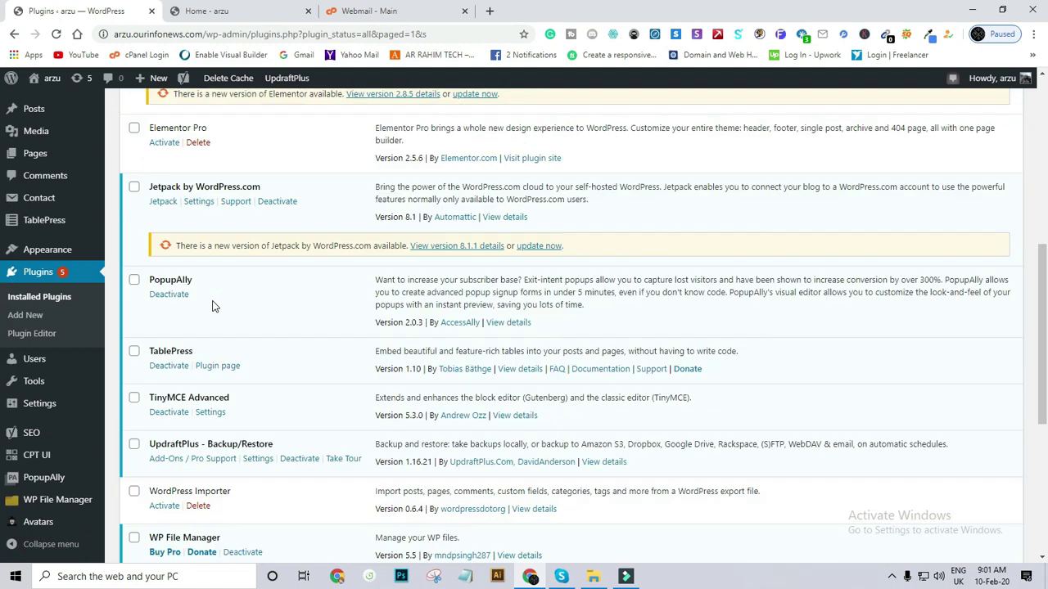
scroll(212, 304, "down", 5)
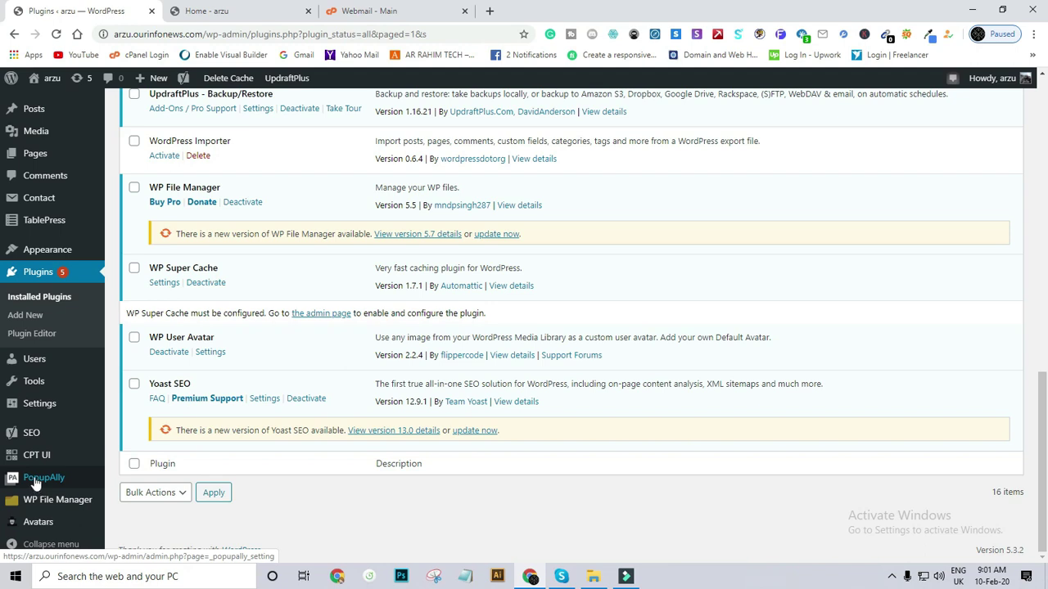
mouse_move(36, 460)
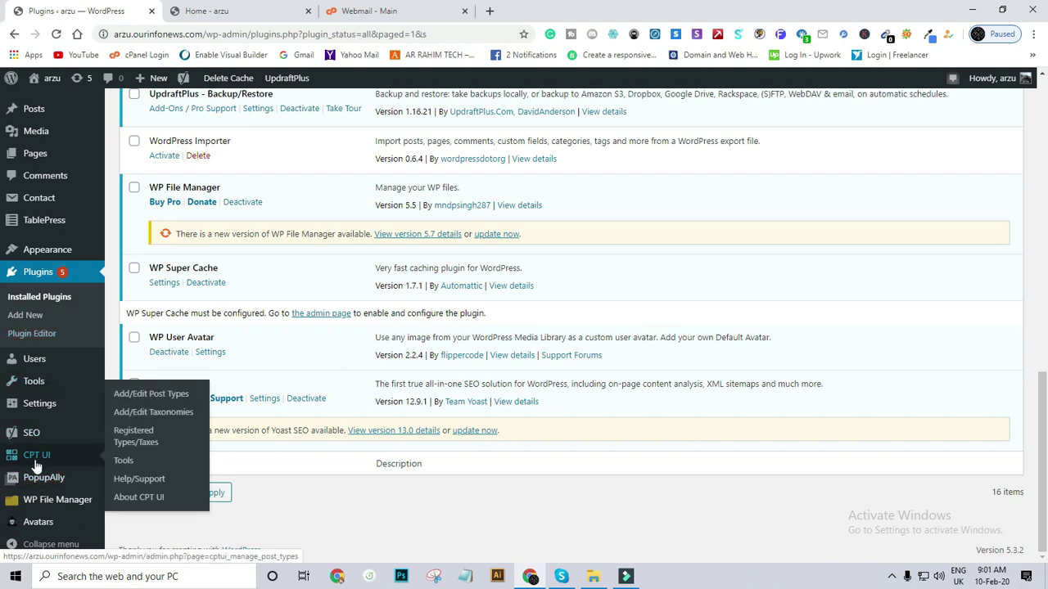
left_click(47, 485)
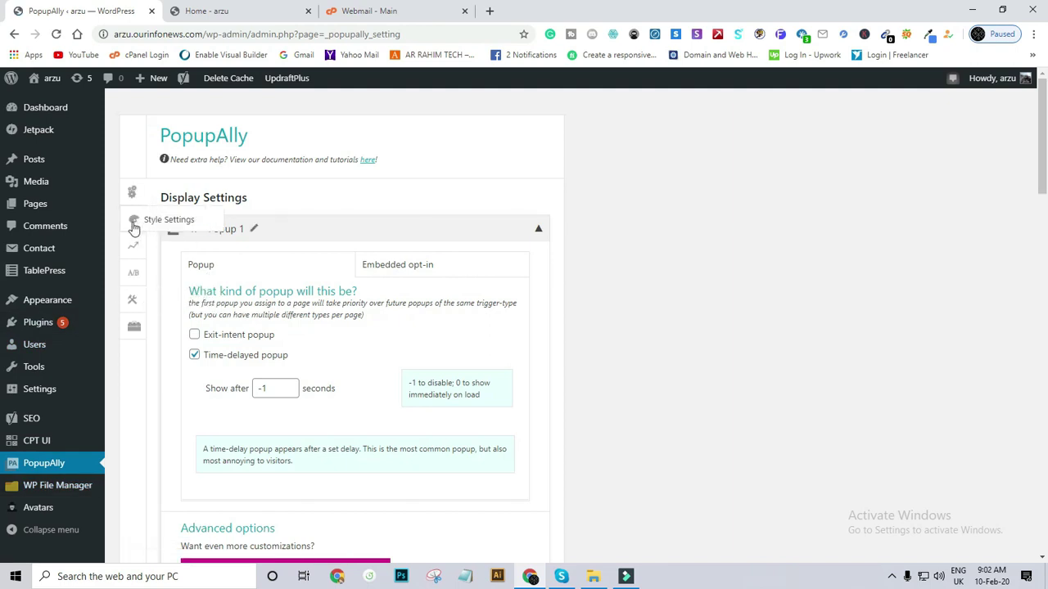
scroll(266, 360, "down", 4)
scroll(270, 349, "up", 2)
scroll(270, 350, "up", 2)
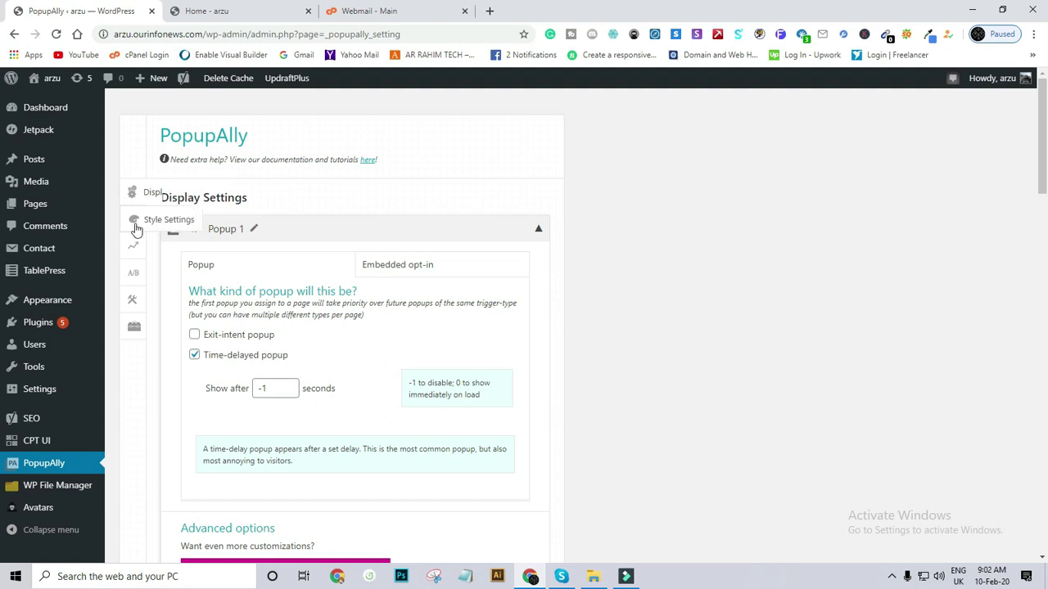
left_click(136, 229)
Delete Popup 1's Sign Up HTML code and save the changes.
scroll(367, 333, "down", 3)
scroll(302, 356, "down", 12)
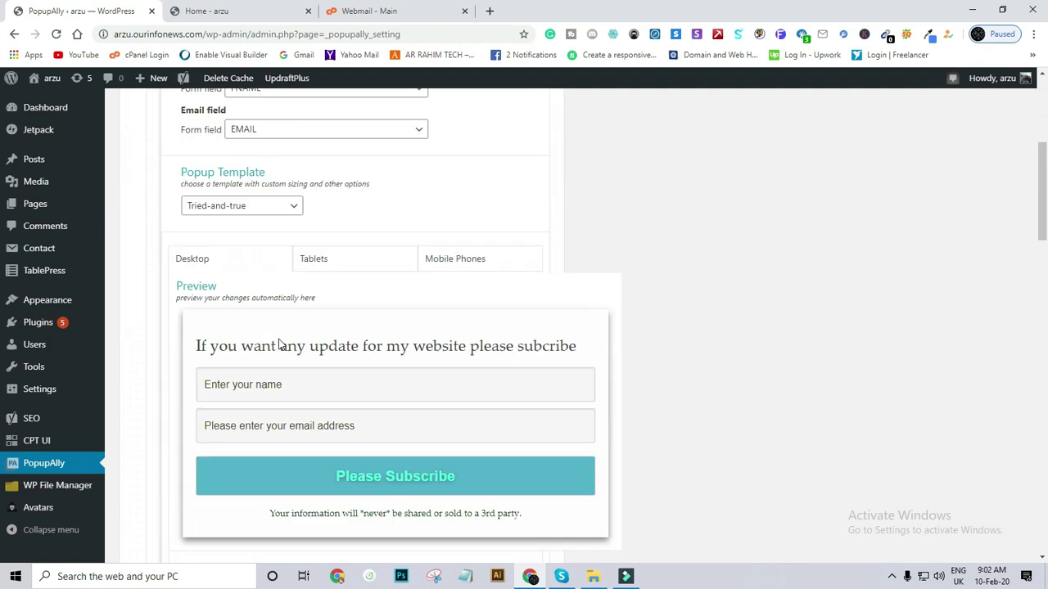
scroll(308, 301, "up", 5)
scroll(303, 311, "down", 1)
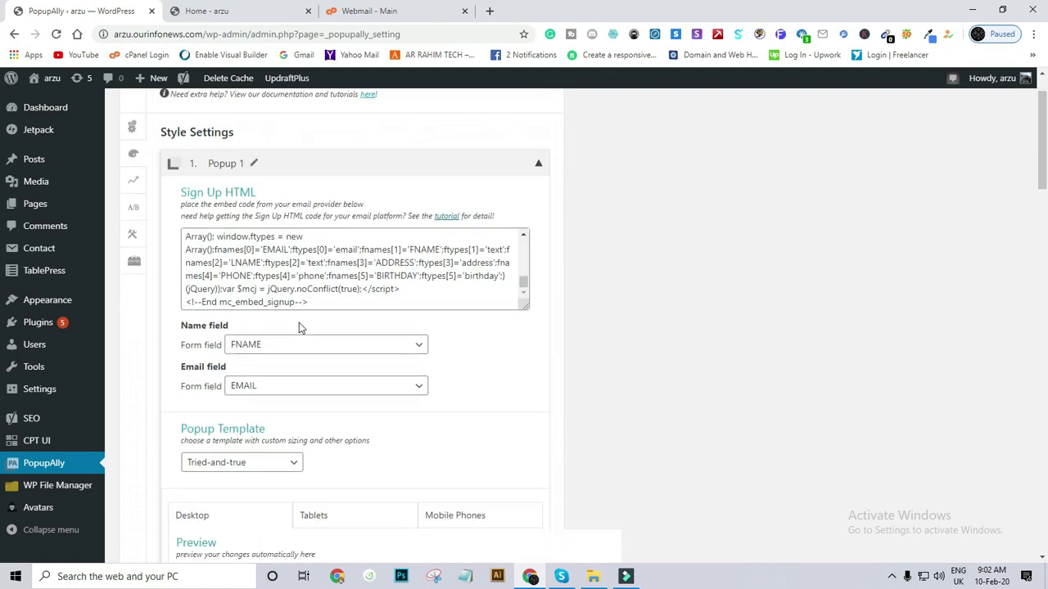
left_click_drag(318, 301, 182, 234)
key("BackSpace")
scroll(238, 276, "down", 7)
scroll(250, 282, "up", 8)
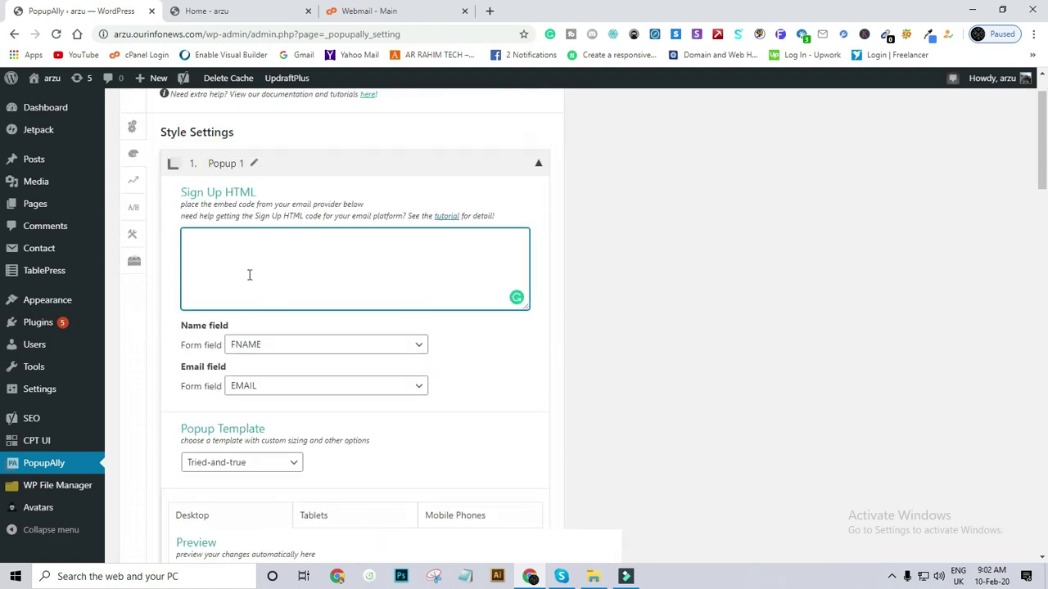
scroll(250, 275, "down", 8)
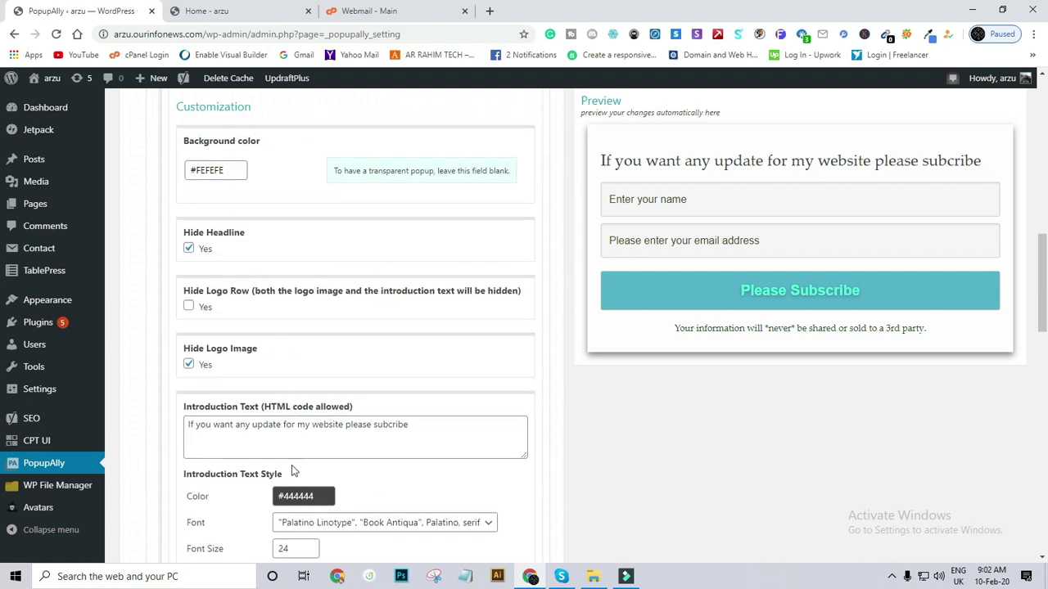
scroll(292, 425, "down", 15)
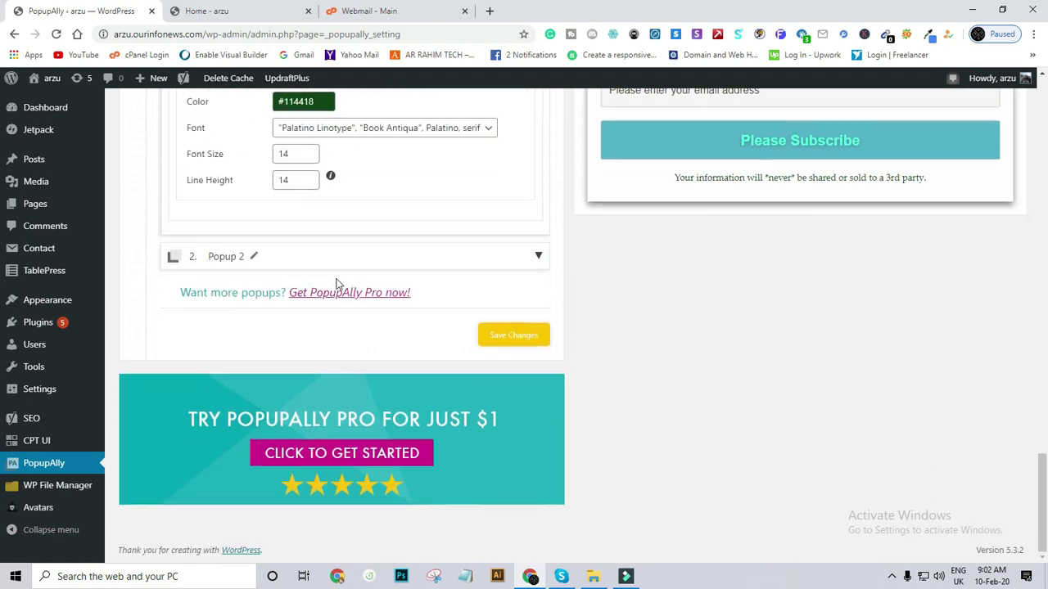
left_click(510, 339)
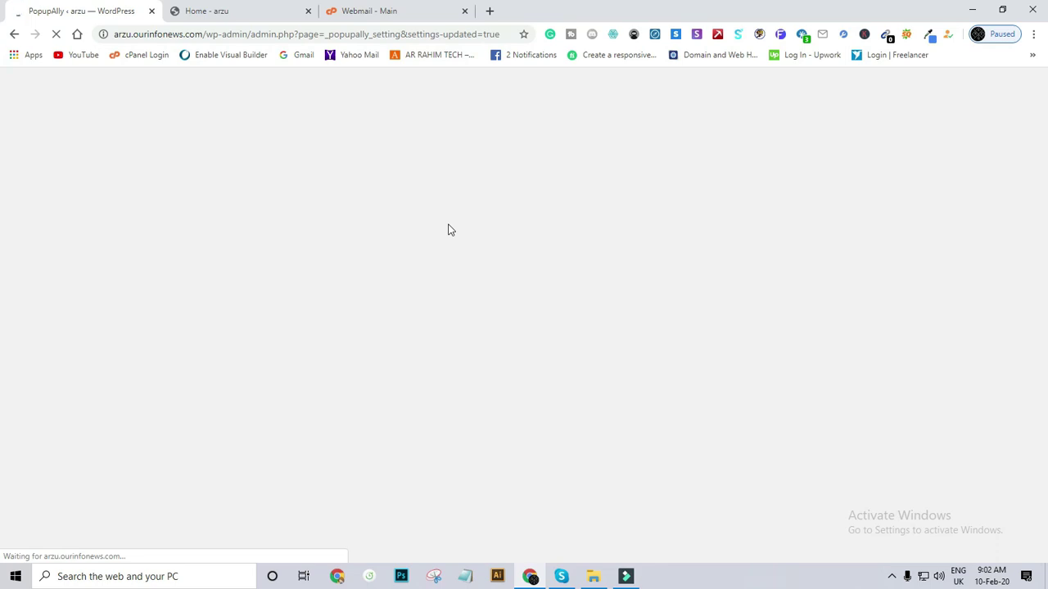
Confirm the settings saved notice and that the Sign Up HTML box is empty.
scroll(360, 291, "down", 4)
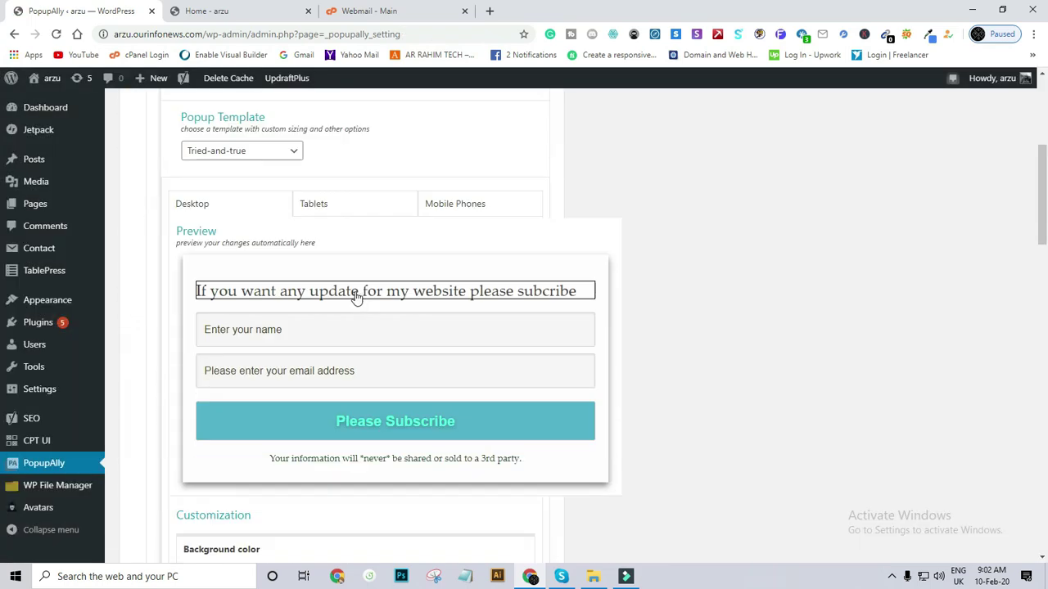
scroll(361, 295, "down", 4)
scroll(364, 290, "up", 3)
scroll(370, 282, "up", 2)
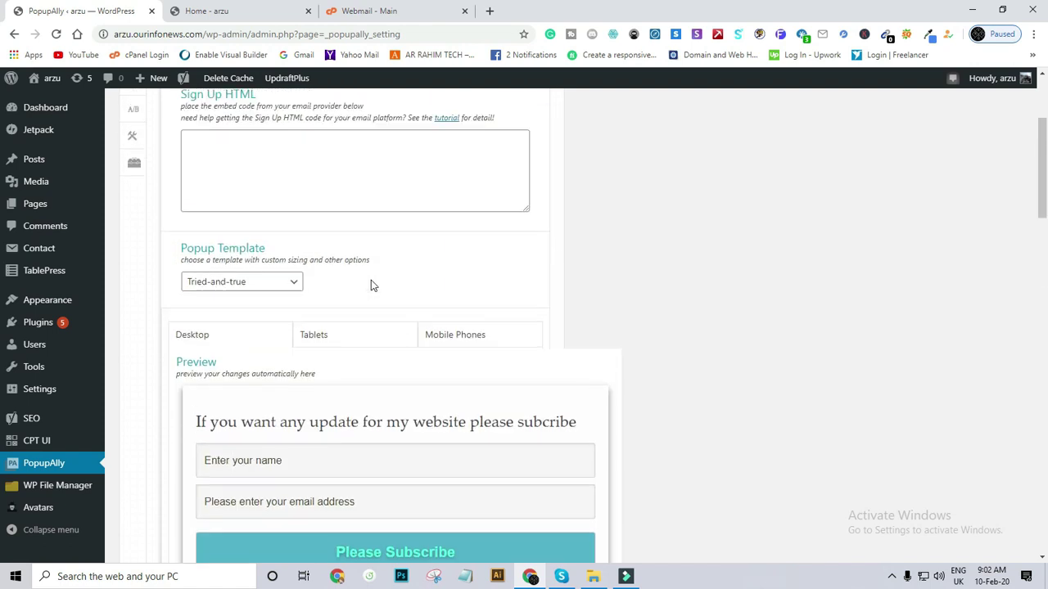
scroll(287, 274, "up", 1)
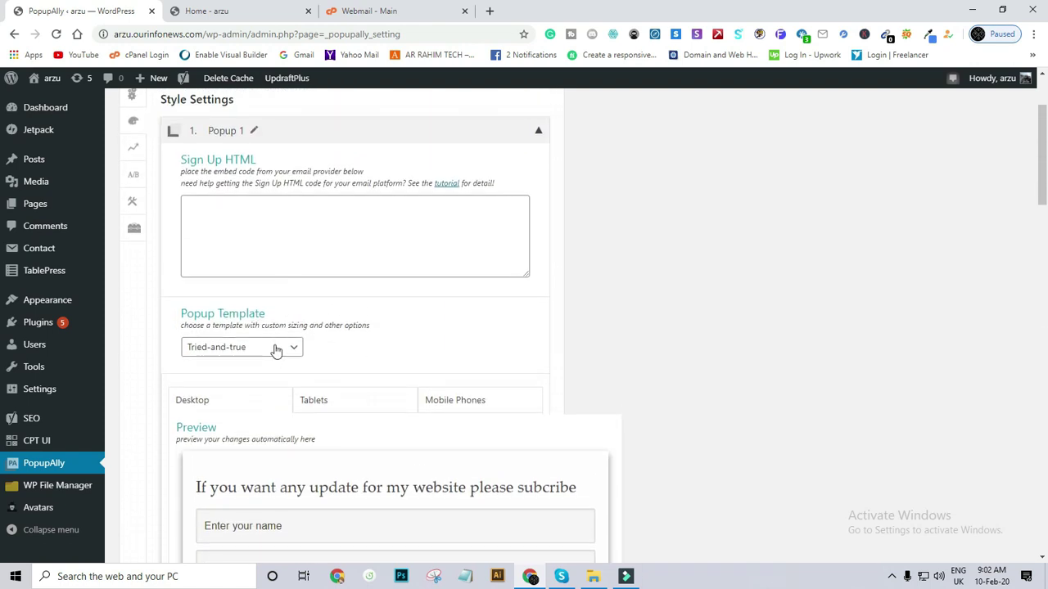
scroll(276, 351, "up", 2)
left_click(262, 363)
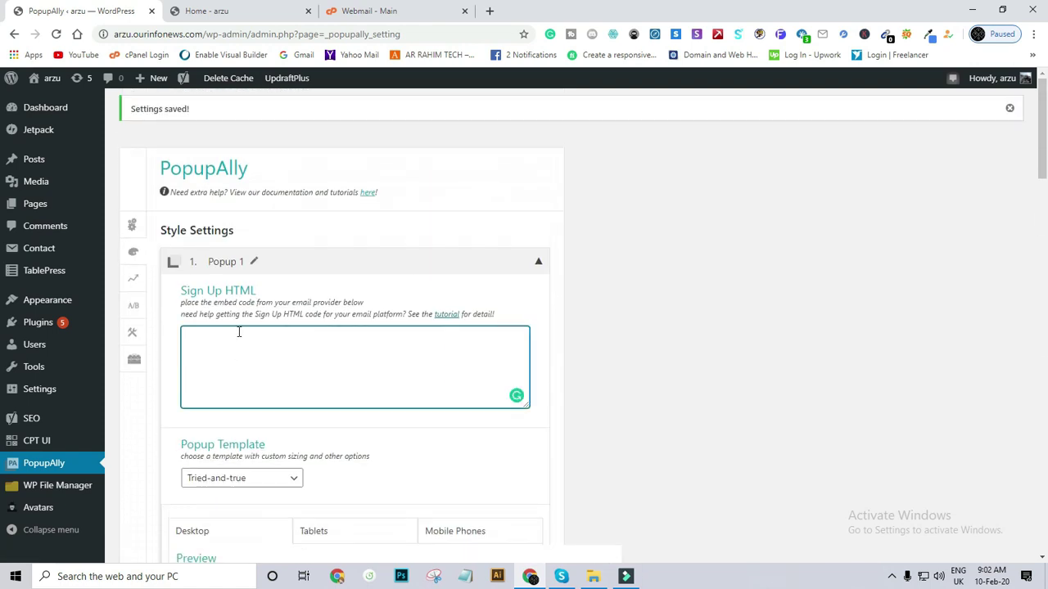
Look at the Home - arzu tab, then switch to the Roundcube webmail inbox.
left_click(384, 11)
left_click(217, 10)
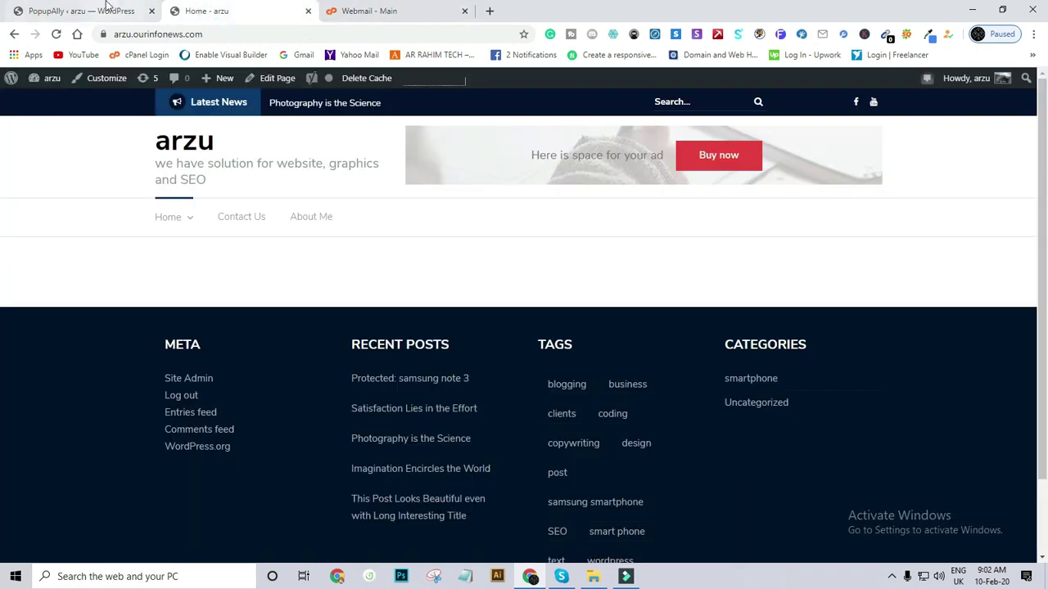
left_click(108, 9)
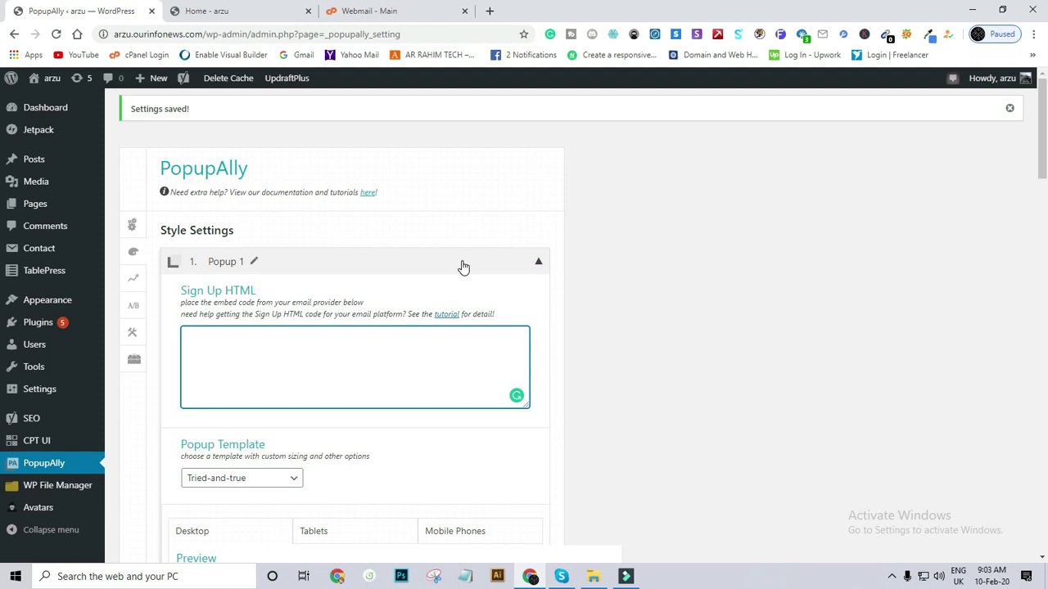
left_click(402, 5)
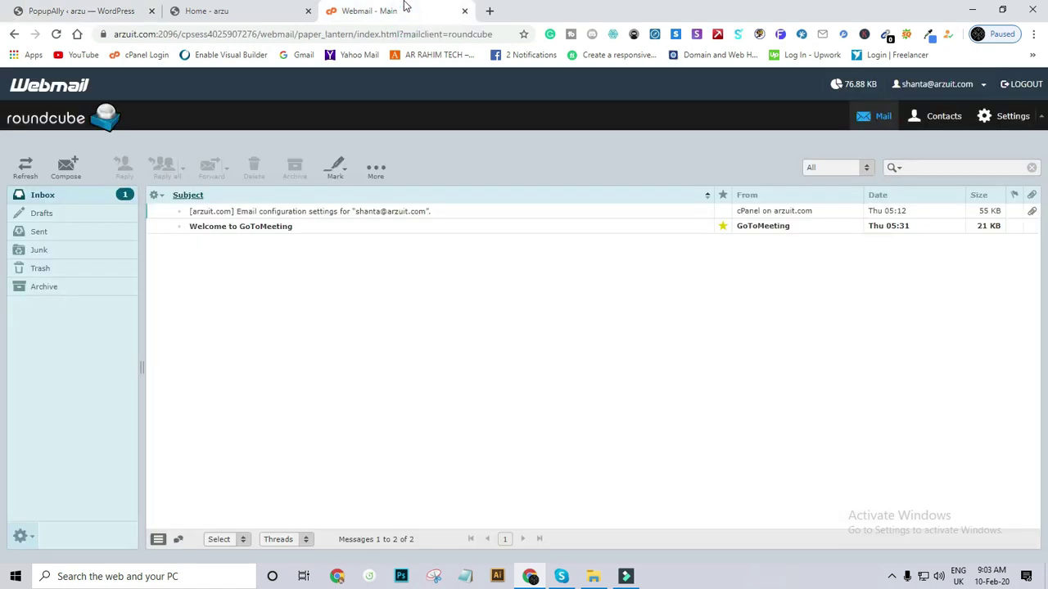
In a new tab, search Google for 'mail chimp' via the 'mailchimp pricing' suggestion.
left_click(490, 12)
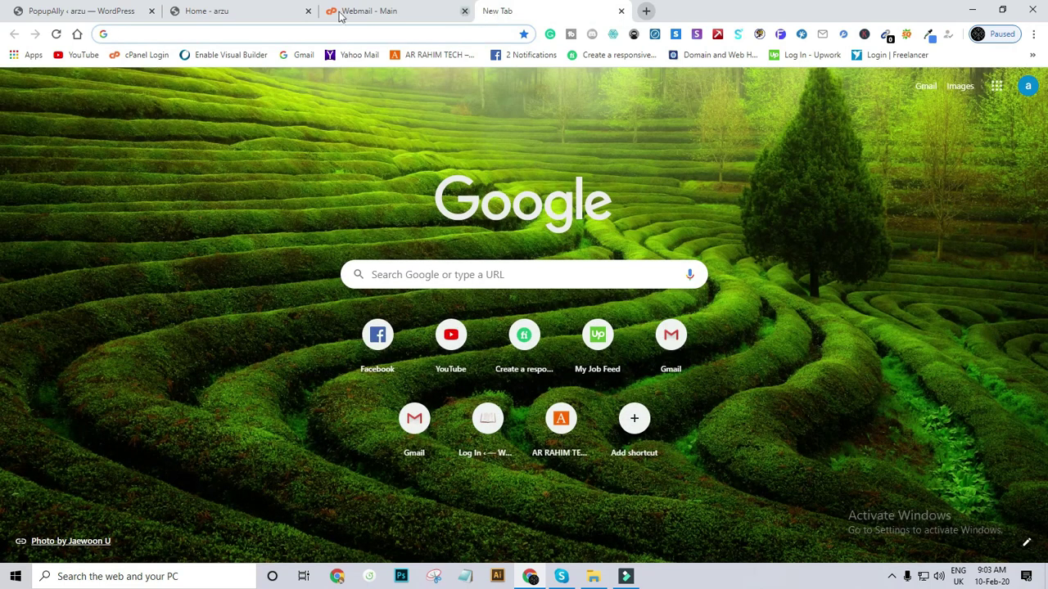
left_click(212, 33)
type("mail")
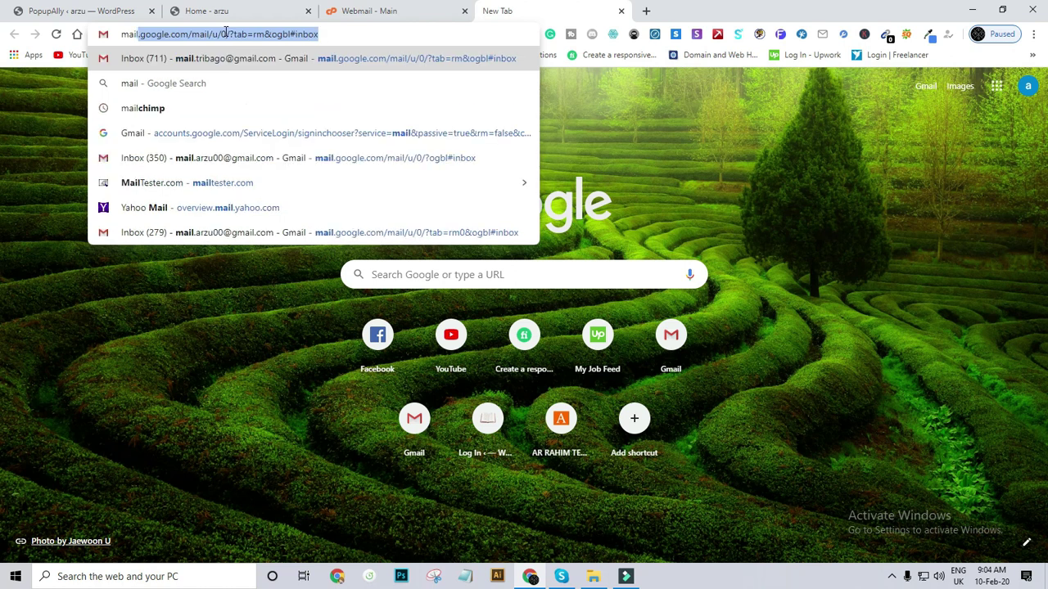
type(" chi")
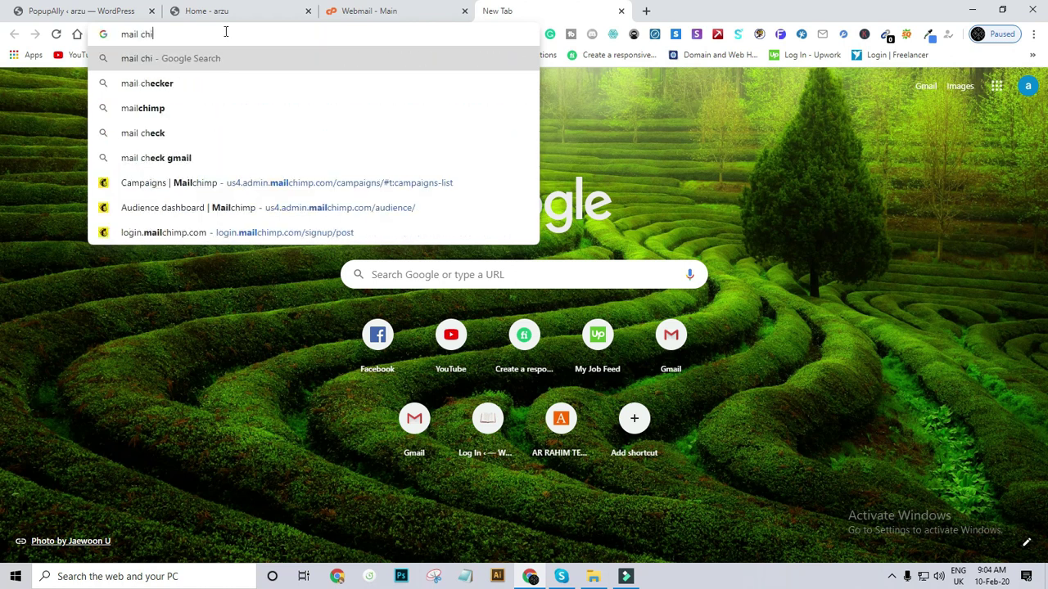
type("mp")
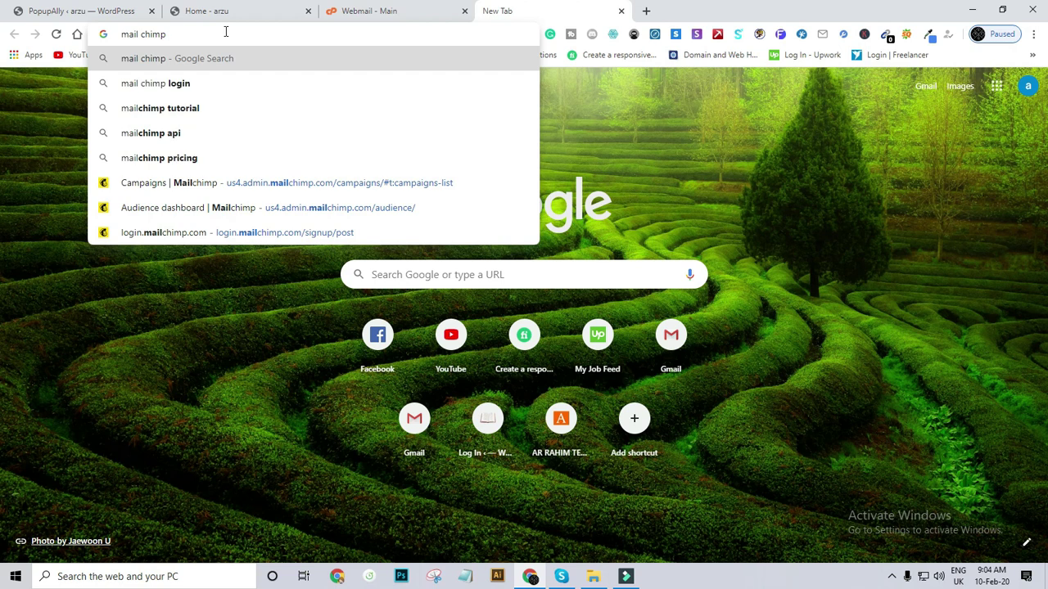
left_click(188, 161)
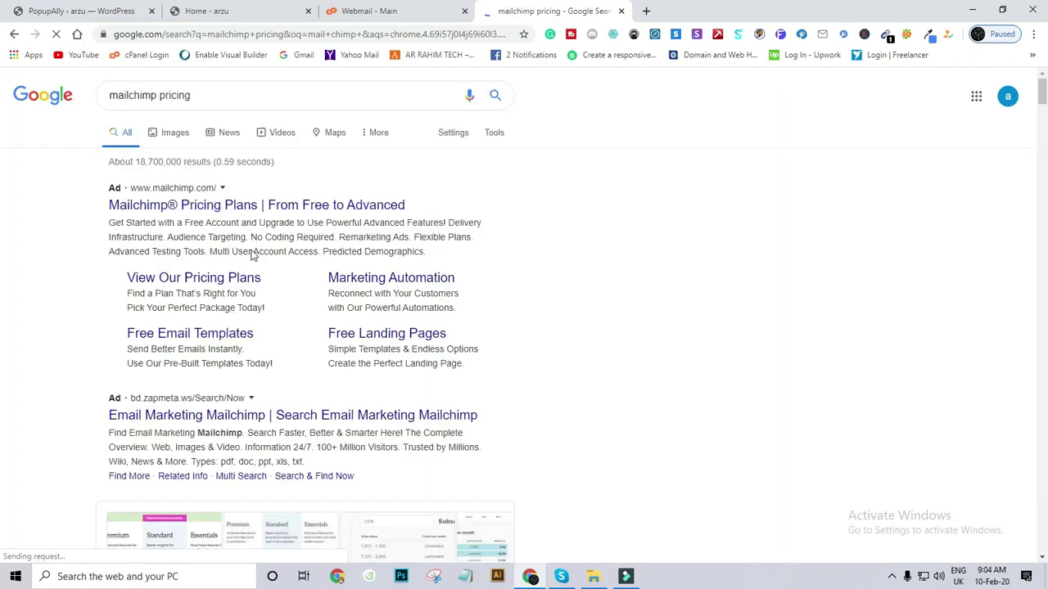
Open Mailchimp's pricing page and compare Premium $299, Standard $14.99, Essentials $9.99 and Free plans.
left_click(246, 206)
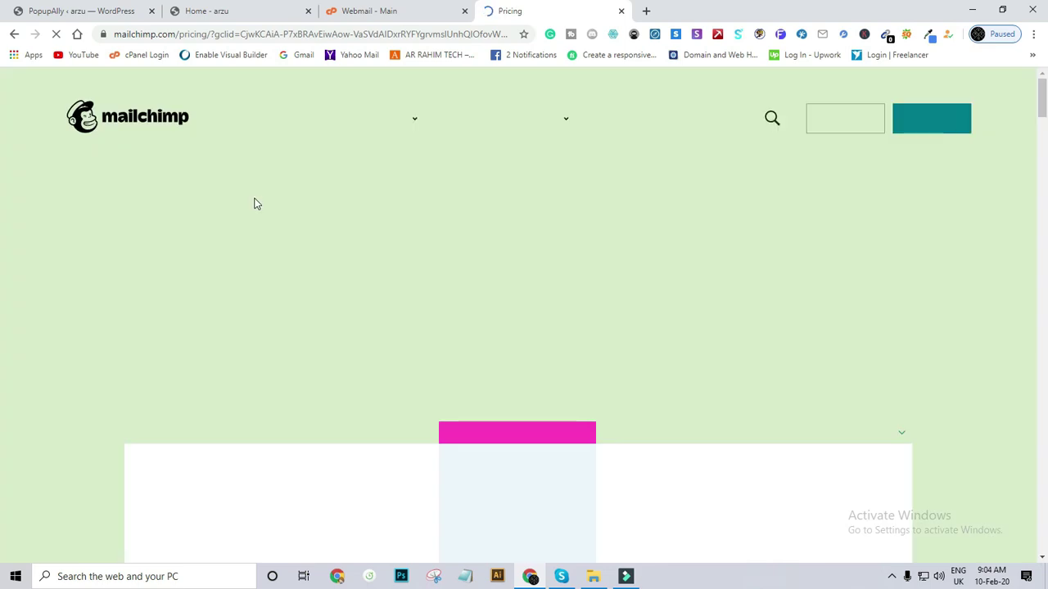
scroll(346, 280, "down", 3)
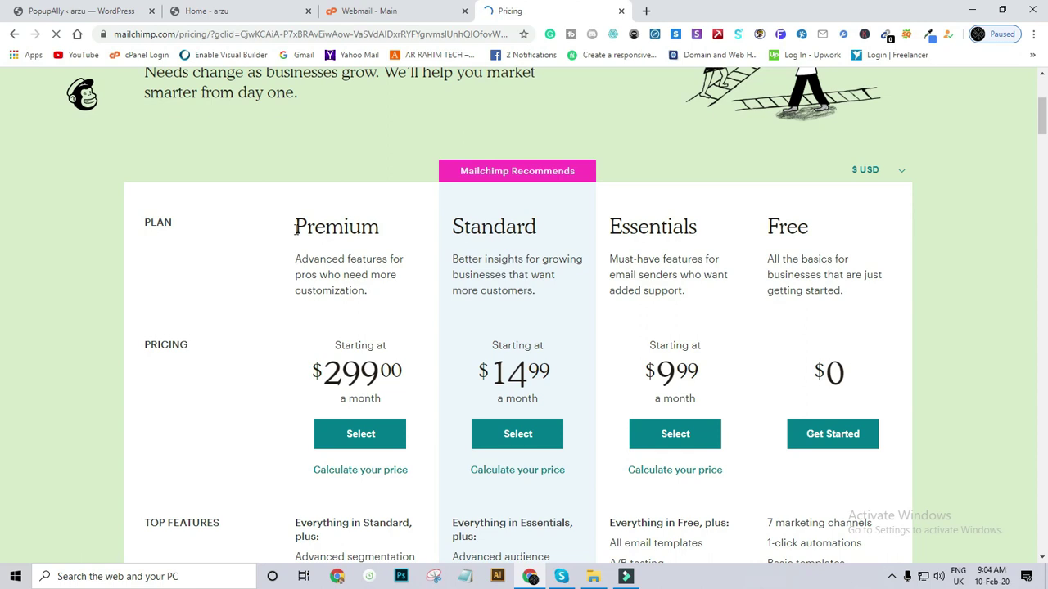
left_click_drag(295, 229, 393, 231)
scroll(343, 346, "down", 2)
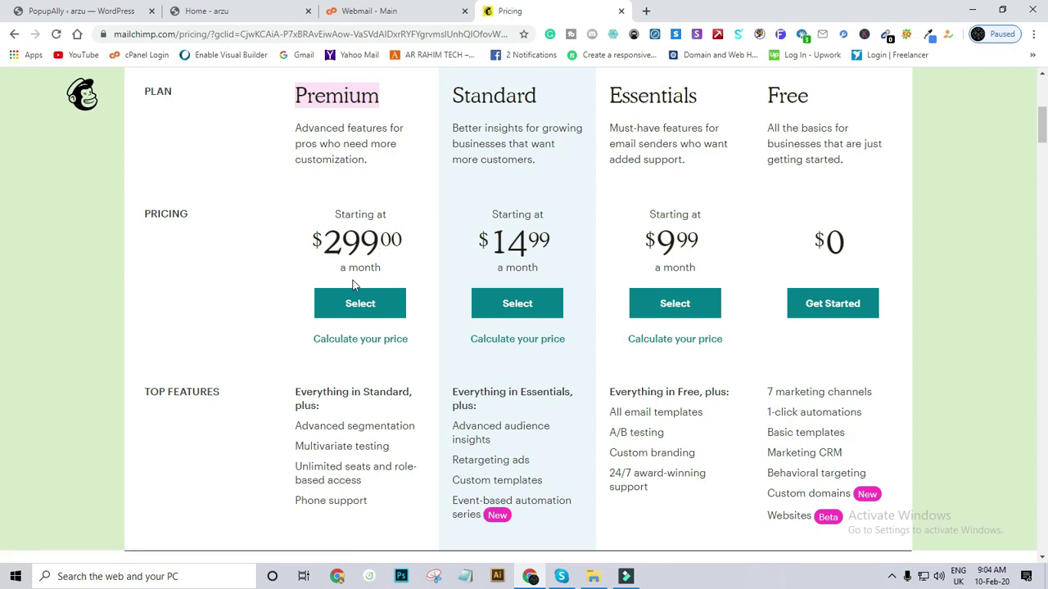
scroll(356, 285, "down", 2)
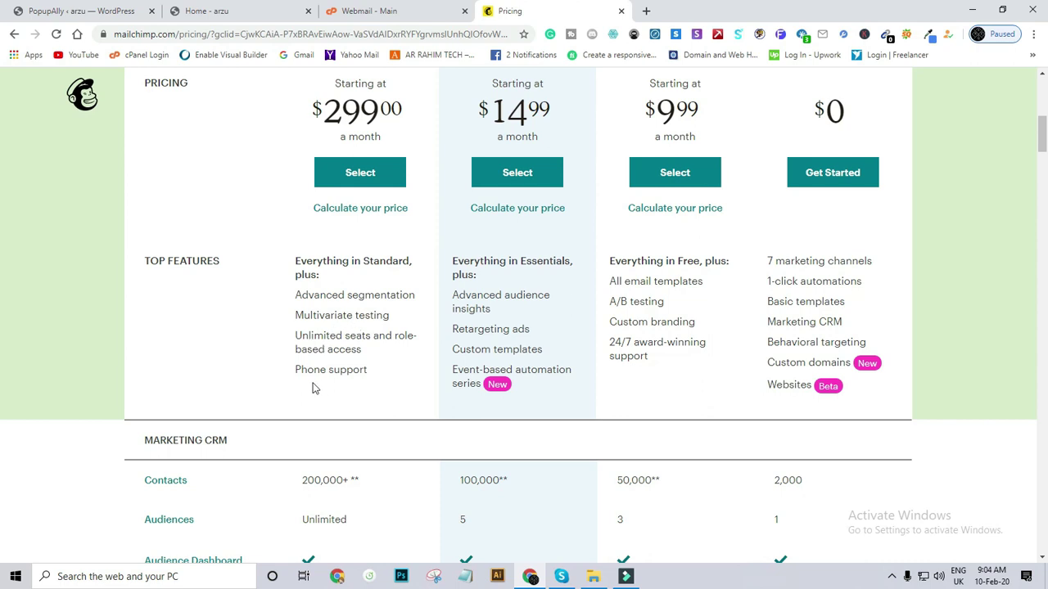
scroll(366, 292, "up", 2)
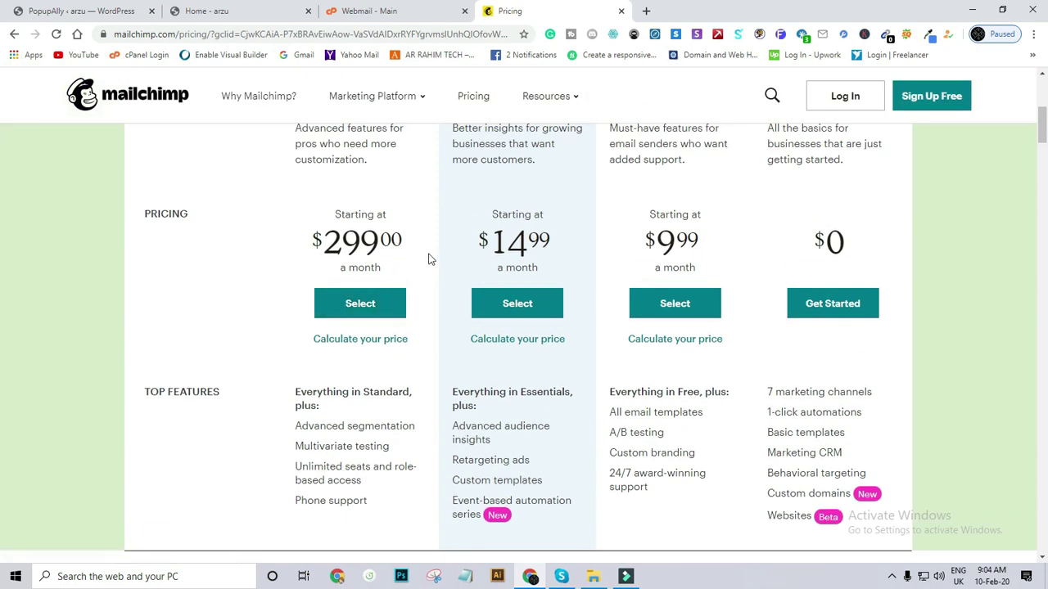
scroll(428, 257, "up", 2)
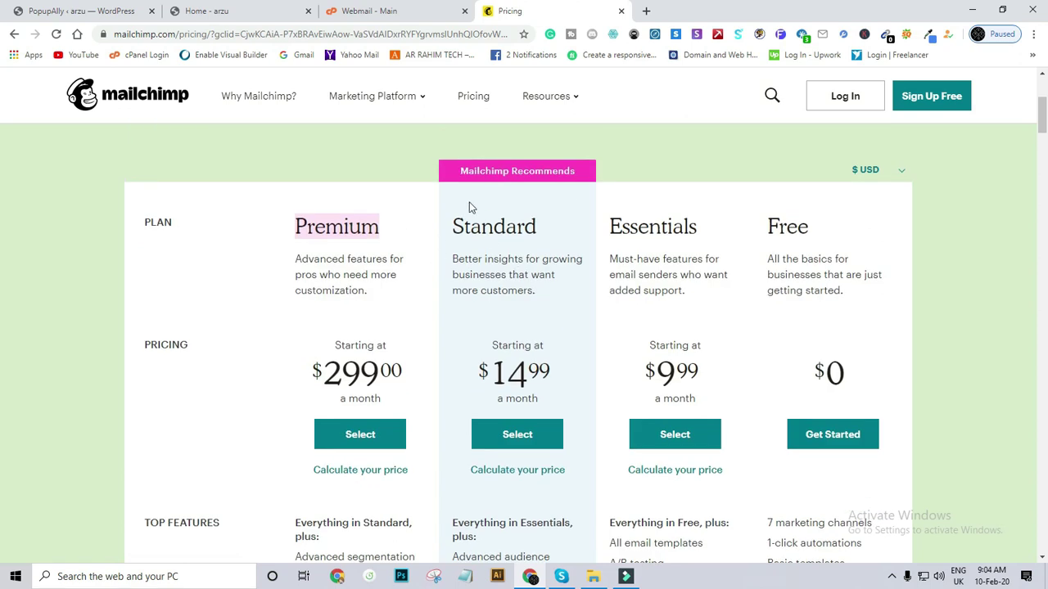
scroll(458, 291, "down", 2)
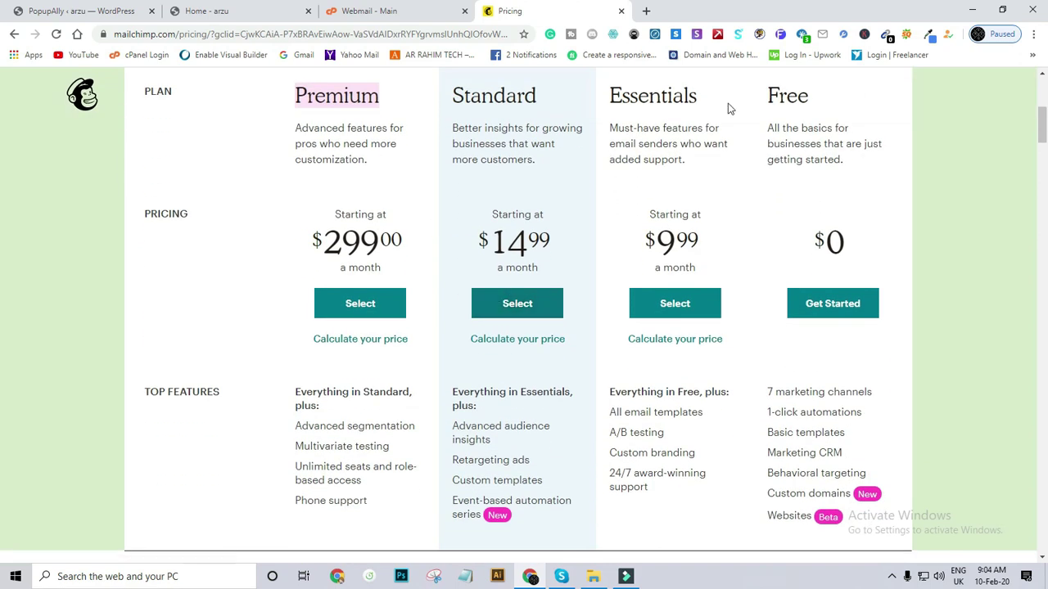
scroll(712, 119, "up", 1)
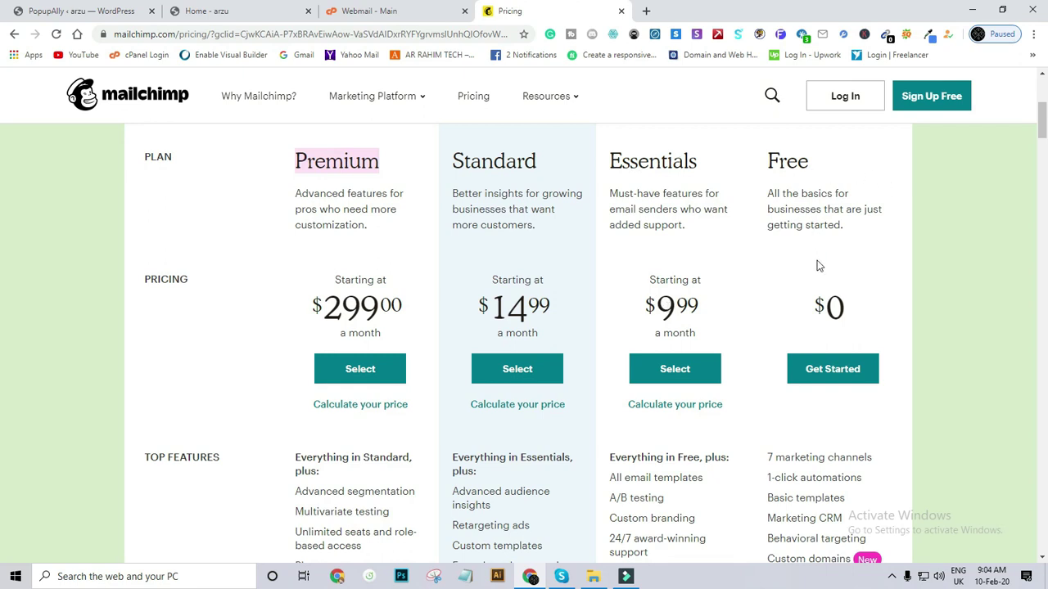
scroll(821, 254, "up", 4)
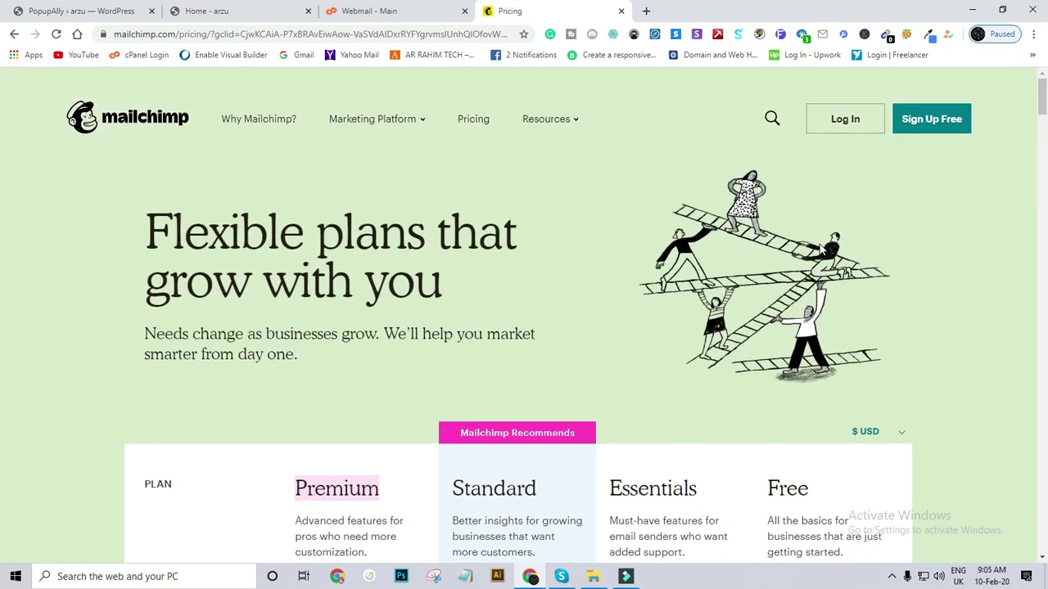
scroll(827, 252, "down", 3)
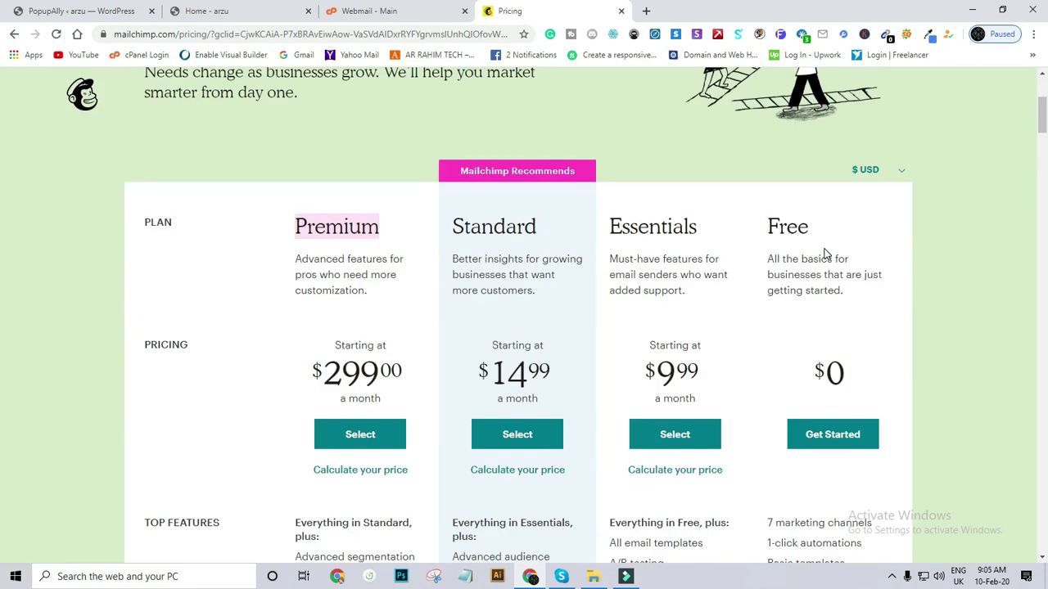
scroll(827, 252, "up", 3)
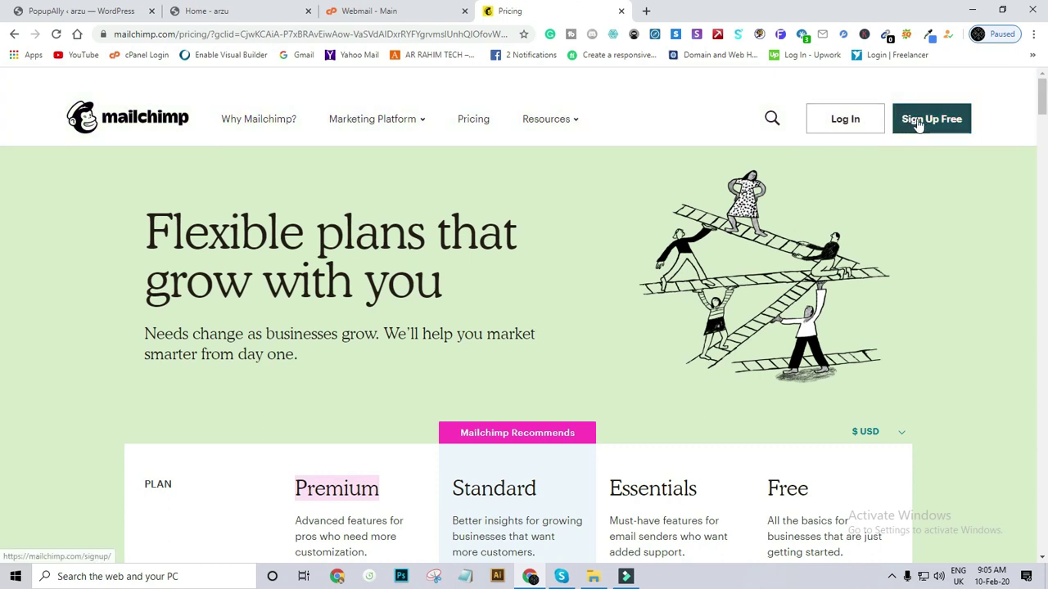
Open Mailchimp's free signup form and focus its Email field.
left_click(920, 122)
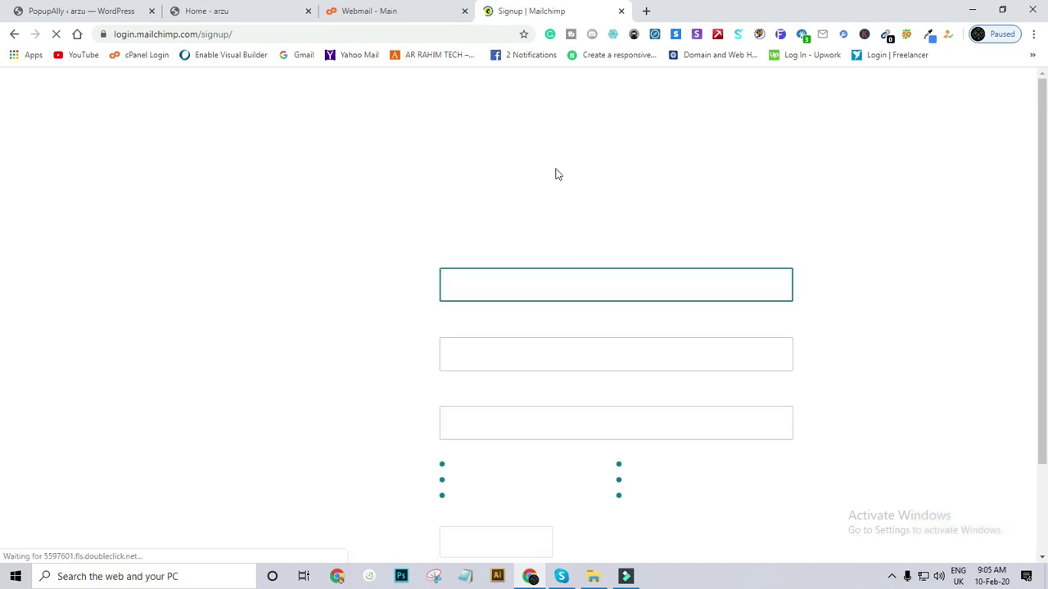
scroll(488, 216, "down", 1)
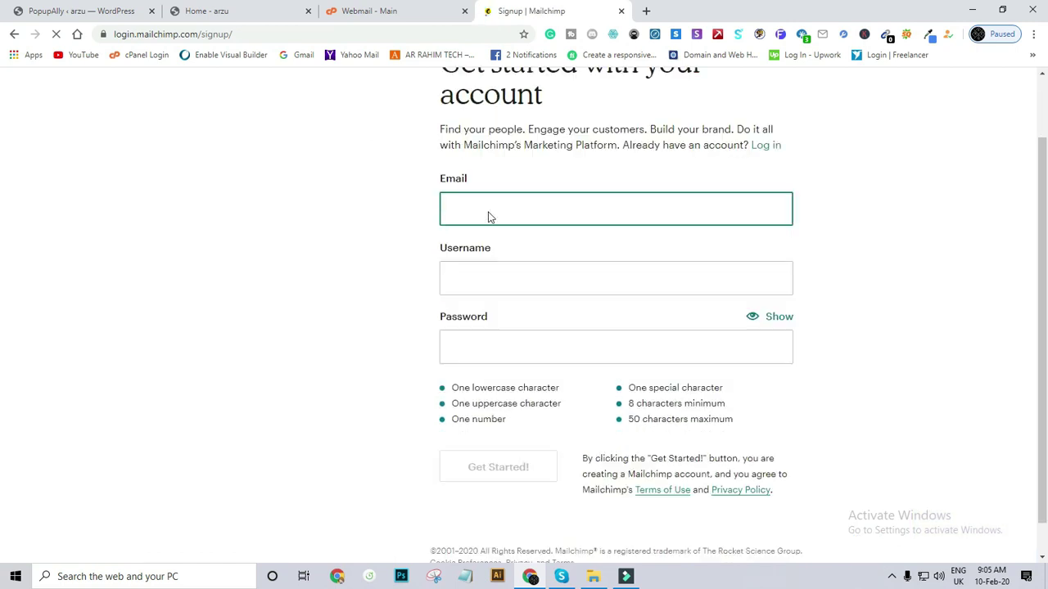
left_click(505, 170)
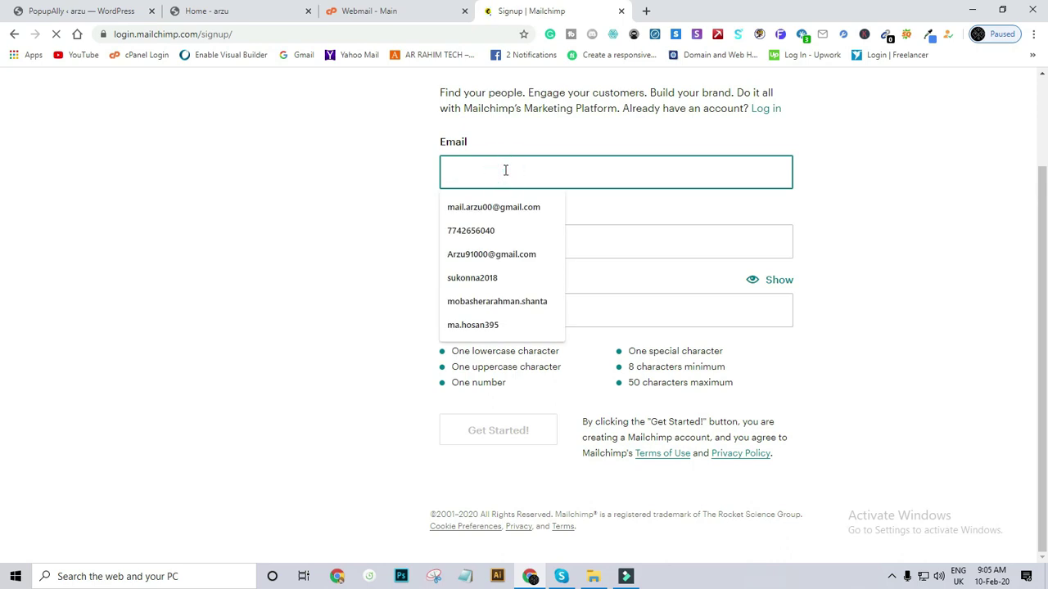
key("Up")
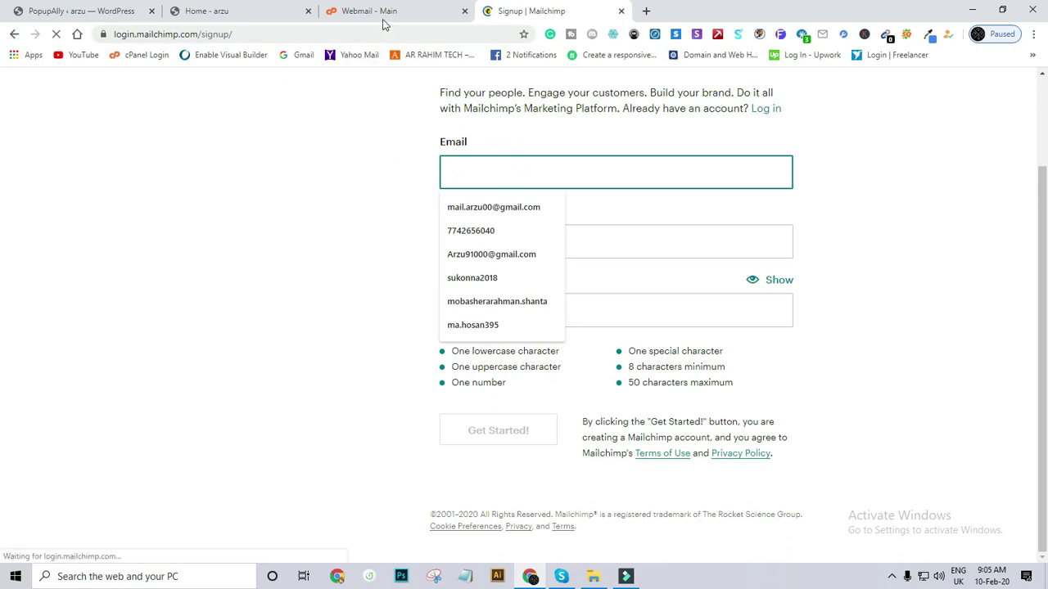
left_click(388, 11)
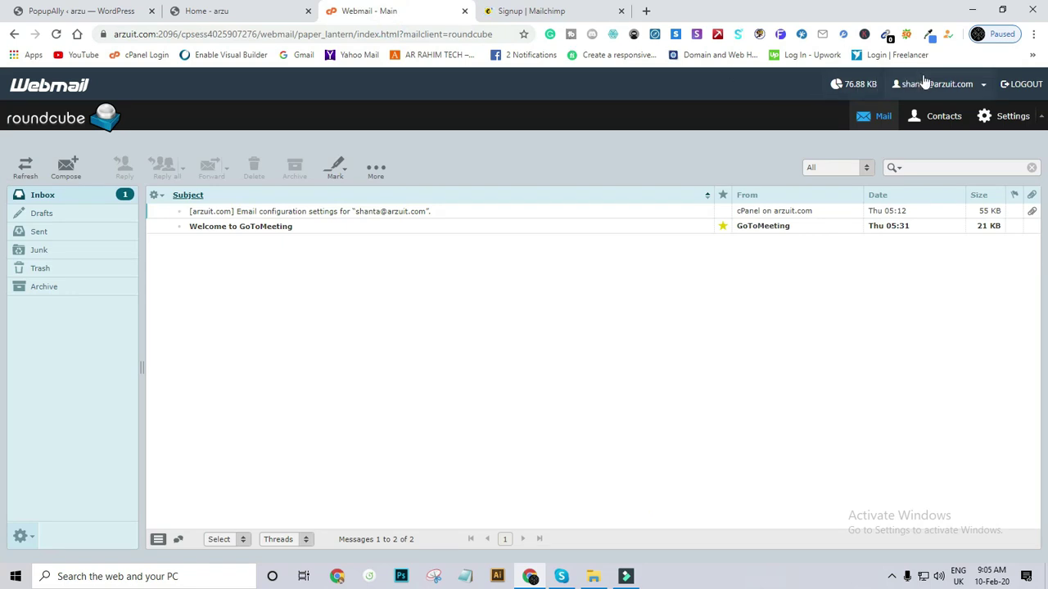
left_click(537, 10)
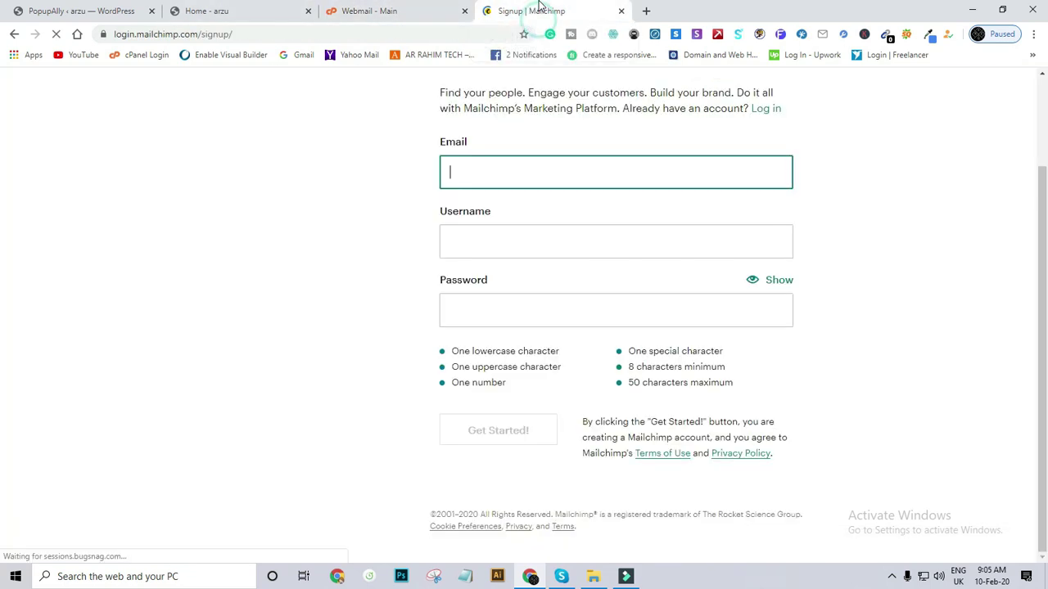
left_click(508, 169)
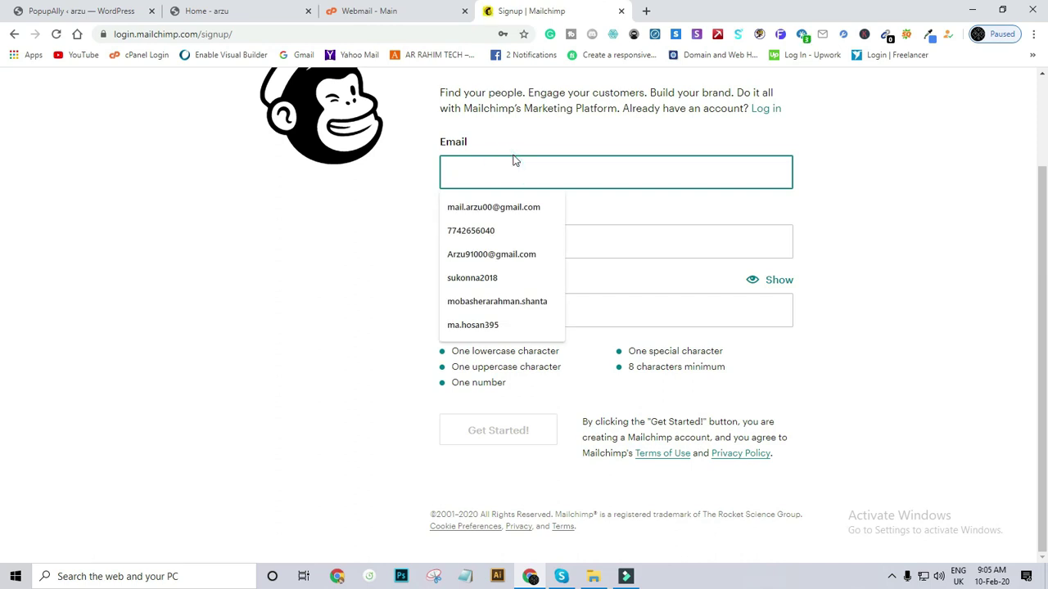
Switch the keyboard to US English and enter the new account's e-mail address.
type("shanta")
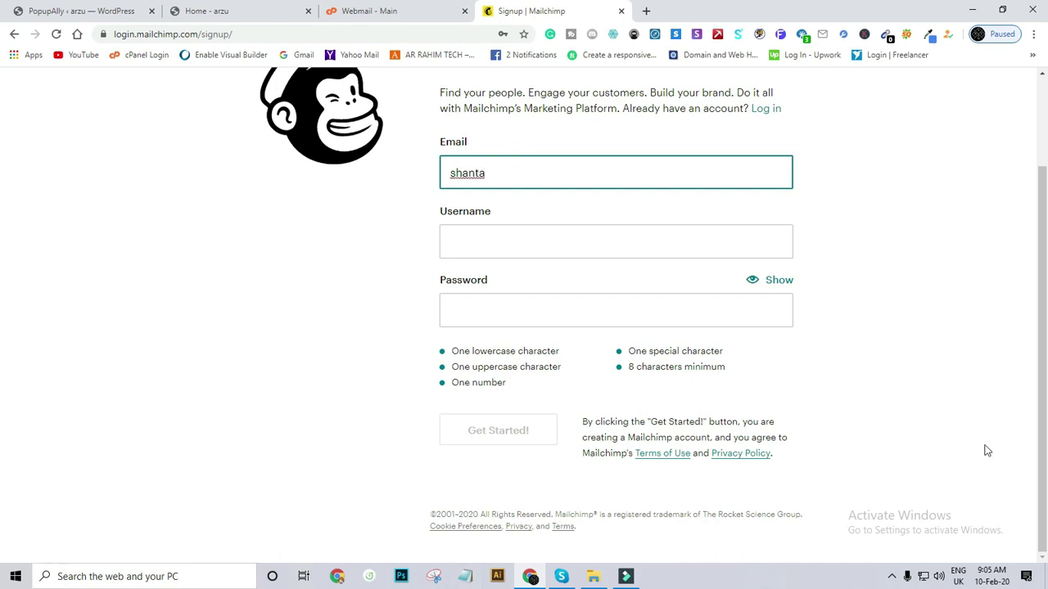
left_click(956, 576)
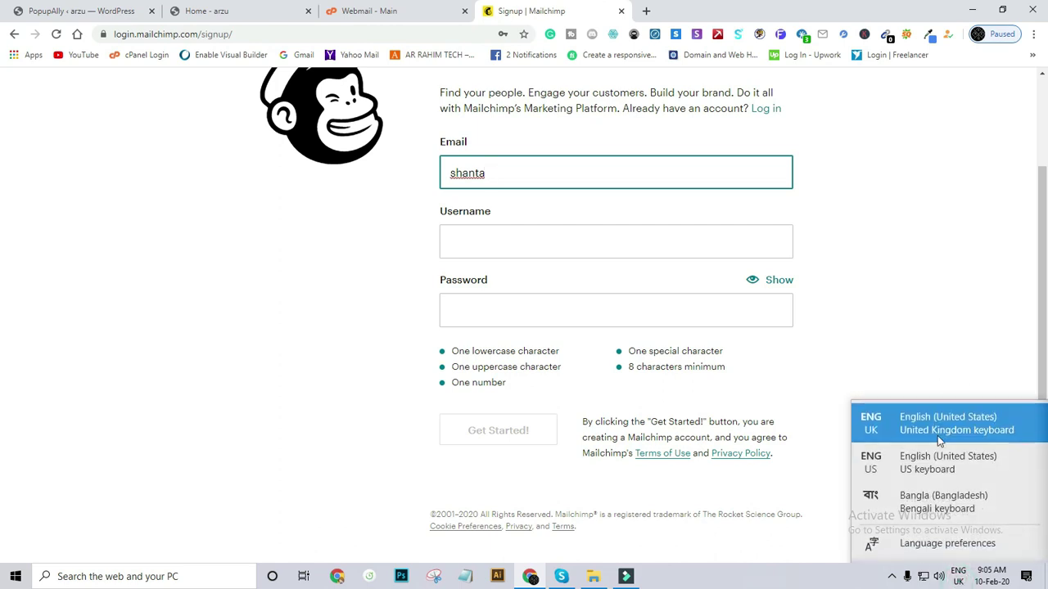
left_click(938, 465)
left_click(507, 172)
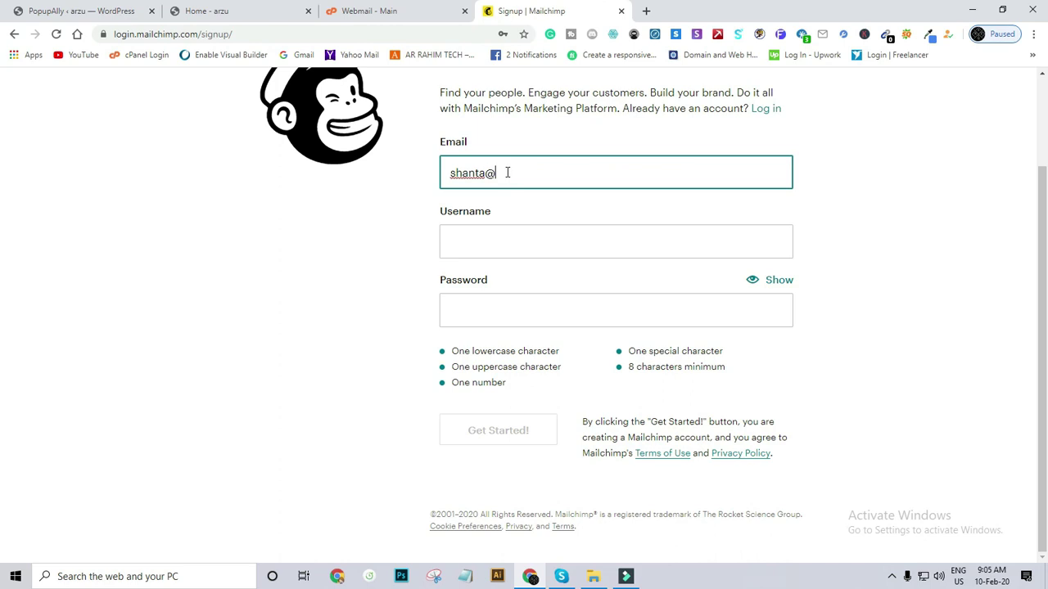
Enter the account username and focus the Password field.
left_click(486, 239)
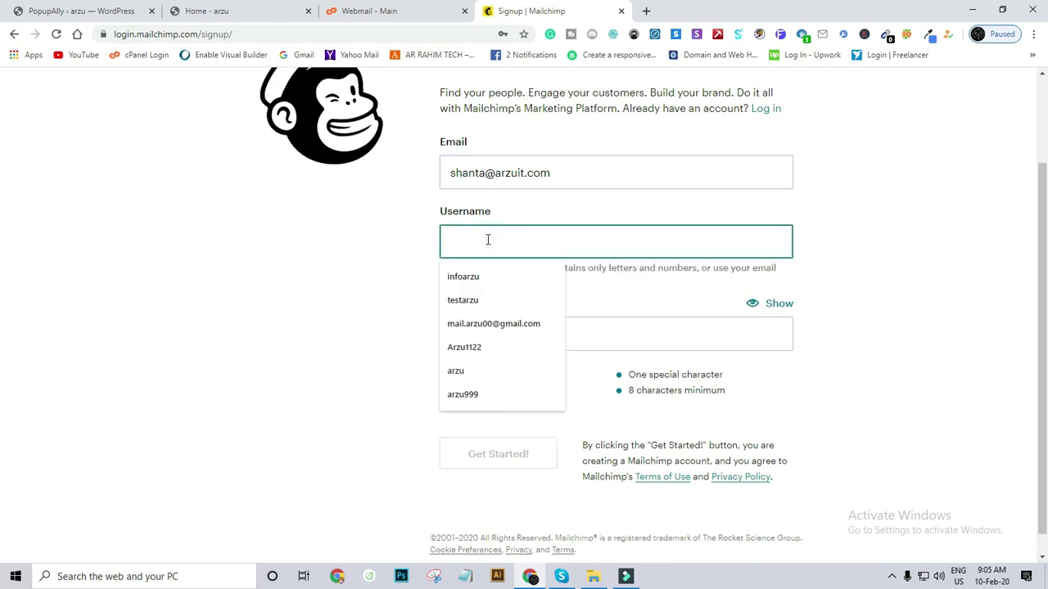
type("sha")
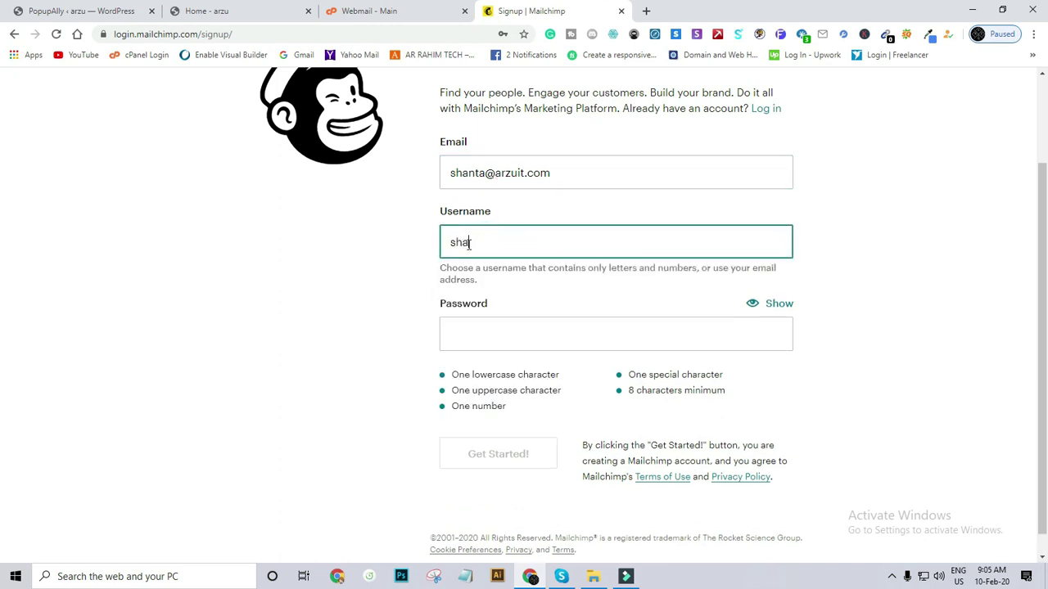
type("nta")
left_click(517, 344)
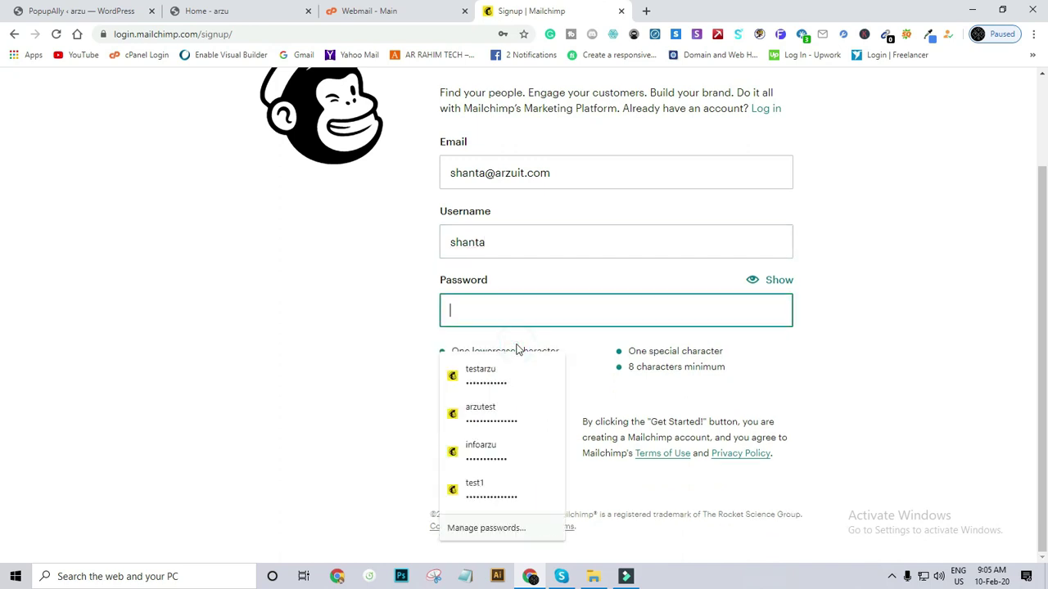
left_click(400, 328)
left_click(495, 304)
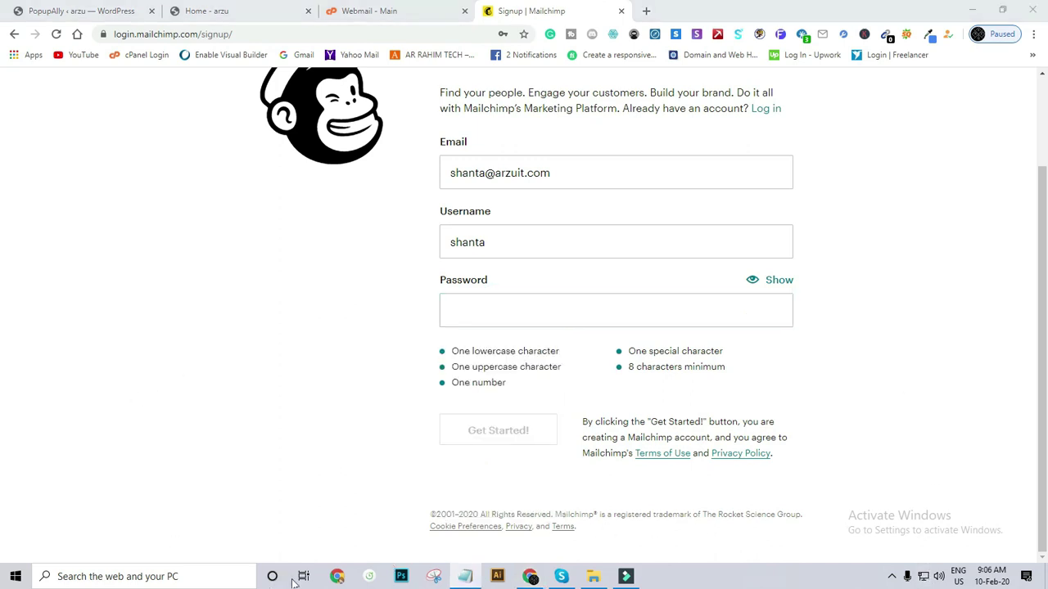
left_click(452, 69)
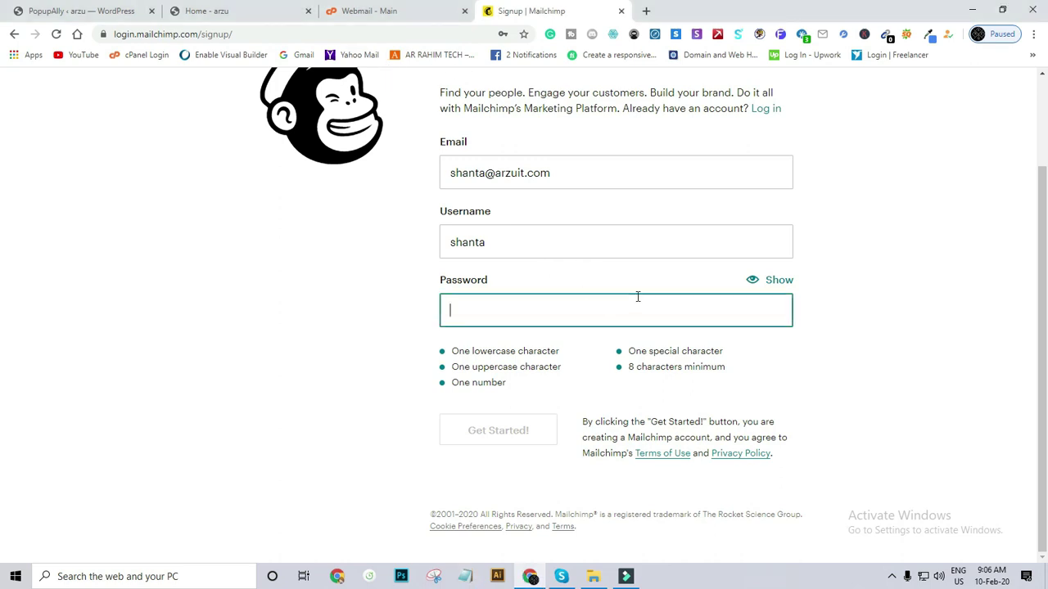
left_click(444, 311)
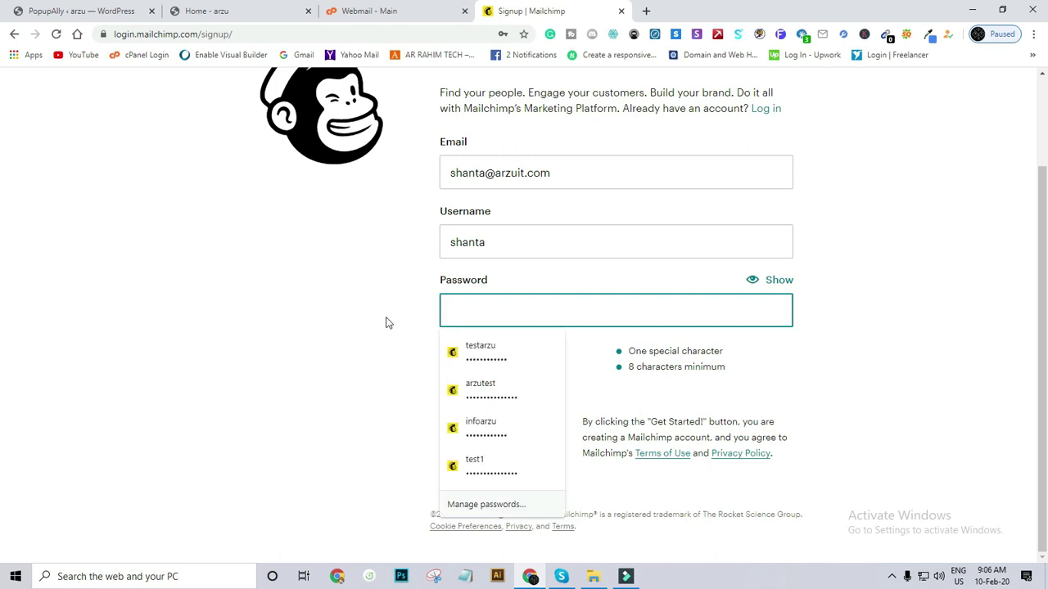
Fill the Password field with a pasted secure password meeting all requirements.
left_click(461, 307)
type("s")
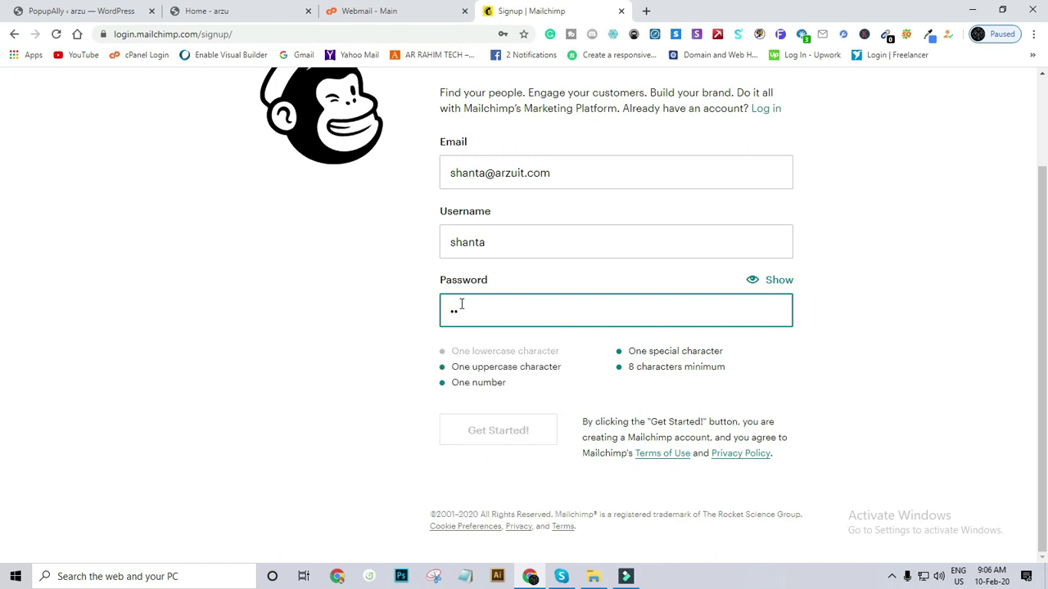
type("@a")
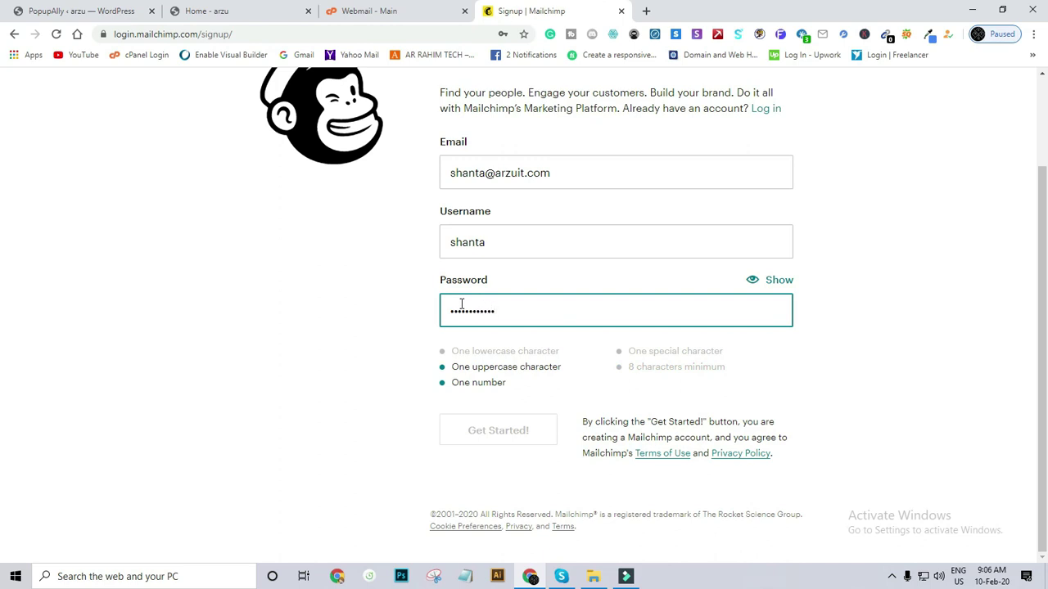
type("1")
key("BackSpace")
key("BackSpace")
key("BackSpace")
key("BackSpace")
key("BackSpace")
key("BackSpace")
key("BackSpace")
key("BackSpace")
key("BackSpace")
key("BackSpace")
key("BackSpace")
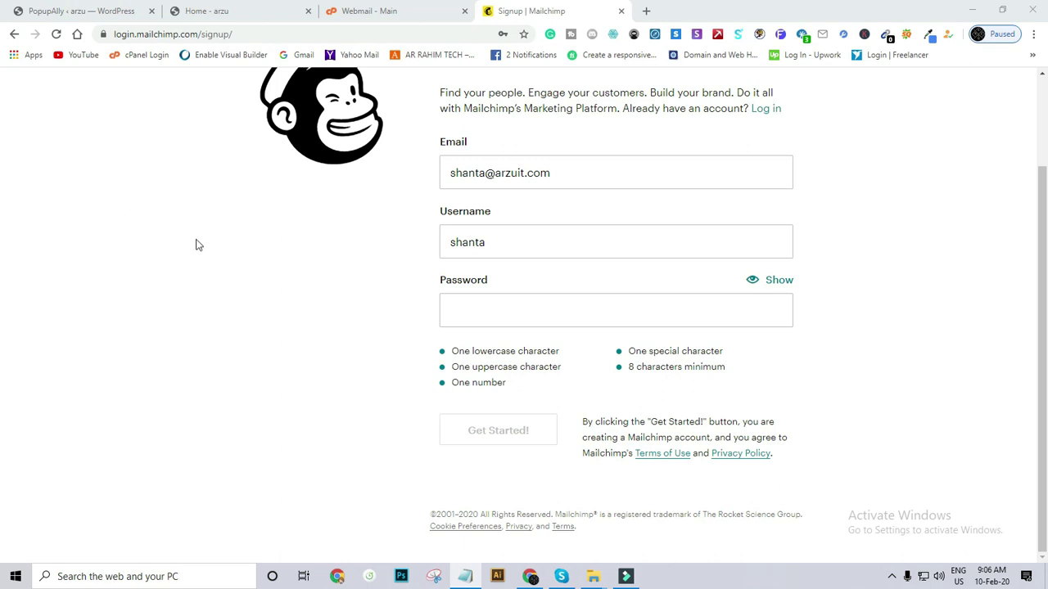
left_click(470, 311)
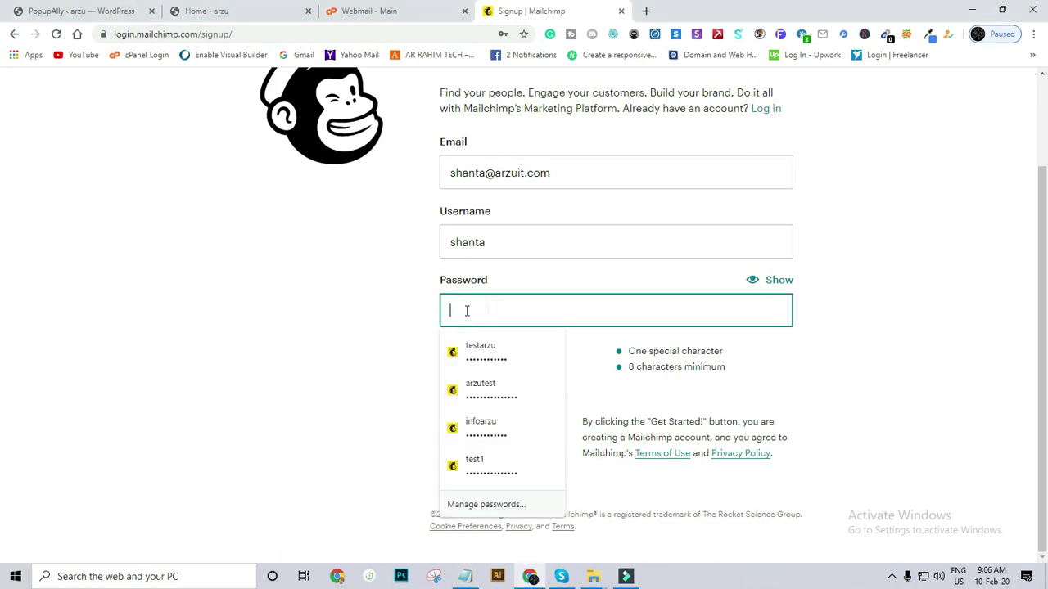
right_click(469, 311)
left_click(497, 433)
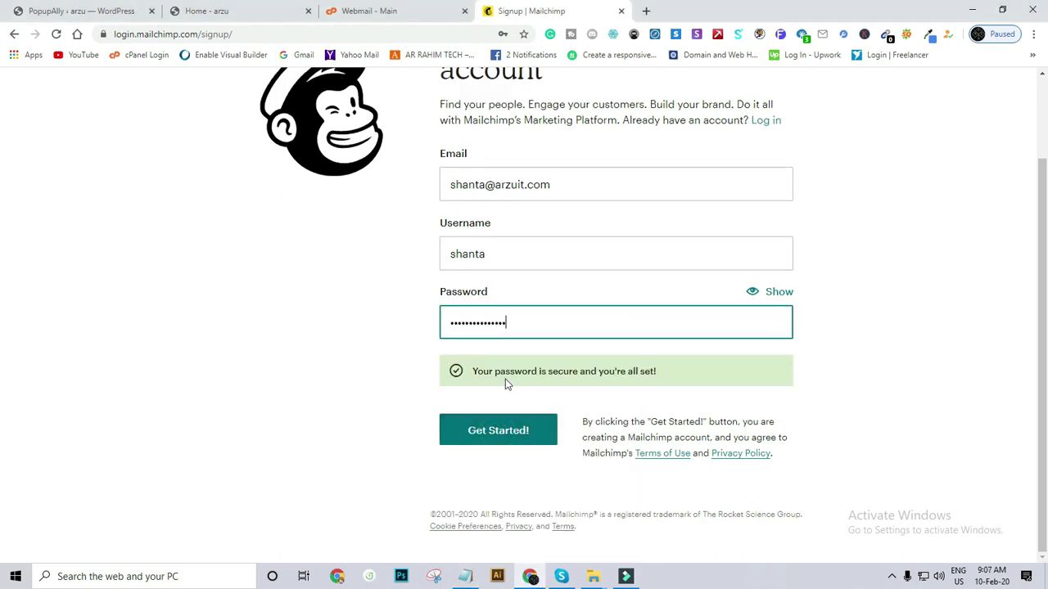
Resubmit the signup with '12' appended to the rejected username, and save the password in Chrome.
left_click(492, 432)
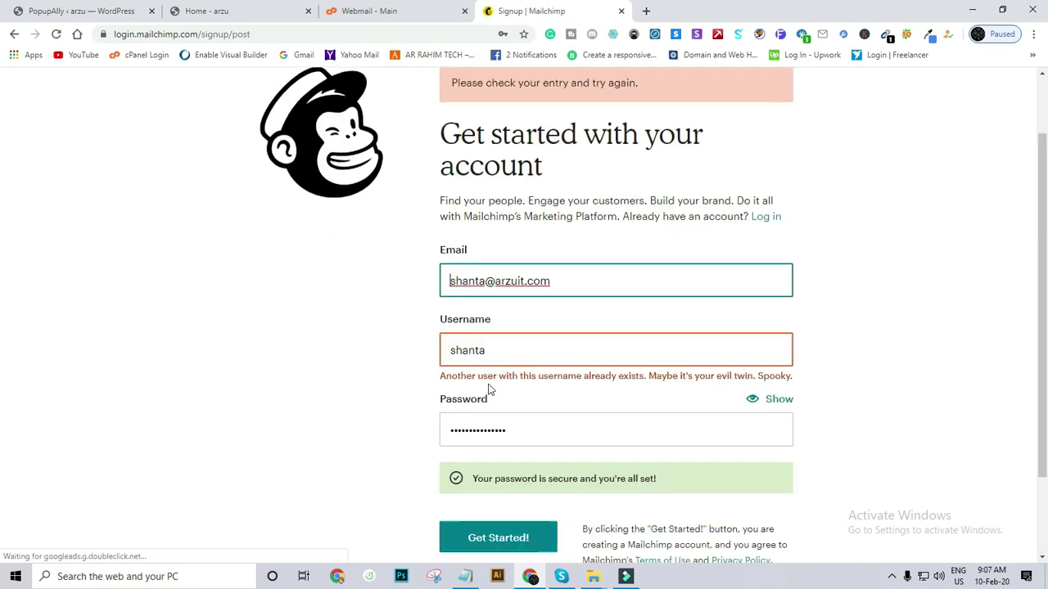
scroll(489, 390, "down", 1)
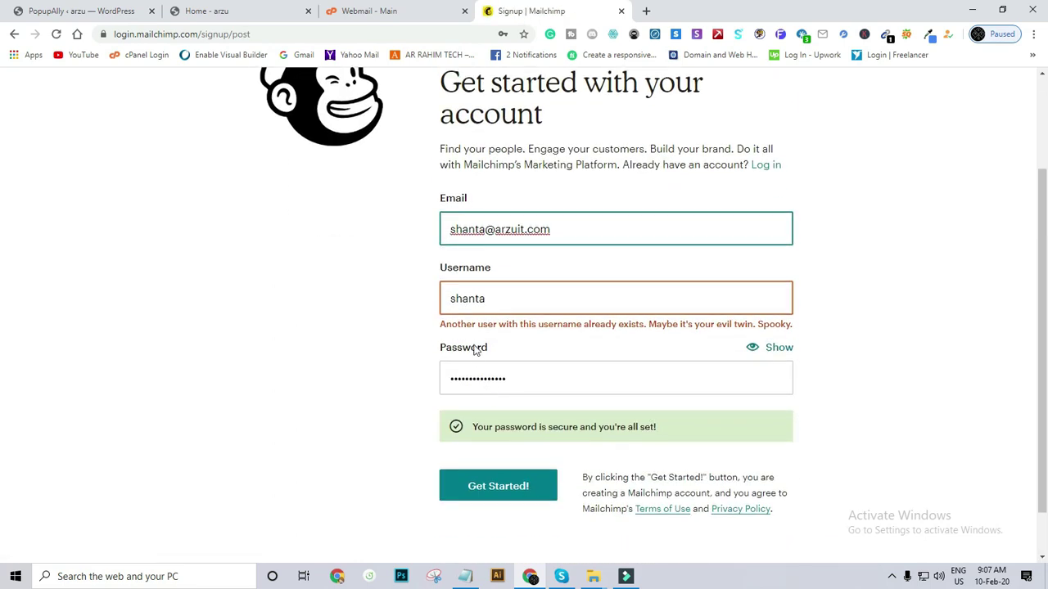
left_click(494, 300)
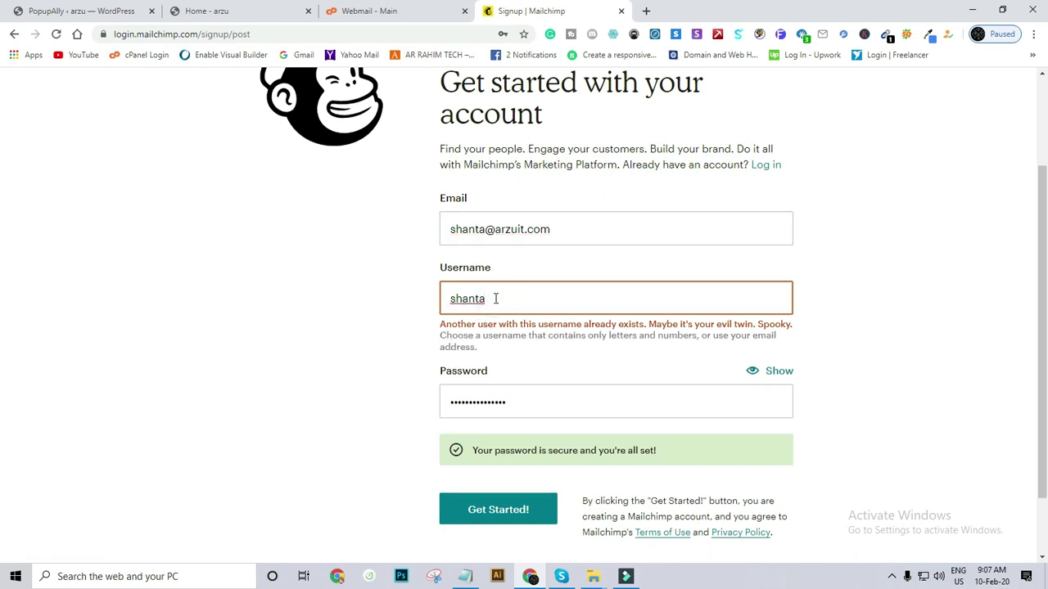
type("12")
left_click(492, 511)
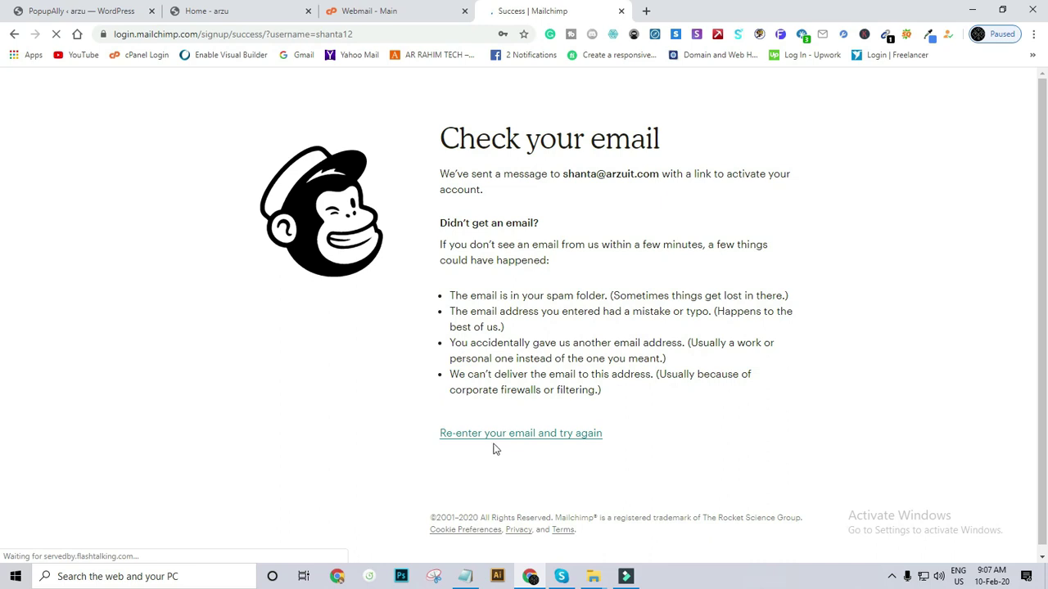
left_click(439, 145)
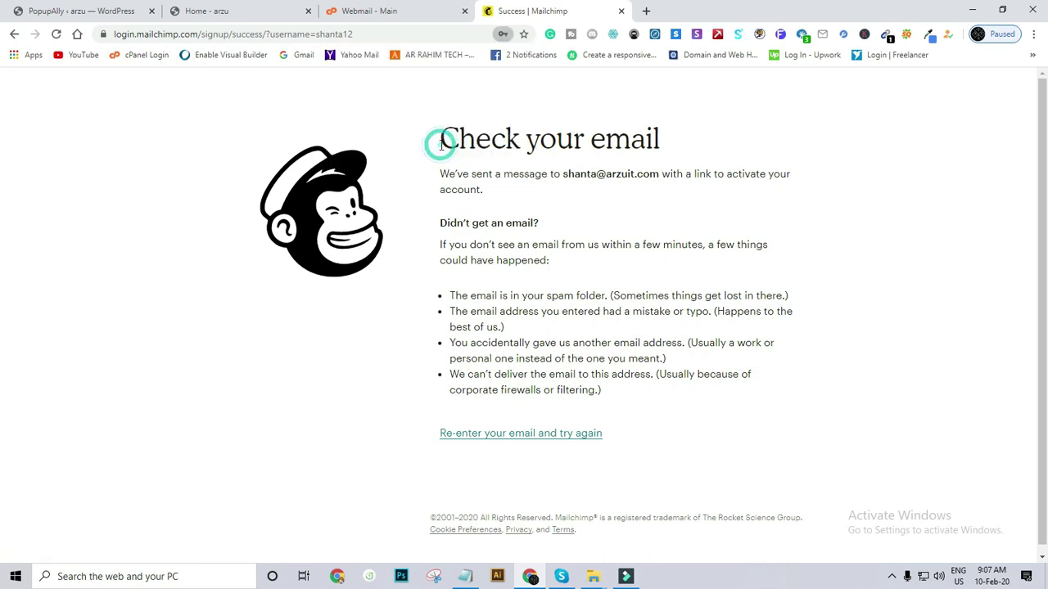
Open the 'Activate Your Mailchimp Account' email in Roundcube Webmail and follow its activation link.
left_click(404, 10)
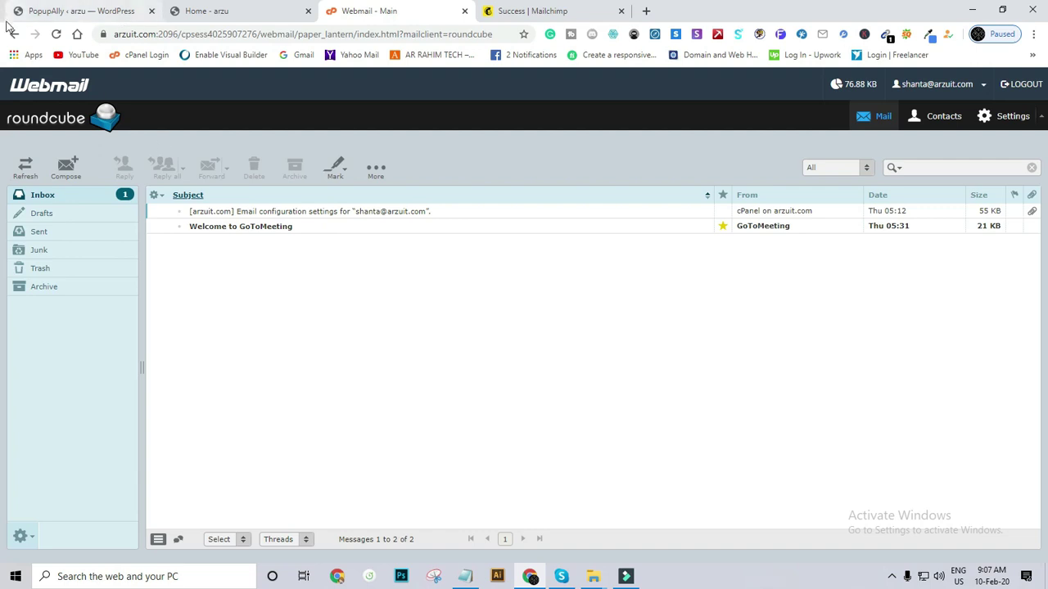
left_click(55, 34)
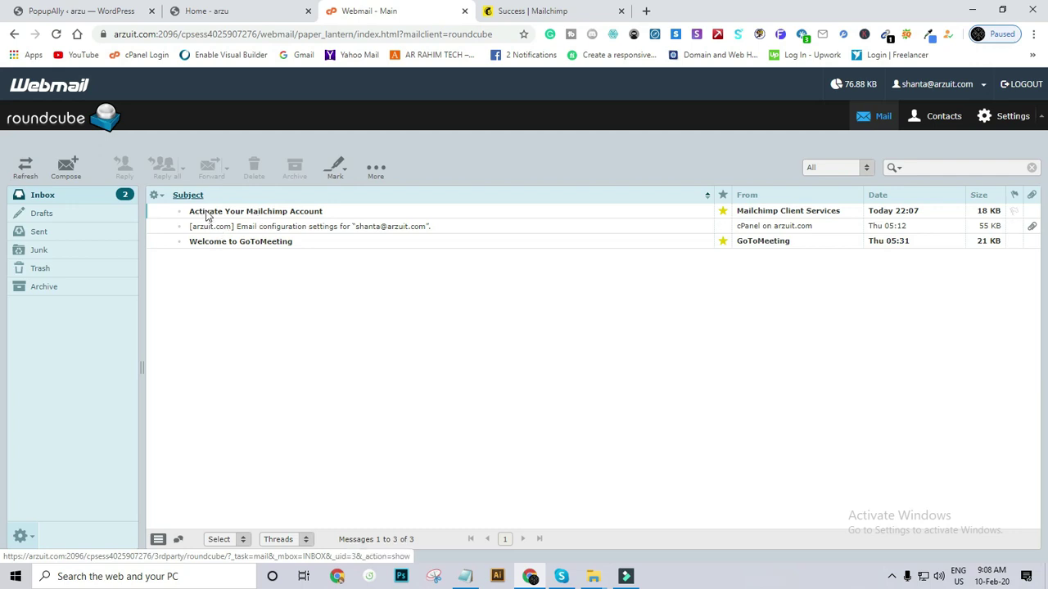
left_click(208, 215)
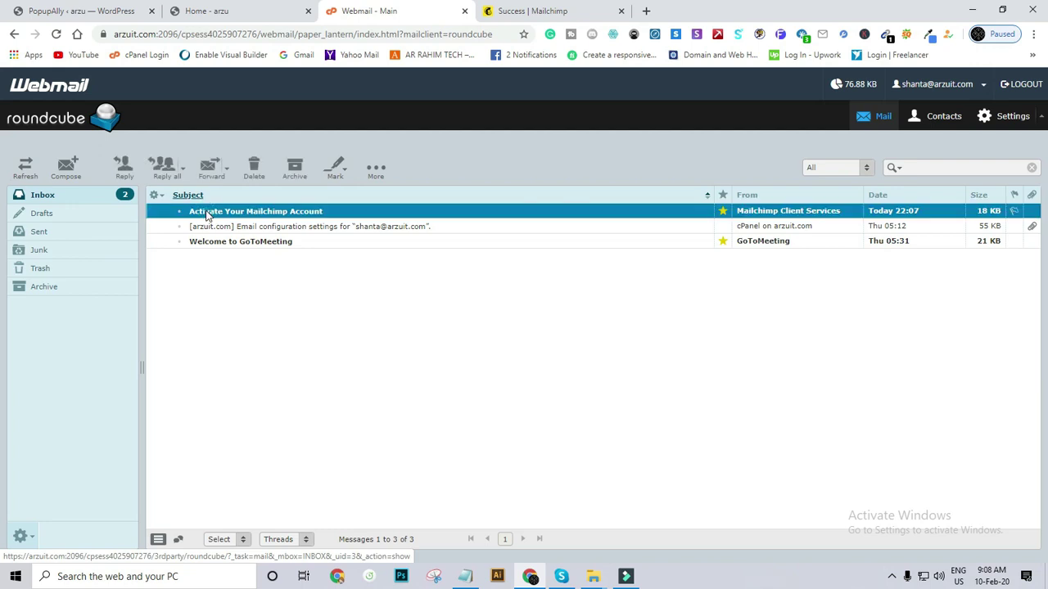
double_click(209, 215)
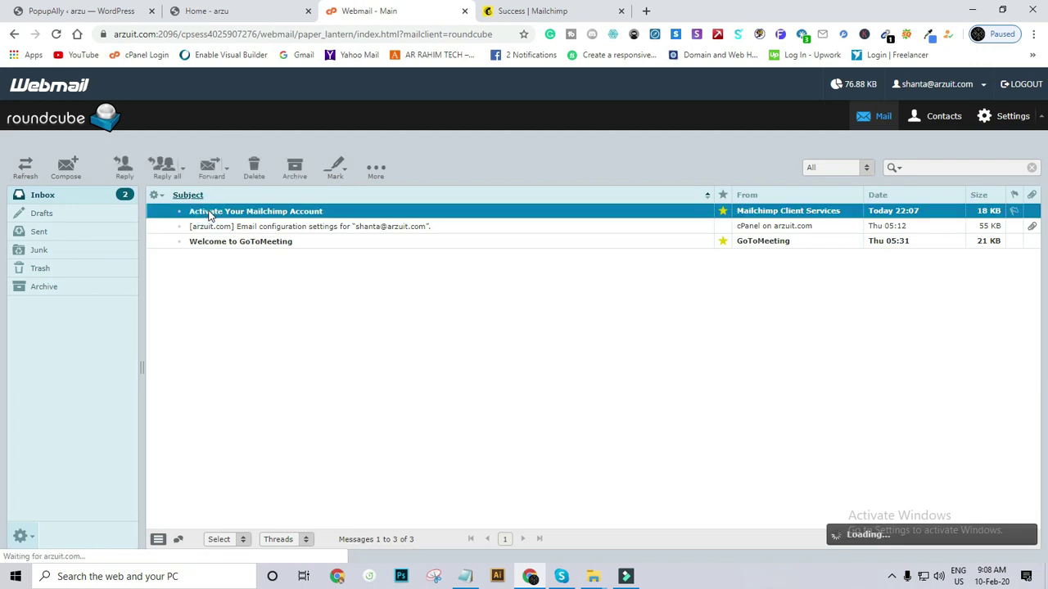
scroll(464, 372, "down", 2)
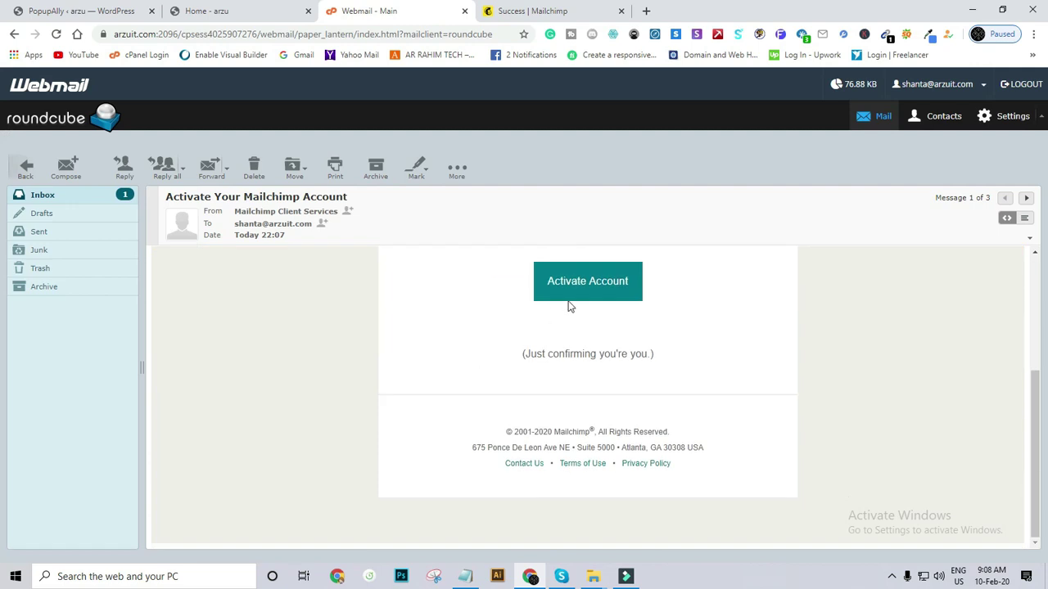
left_click(561, 287)
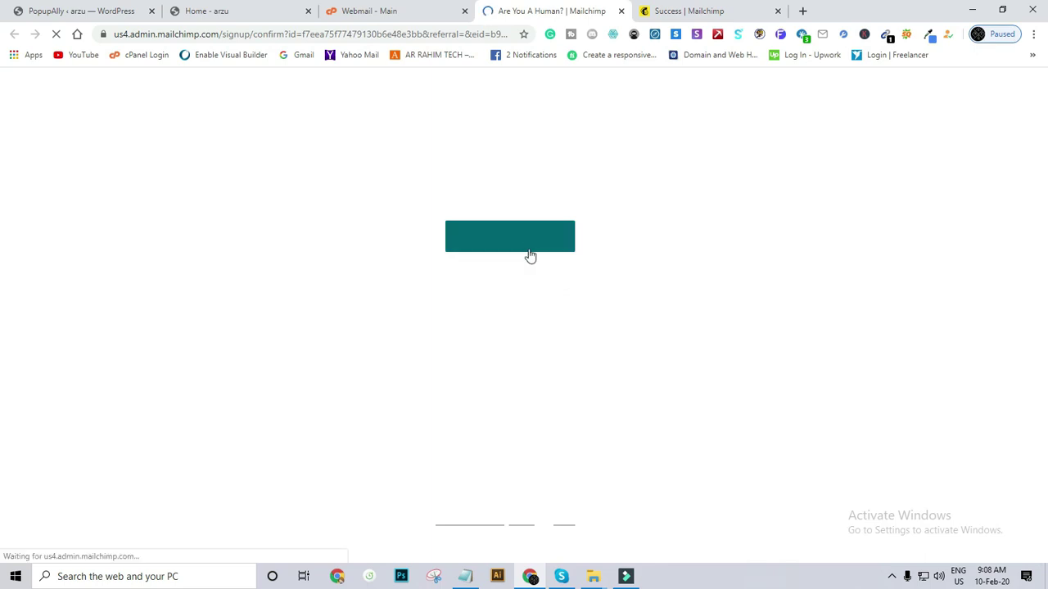
Pass Mailchimp's 'I'm Not A Robot' check and log in with the saved username and password.
left_click(481, 241)
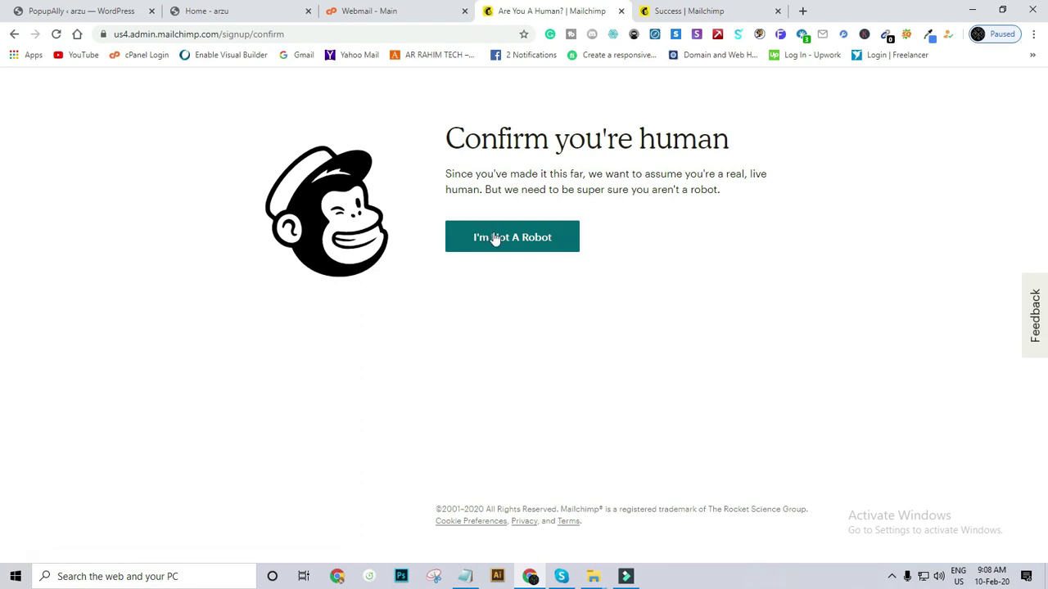
left_click(496, 239)
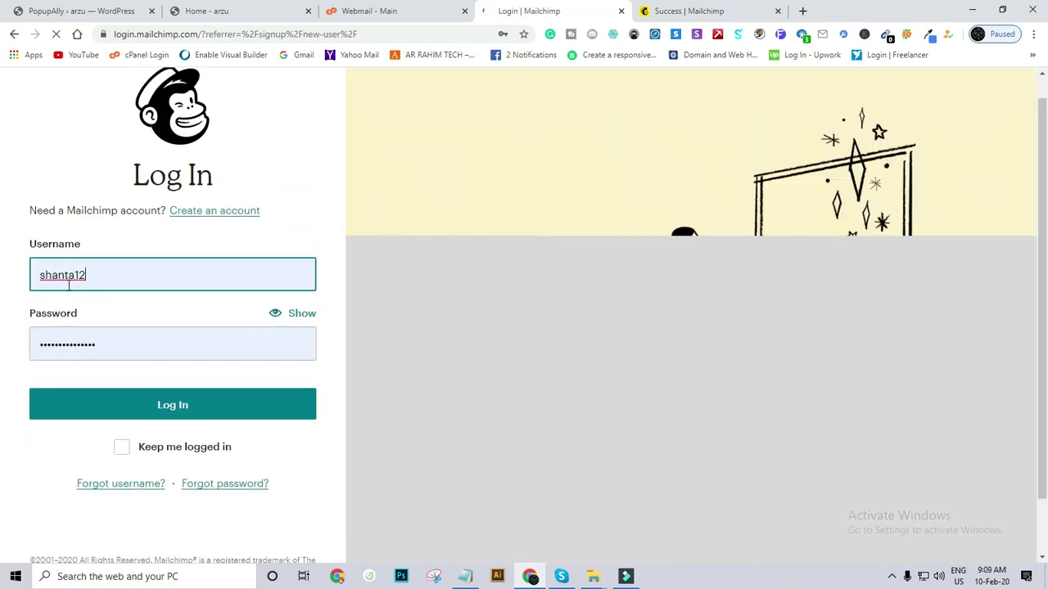
left_click(127, 407)
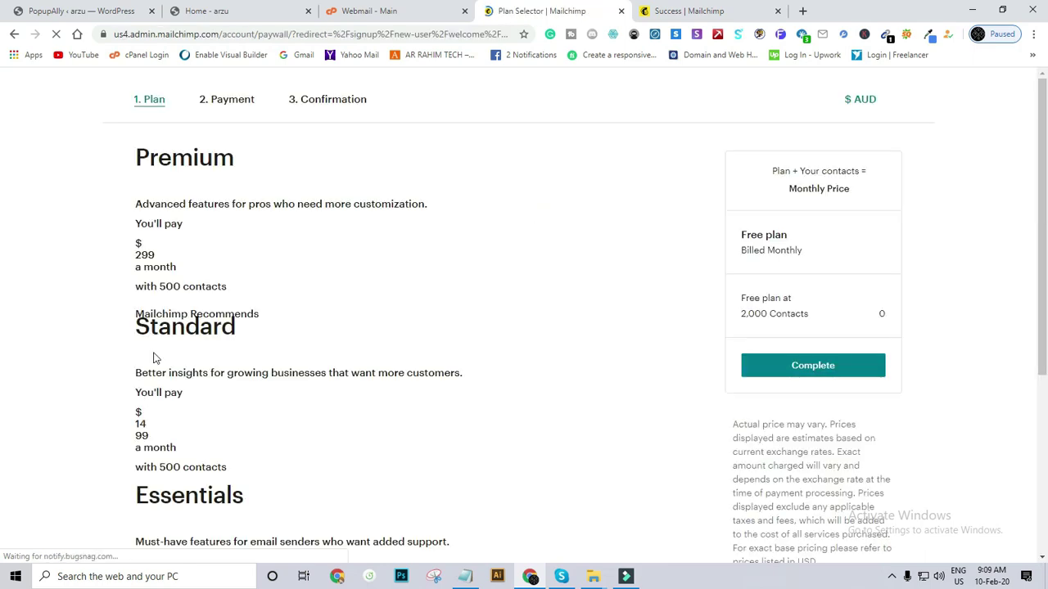
Keep the Free plan selected on the Plan Selector and complete signup.
left_click(816, 264)
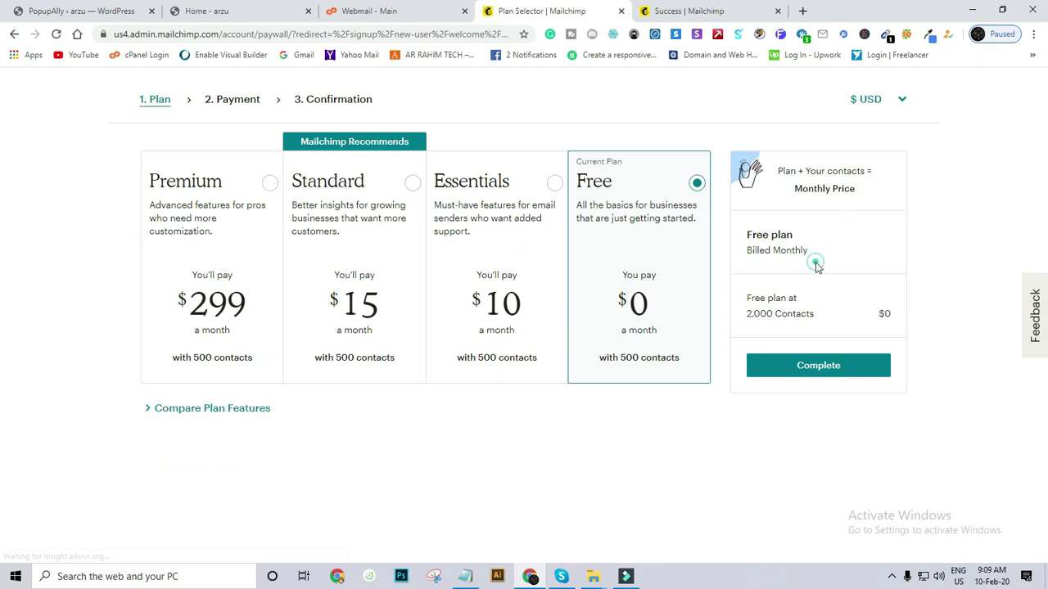
left_click(782, 365)
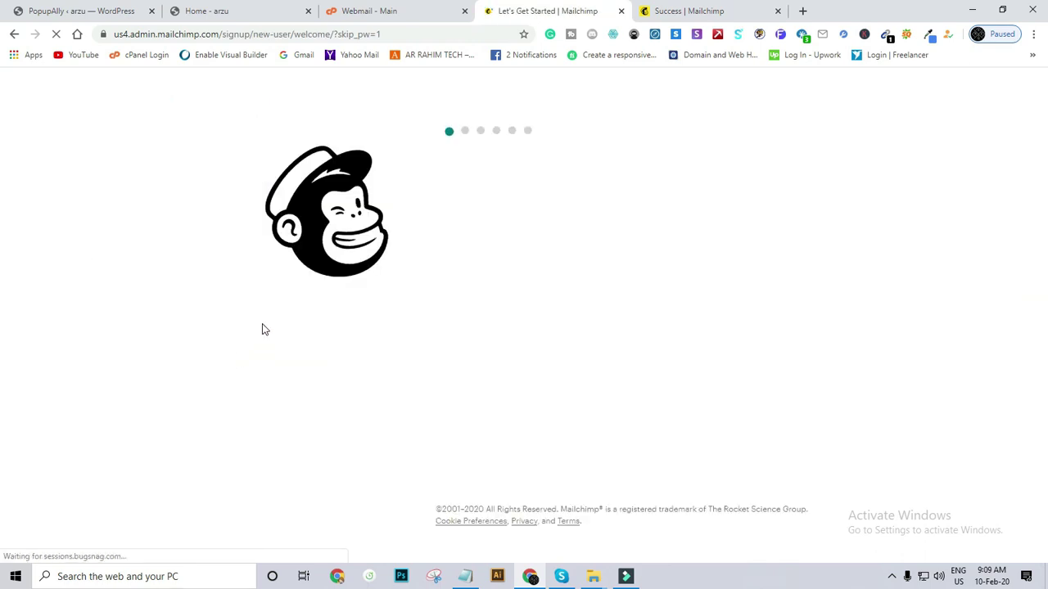
Enter the account owner's first and last name in the welcome step and continue.
left_click(492, 266)
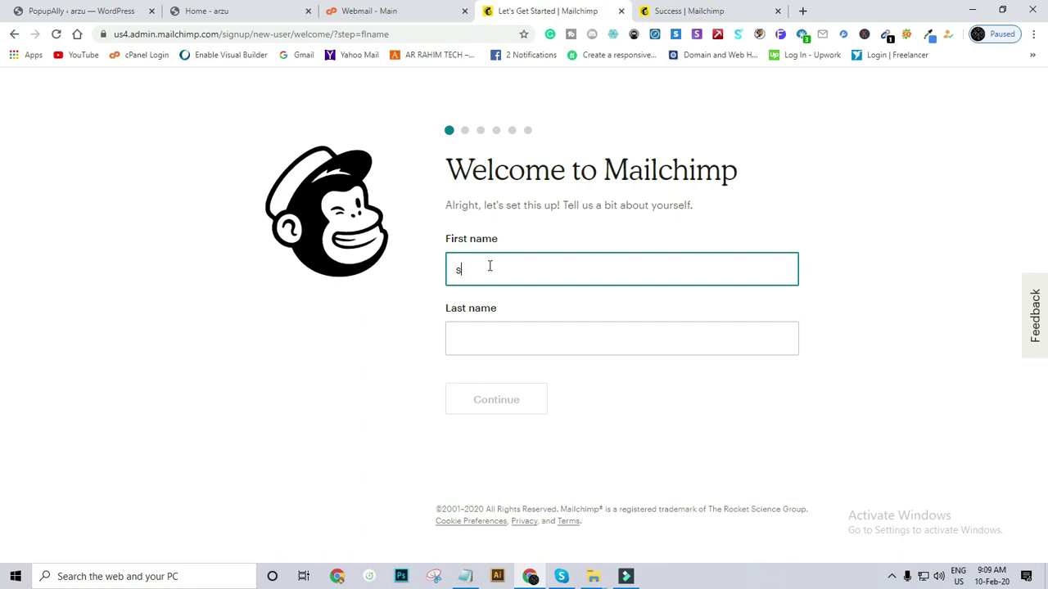
key("Tab")
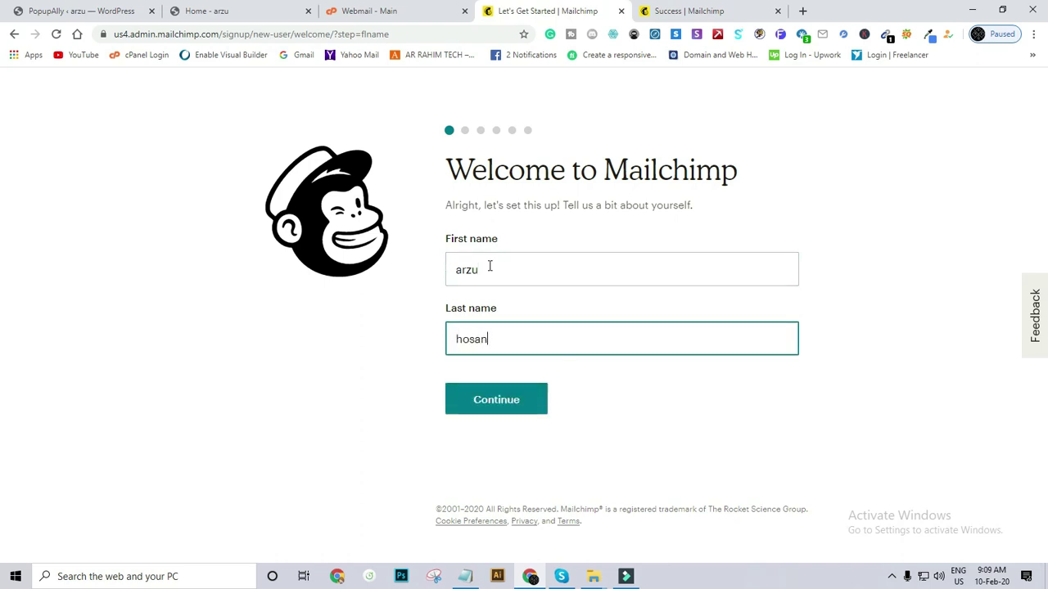
key("Return")
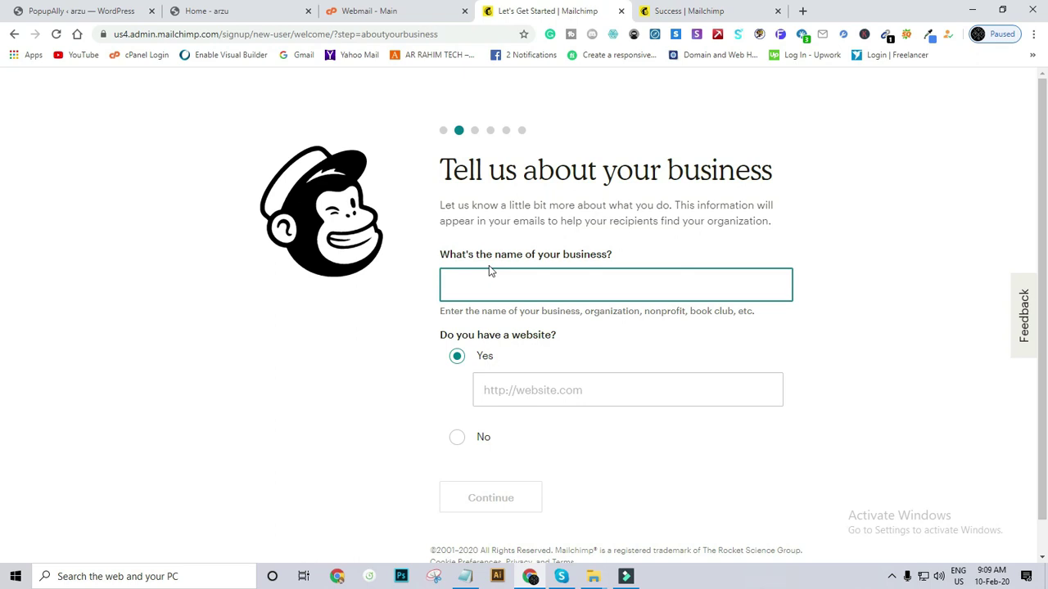
Type the business name in Mailchimp's business details step.
type("at")
key("BackSpace")
type("e")
key("BackSpace")
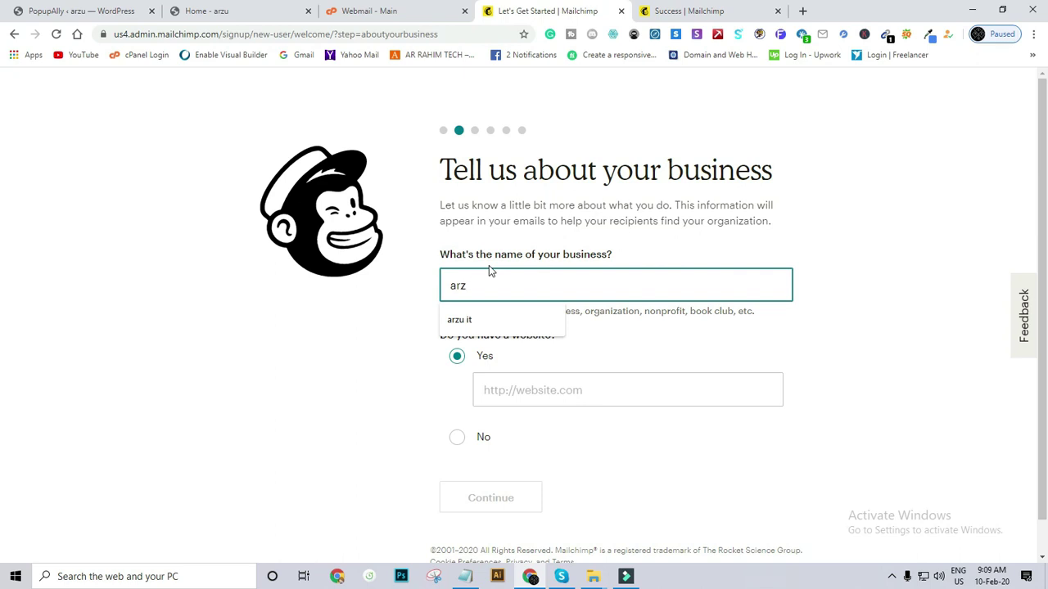
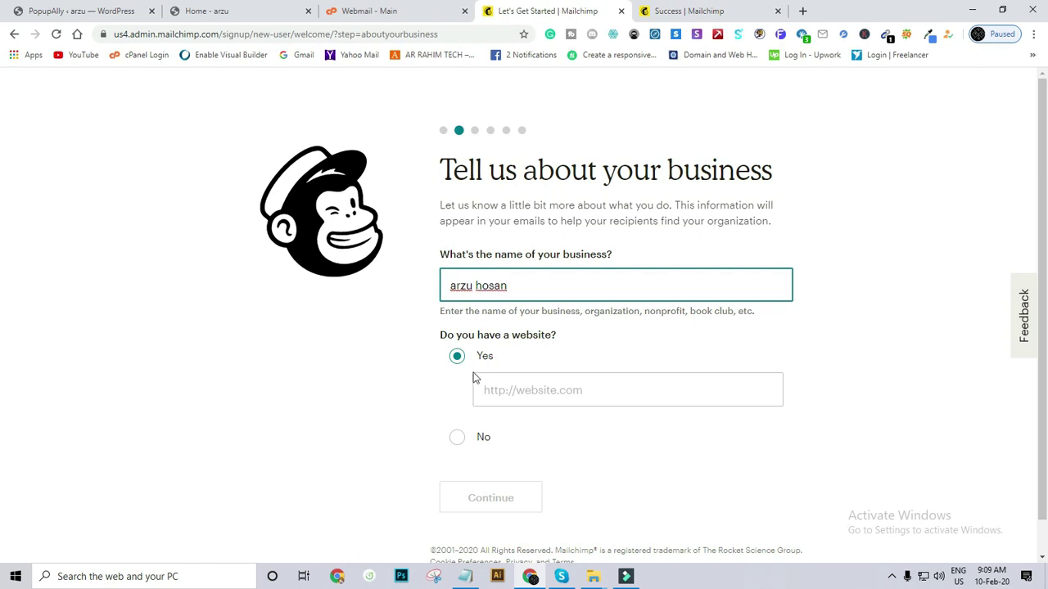
left_click(504, 389)
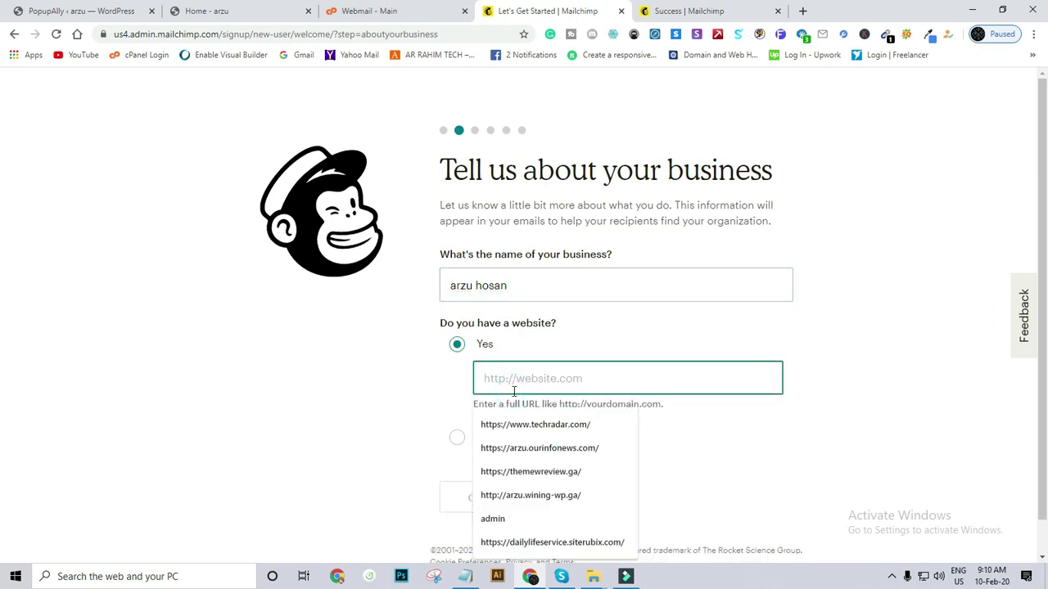
left_click(82, 10)
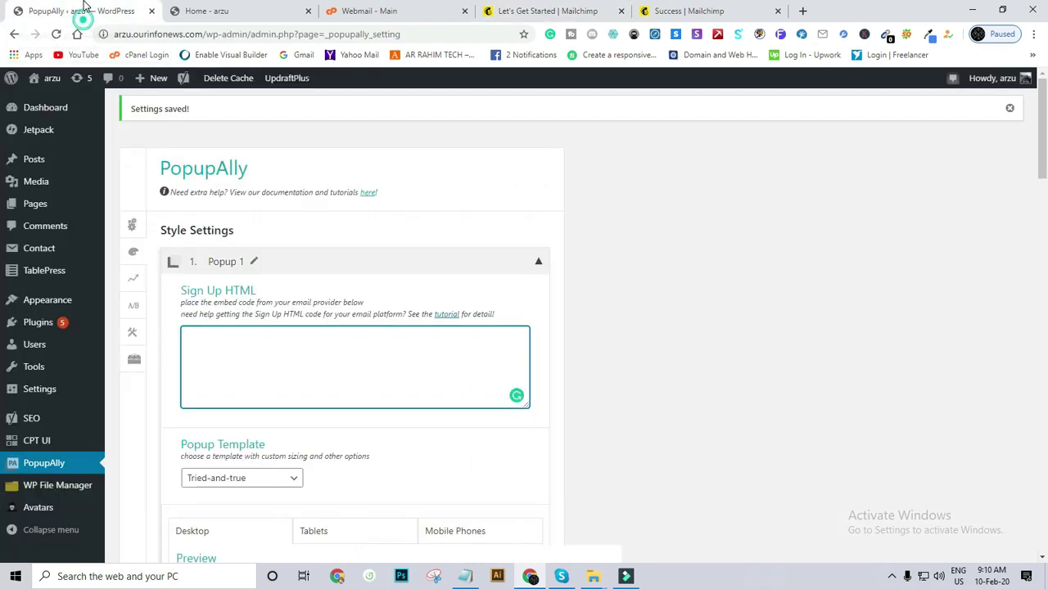
left_click_drag(202, 36, 105, 47)
right_click(135, 36)
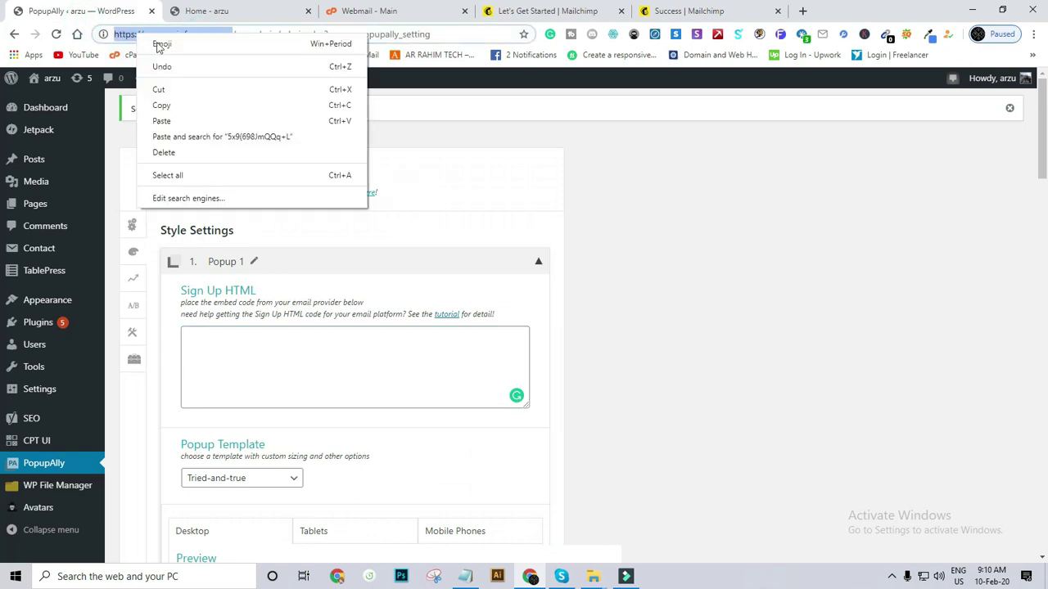
left_click(199, 104)
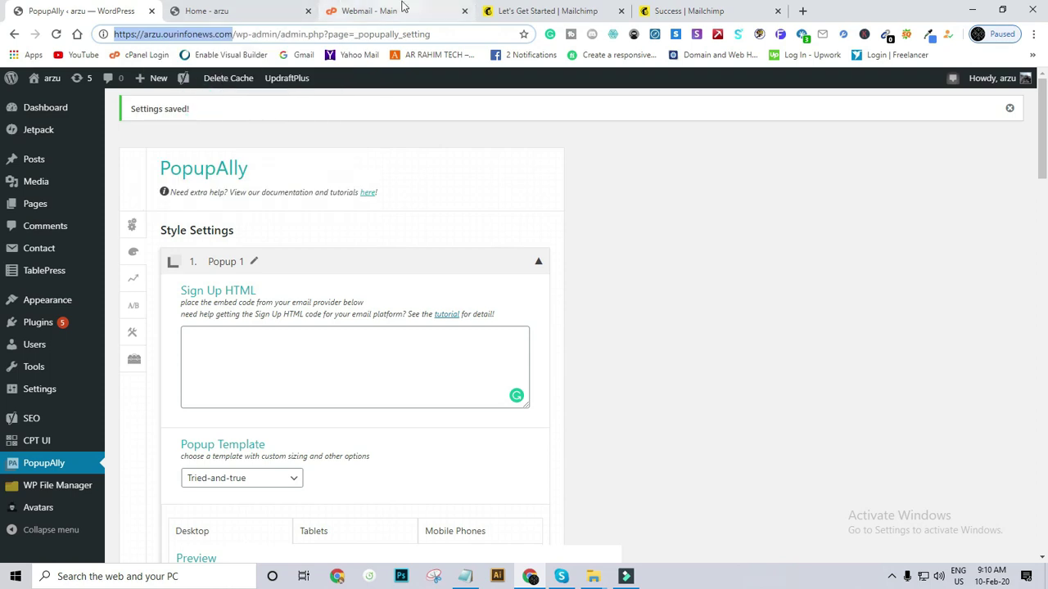
left_click(401, 9)
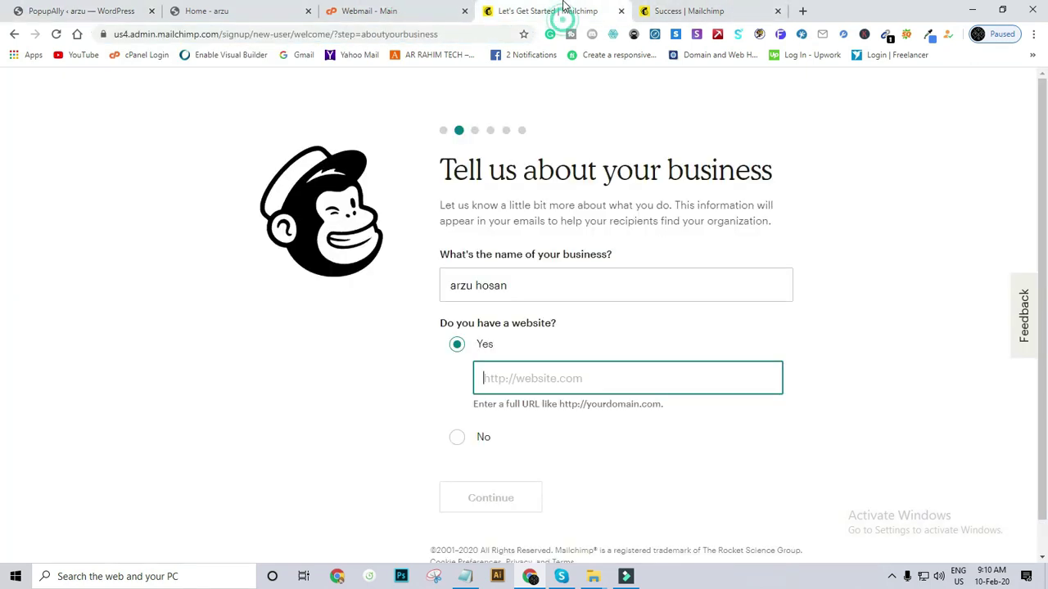
left_click(553, 10)
right_click(507, 388)
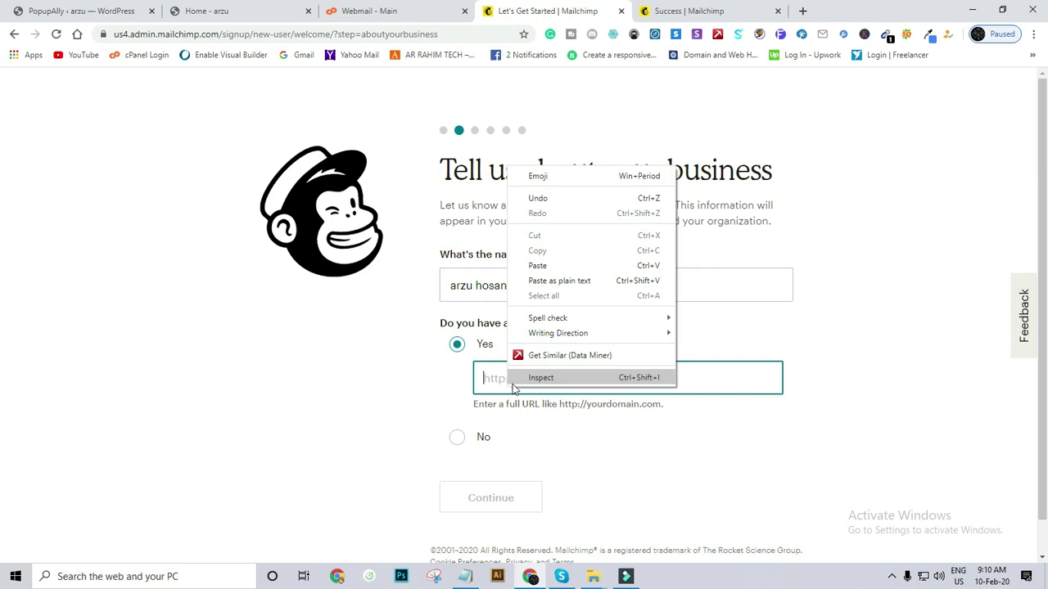
left_click(546, 271)
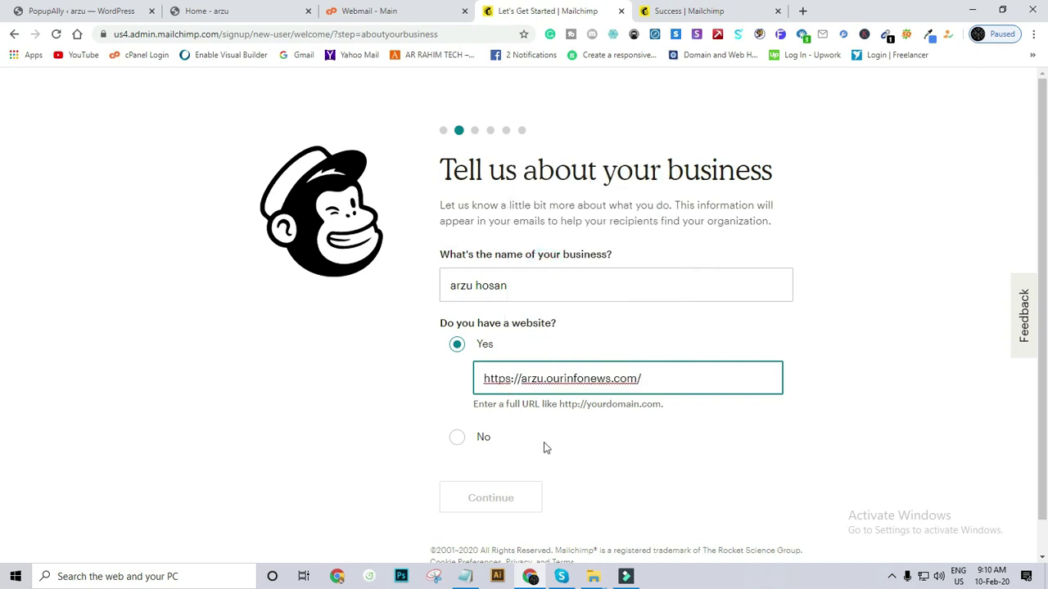
Answer Yes to 'Do you have a website?' and submit the business details.
left_click(457, 437)
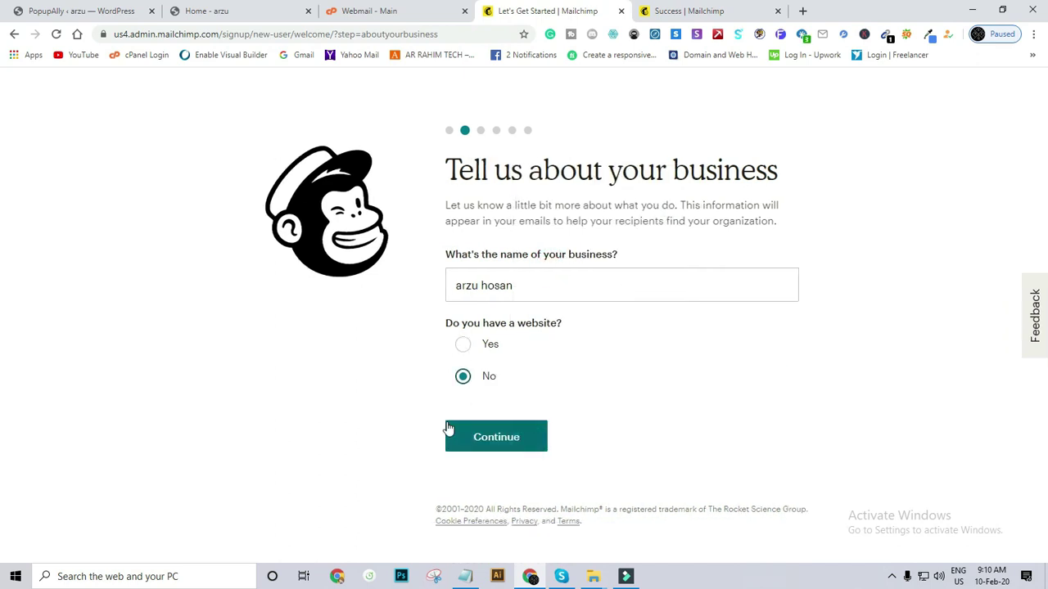
left_click(468, 351)
left_click(496, 496)
Fill Address lines 1 and 2 from the browser's saved address suggestions.
left_click(446, 286)
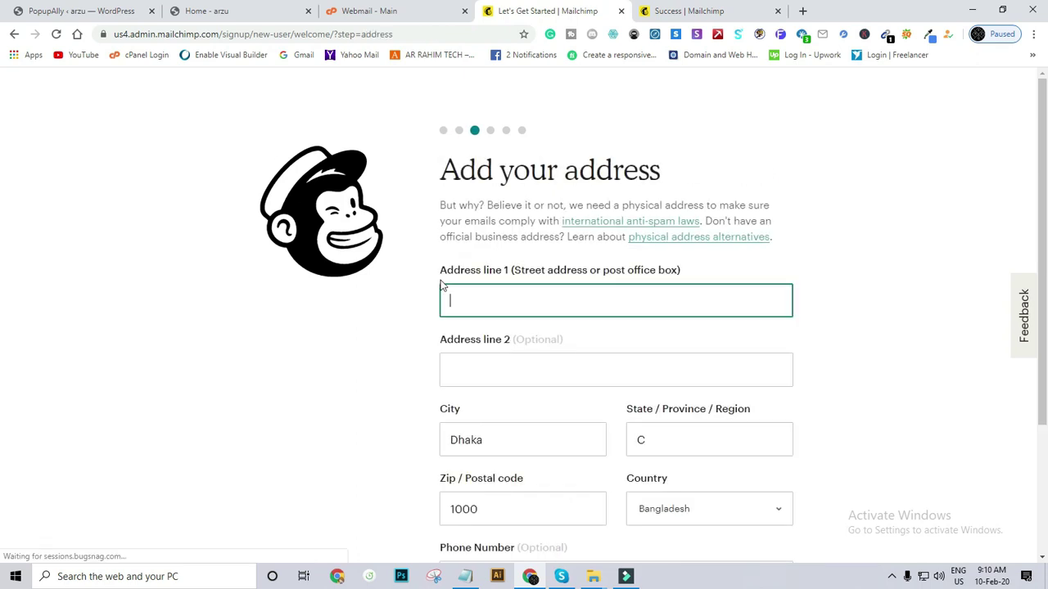
scroll(495, 293, "down", 2)
scroll(495, 293, "up", 2)
left_click(494, 298)
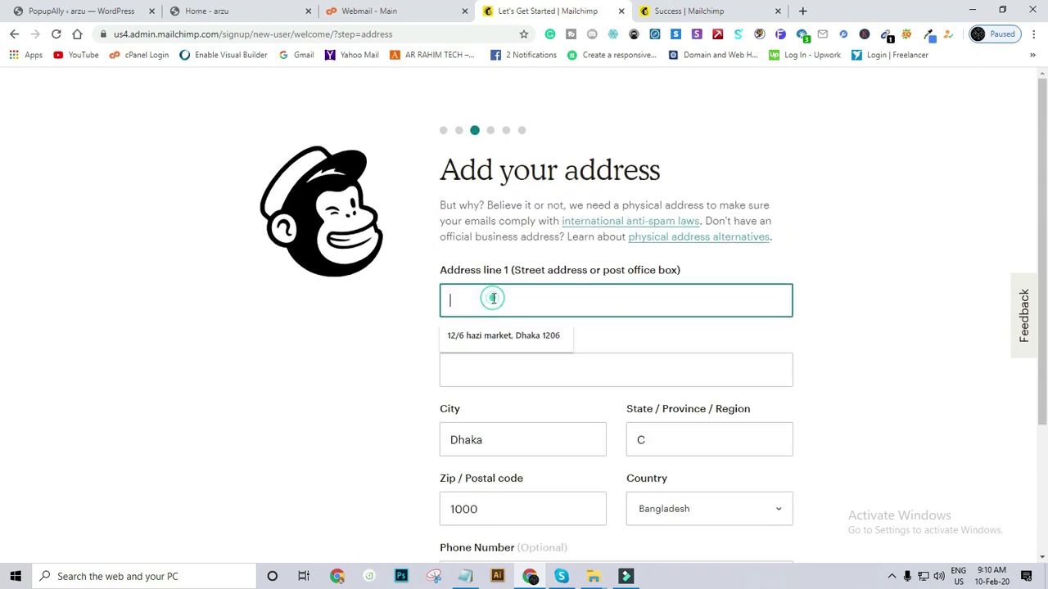
left_click(490, 335)
left_click(496, 365)
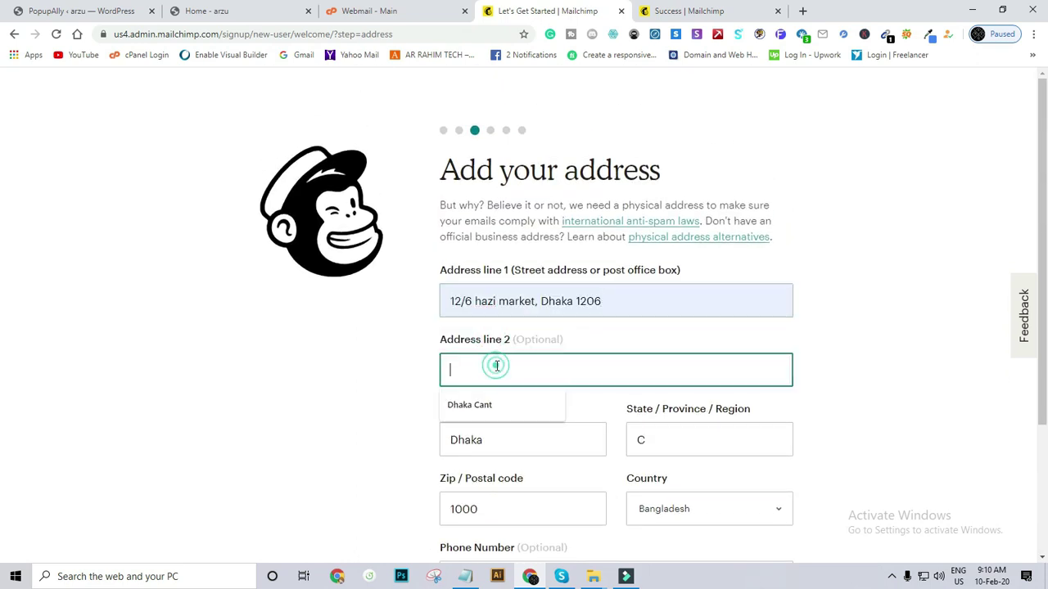
left_click(481, 405)
scroll(499, 371, "down", 1)
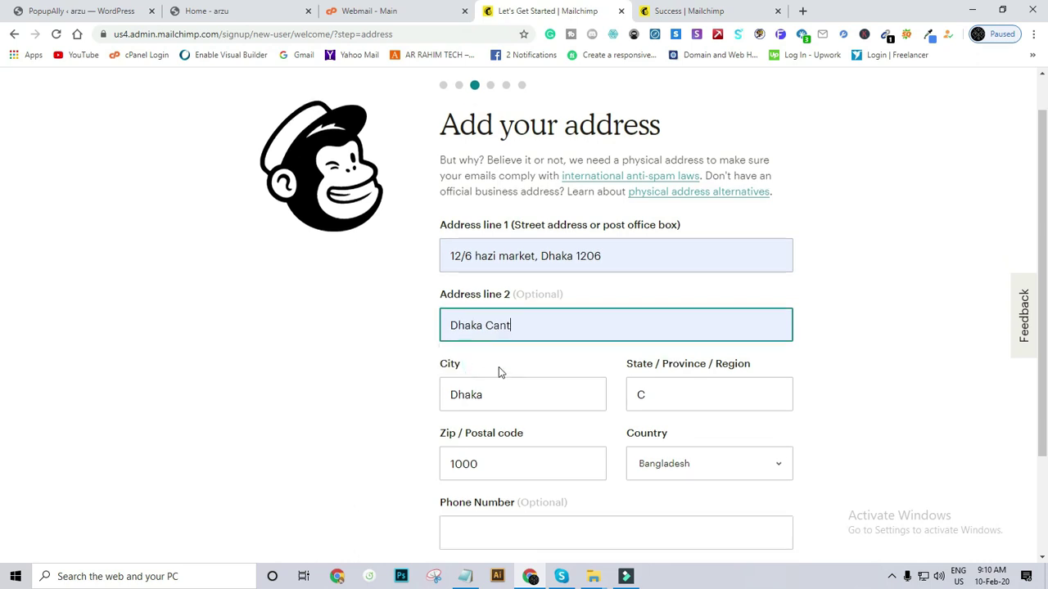
scroll(498, 370, "down", 3)
Set the state/region to Dhaka and submit the address step.
left_click(676, 261)
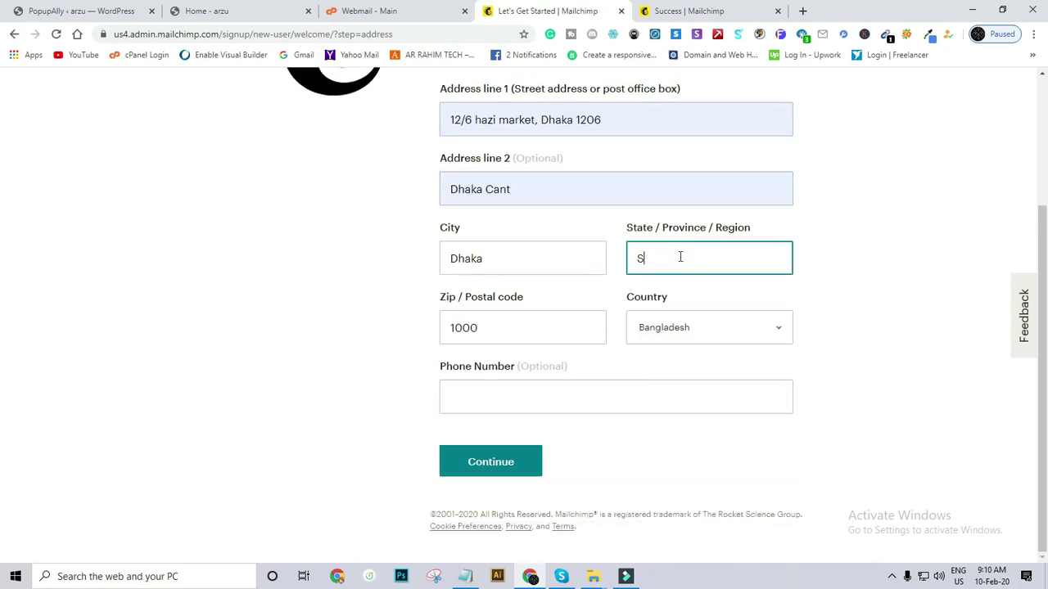
type("Dhaka")
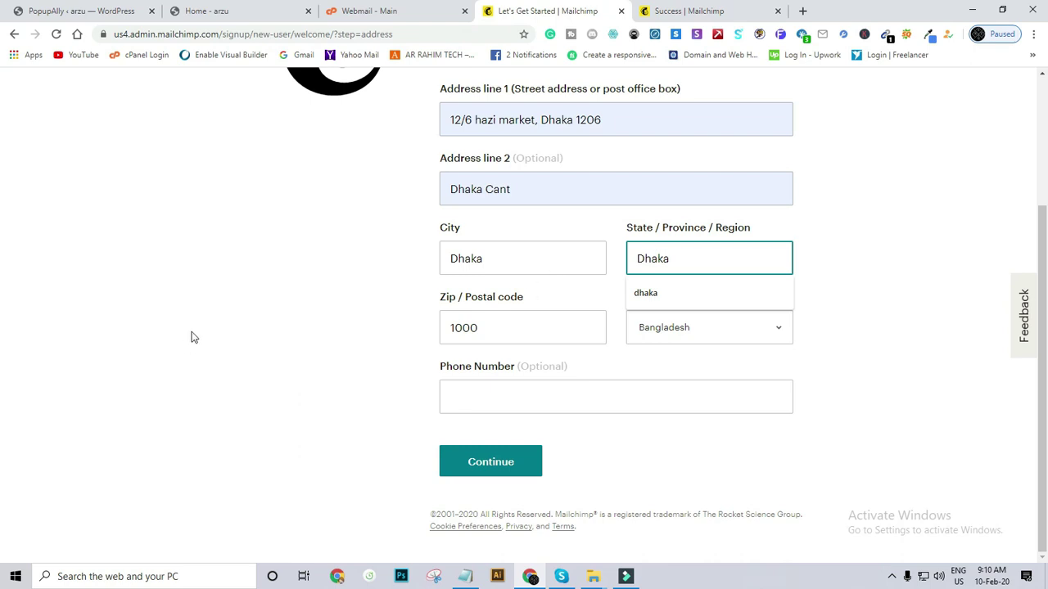
left_click(573, 396)
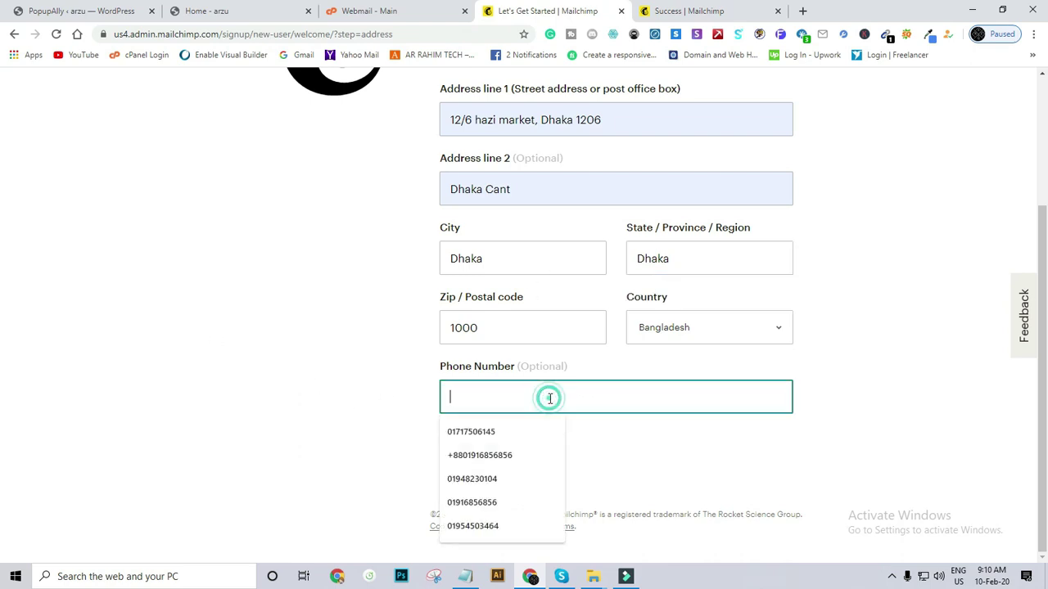
left_click(313, 375)
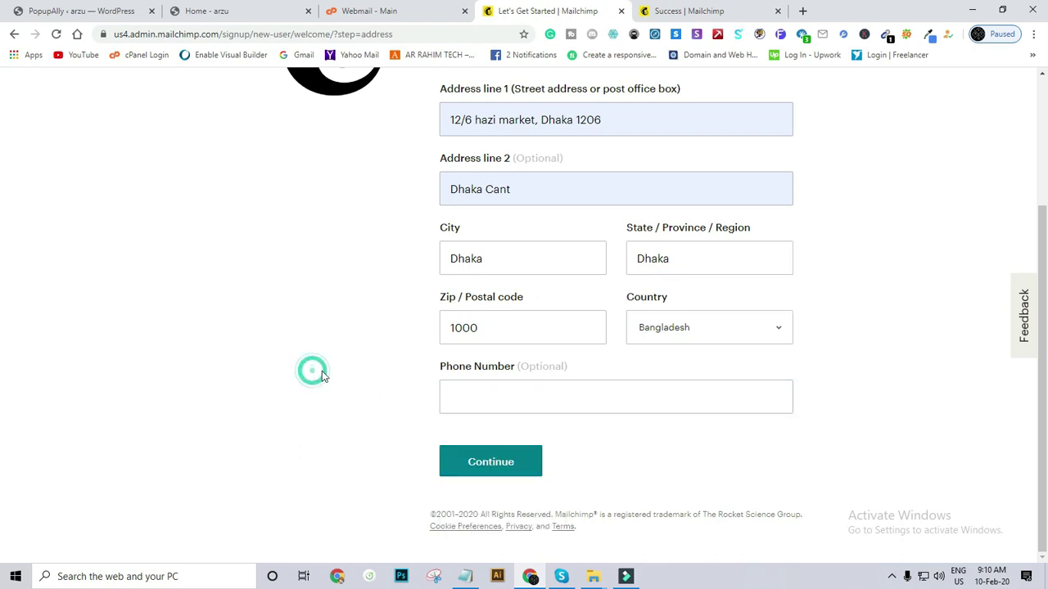
left_click(466, 462)
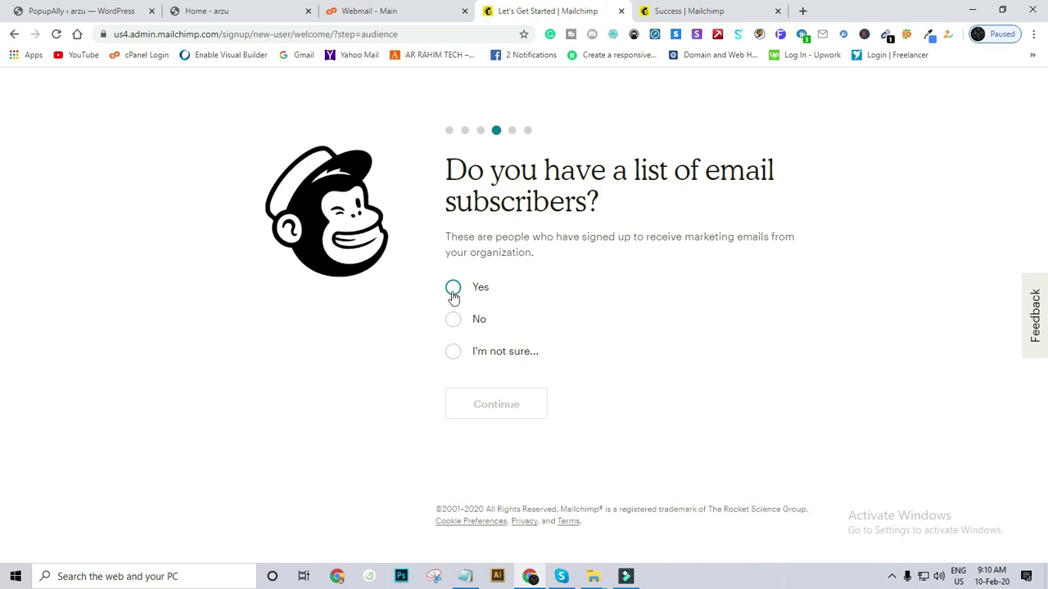
Answer No to having a subscriber list, skip social accounts and the marketing path, and finish setup.
left_click(452, 320)
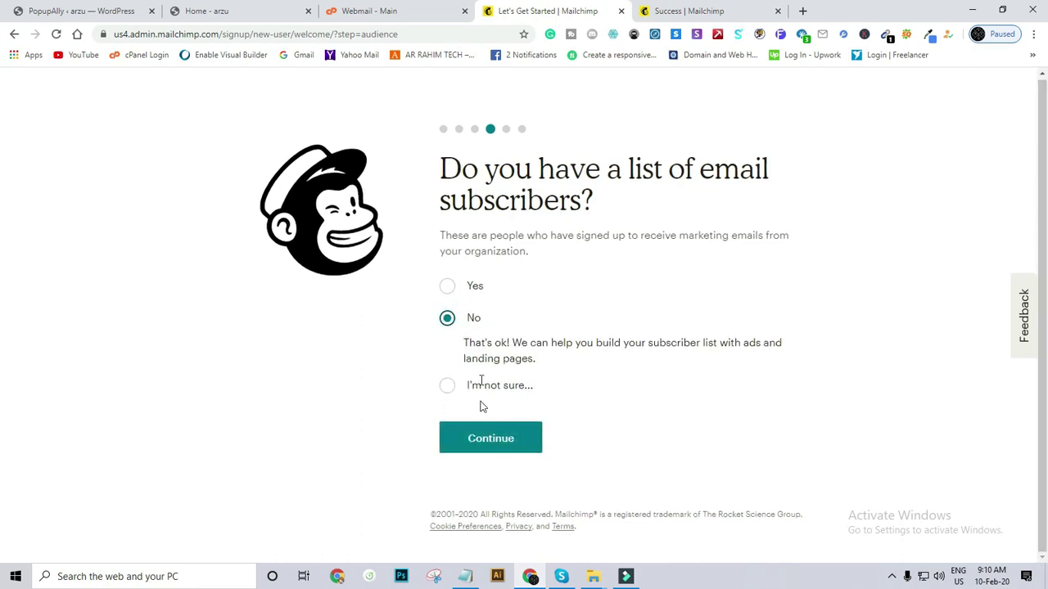
left_click(482, 437)
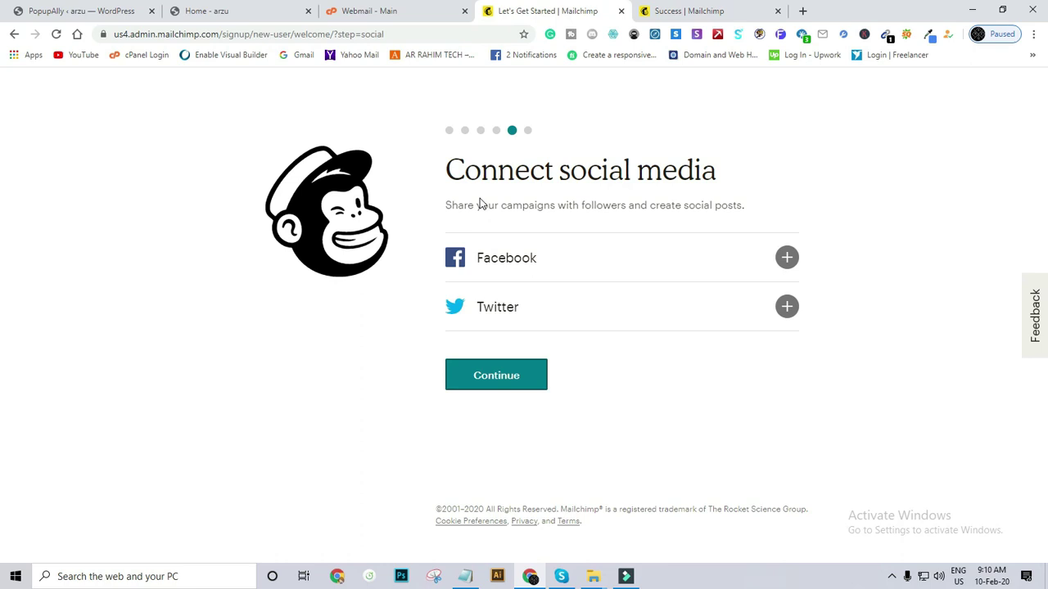
left_click(509, 377)
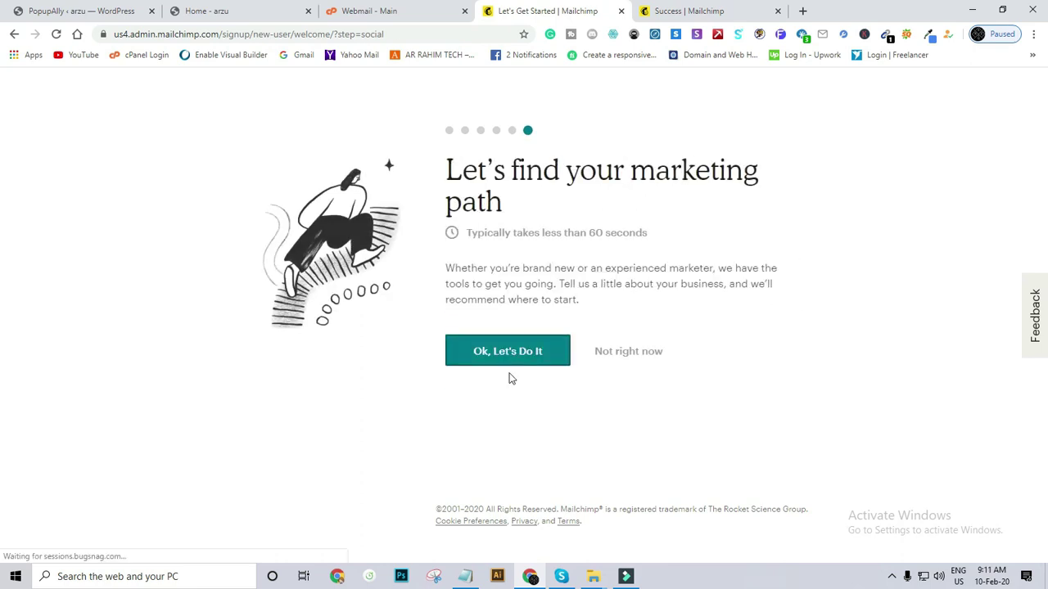
left_click(602, 349)
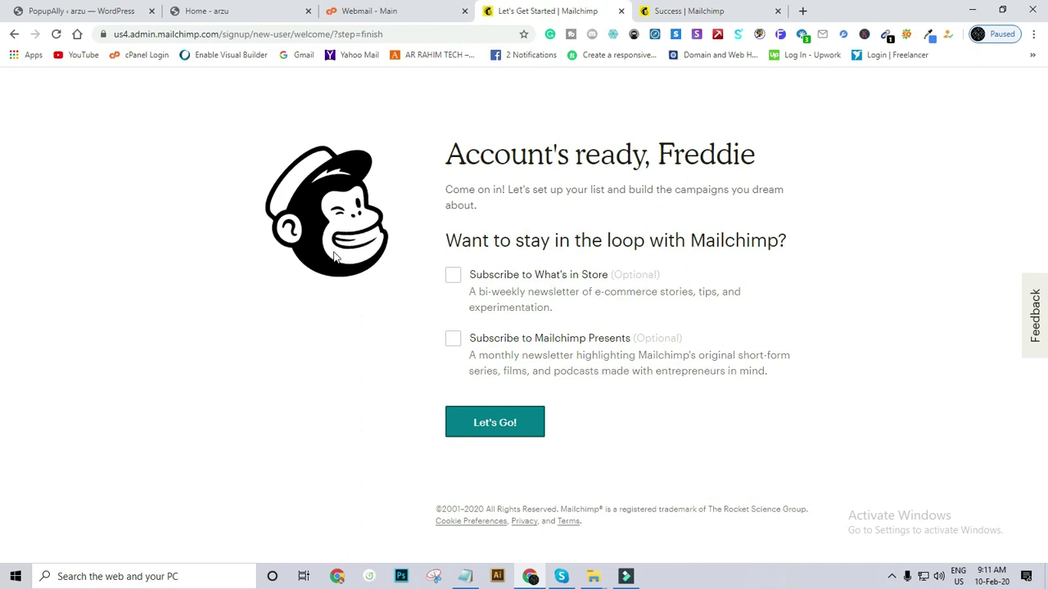
left_click(508, 423)
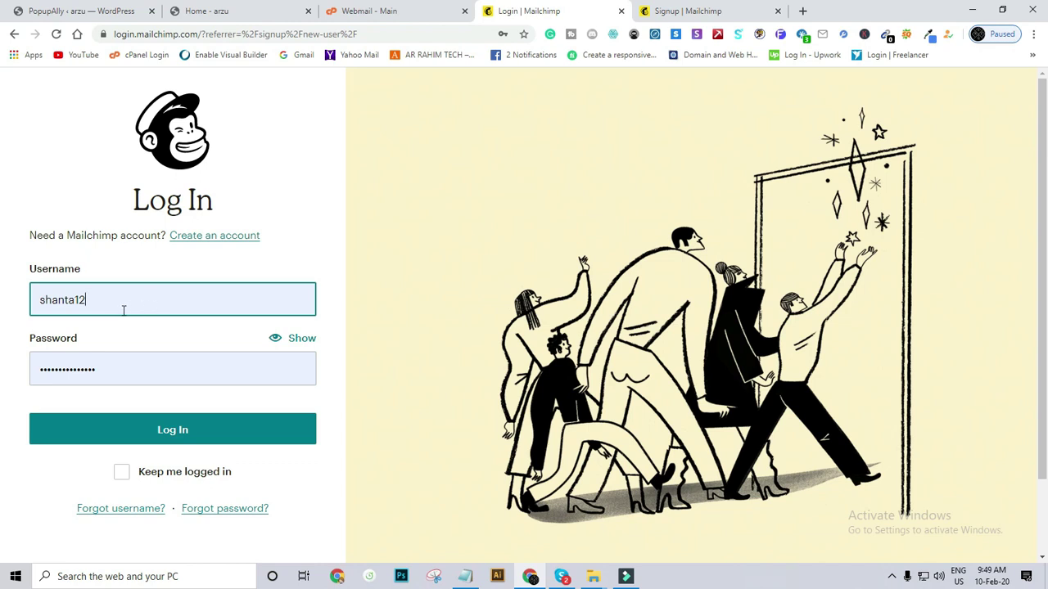
Log in to Mailchimp and open the Audience dashboard showing 1 subscribed contact.
left_click(148, 429)
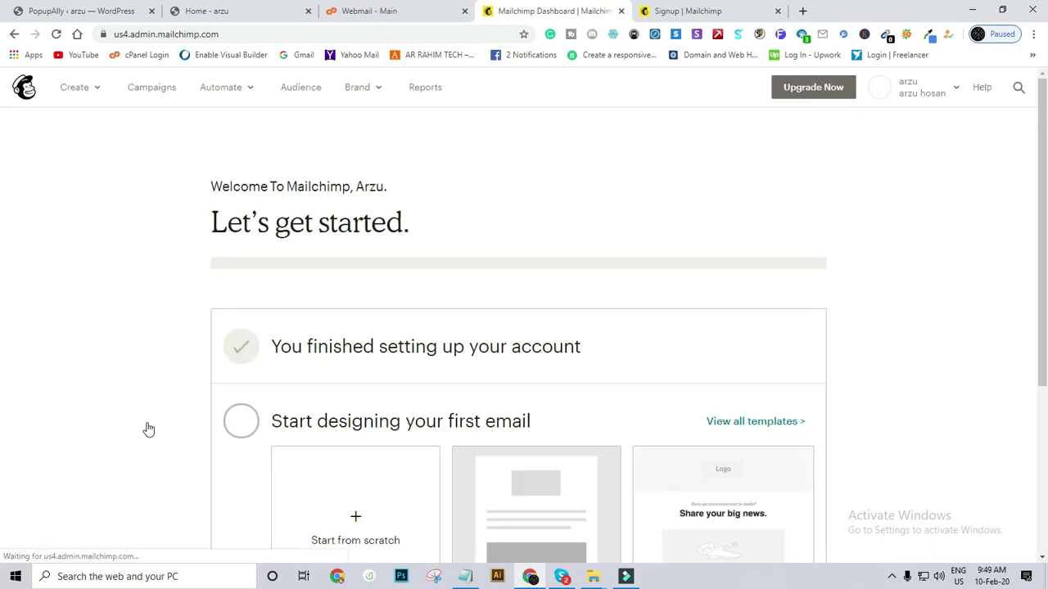
scroll(418, 271, "down", 3)
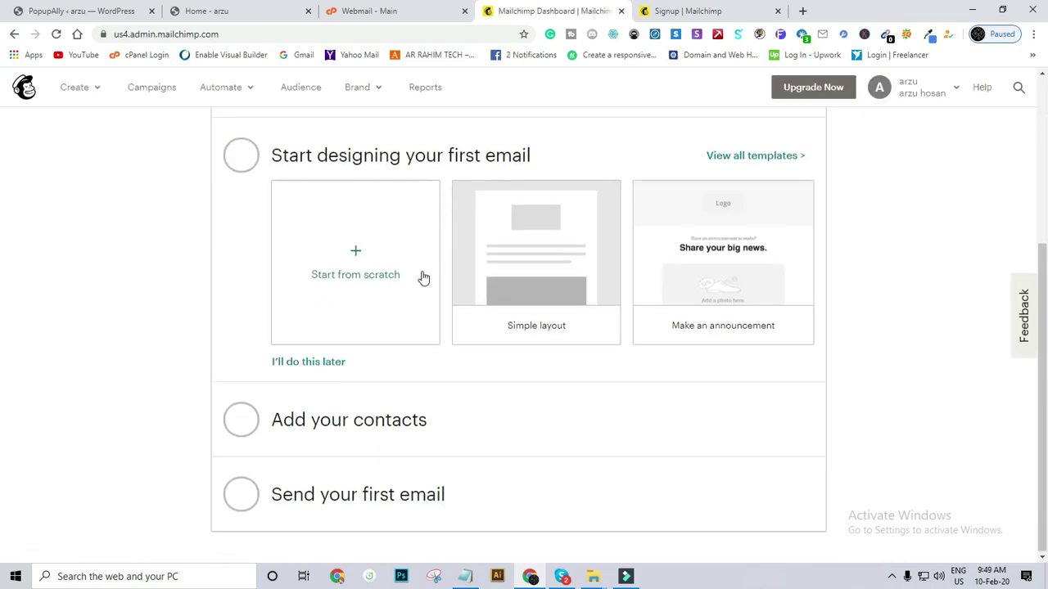
scroll(421, 276, "up", 3)
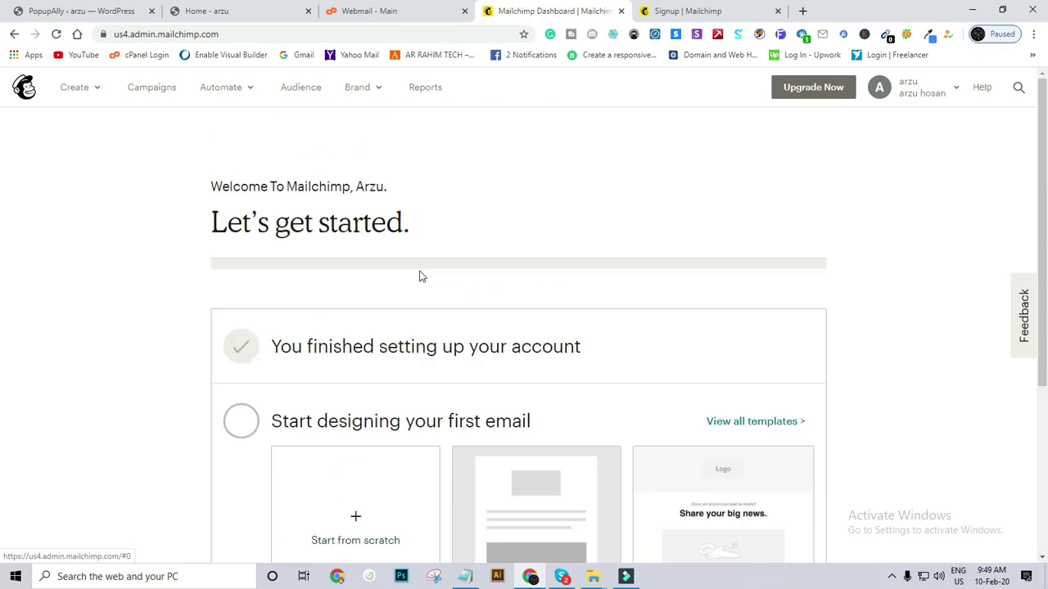
scroll(390, 265, "down", 3)
scroll(402, 264, "up", 3)
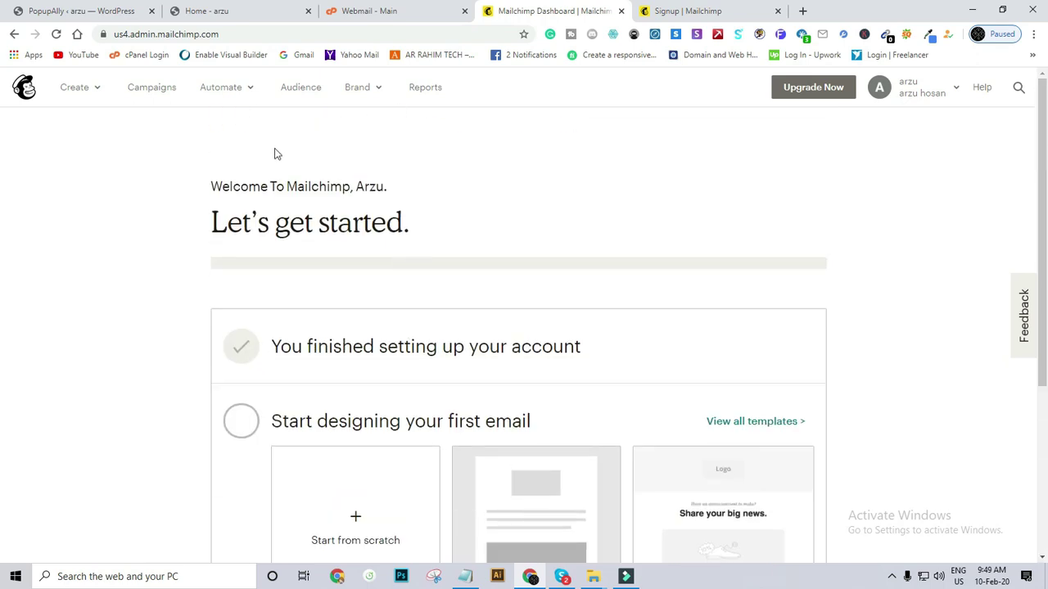
left_click(296, 91)
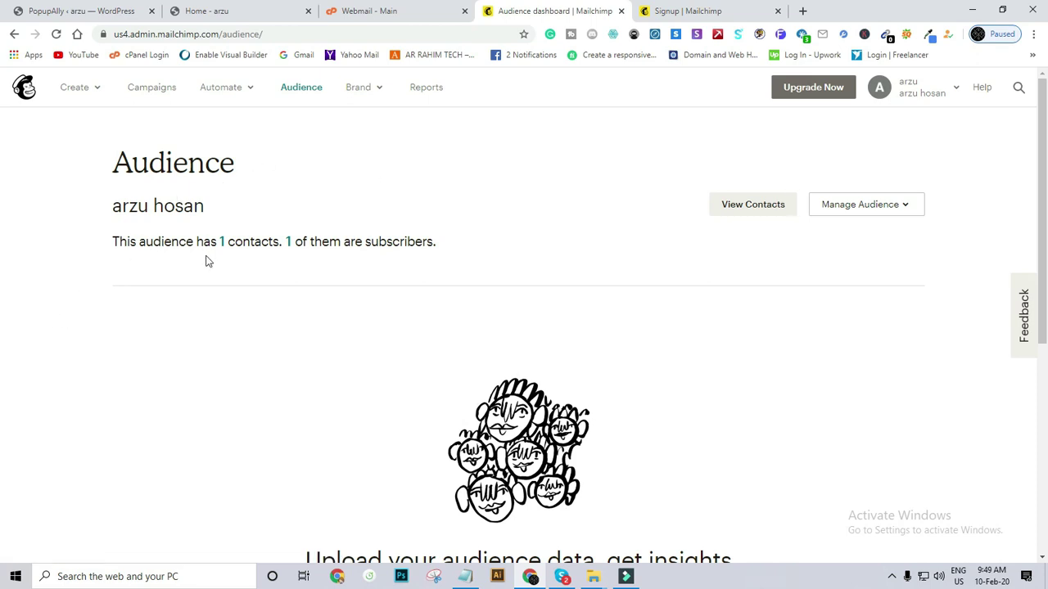
scroll(250, 232, "down", 5)
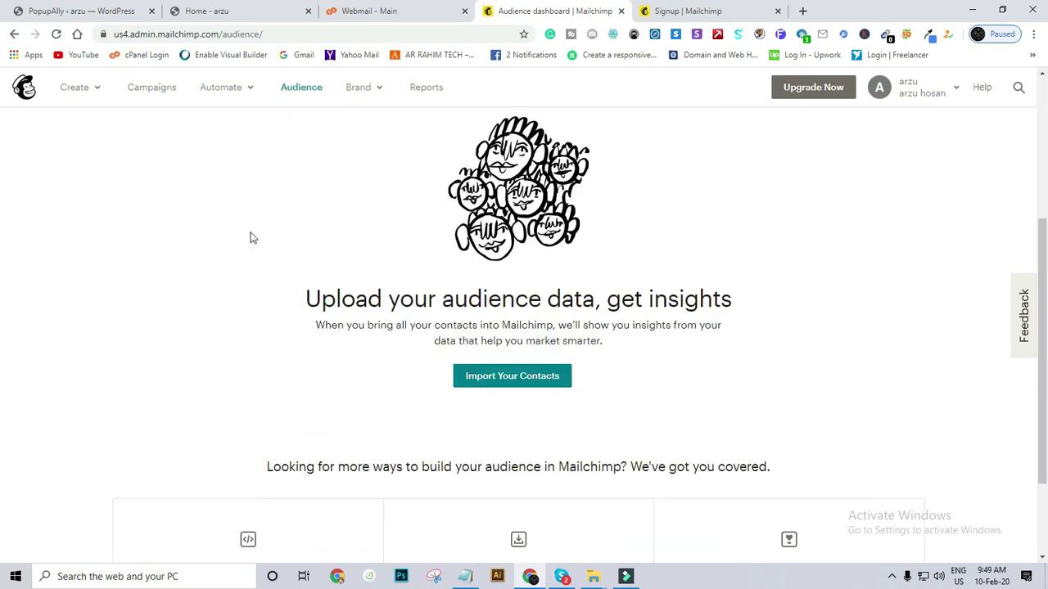
scroll(254, 237, "up", 5)
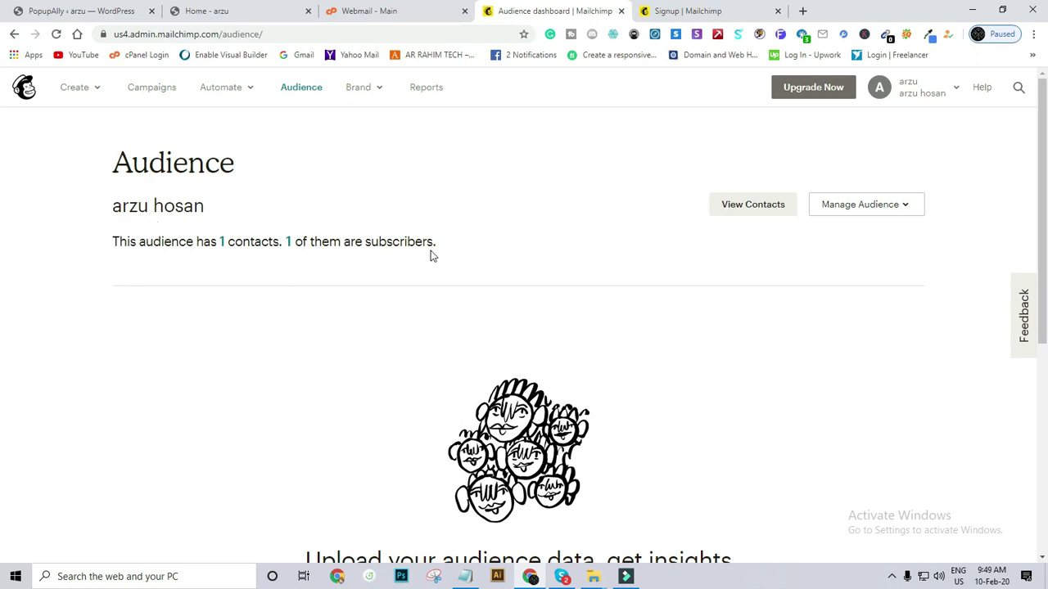
Go from the audience's signup forms to the Embedded Form Code page.
left_click(898, 207)
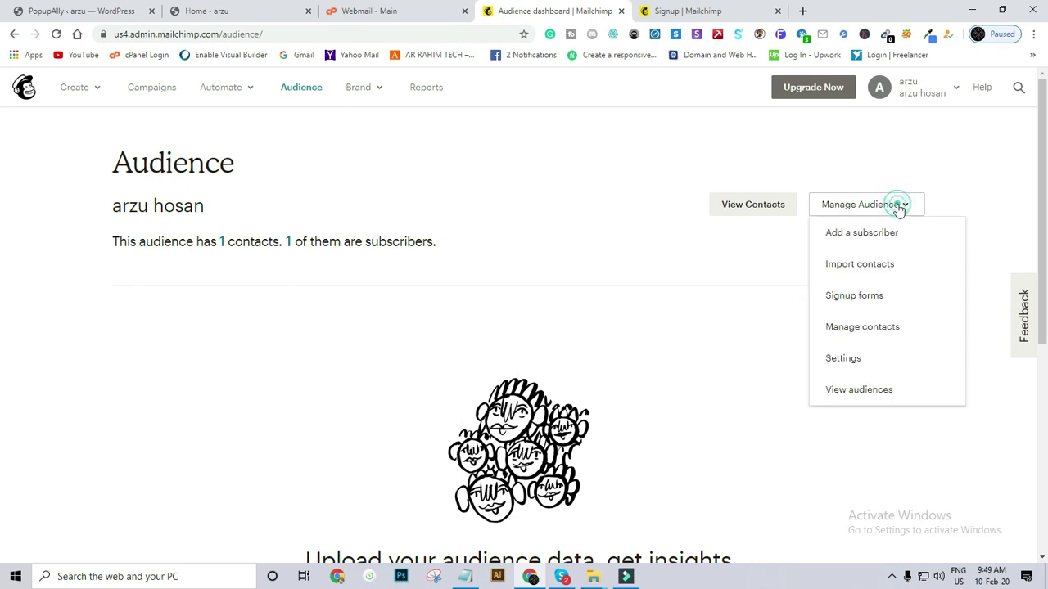
left_click(869, 297)
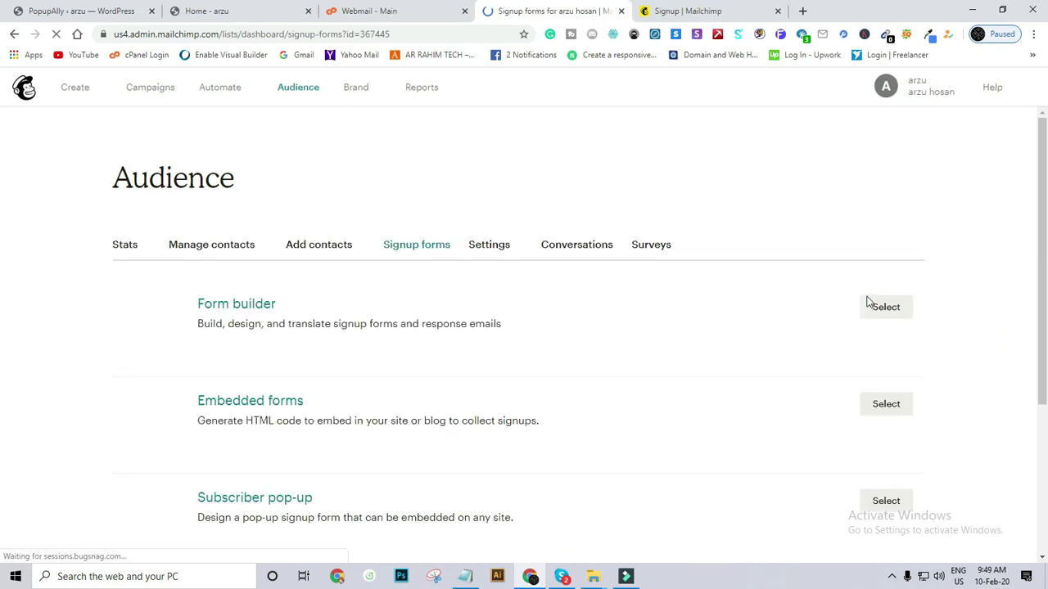
scroll(270, 376, "down", 2)
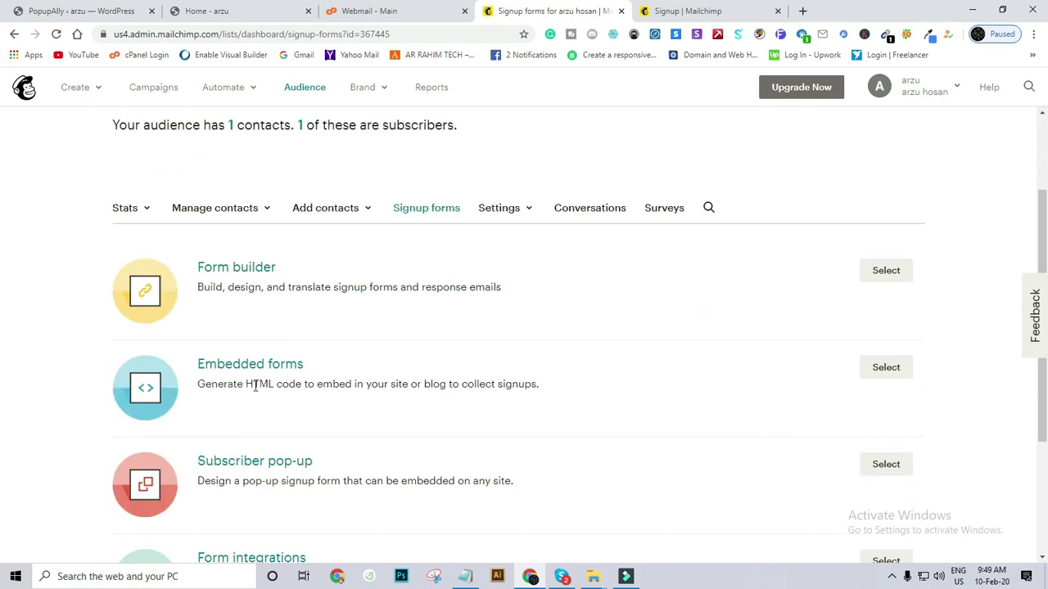
left_click(217, 370)
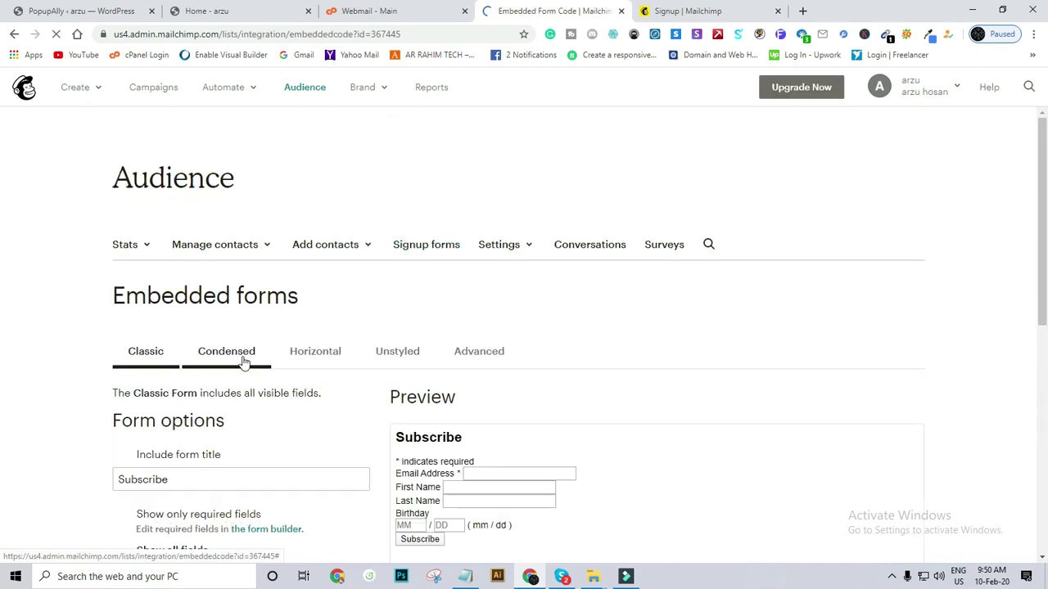
scroll(240, 363, "down", 4)
scroll(244, 360, "down", 2)
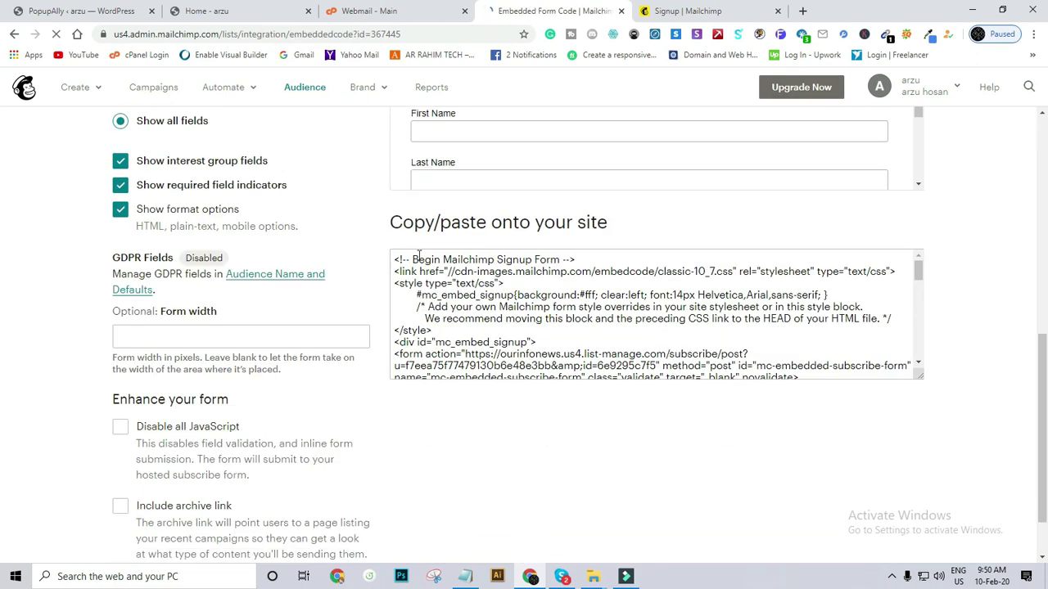
scroll(405, 278, "up", 2)
Select and copy the embed form code, closing an accidental Save As dialog.
left_click(393, 391)
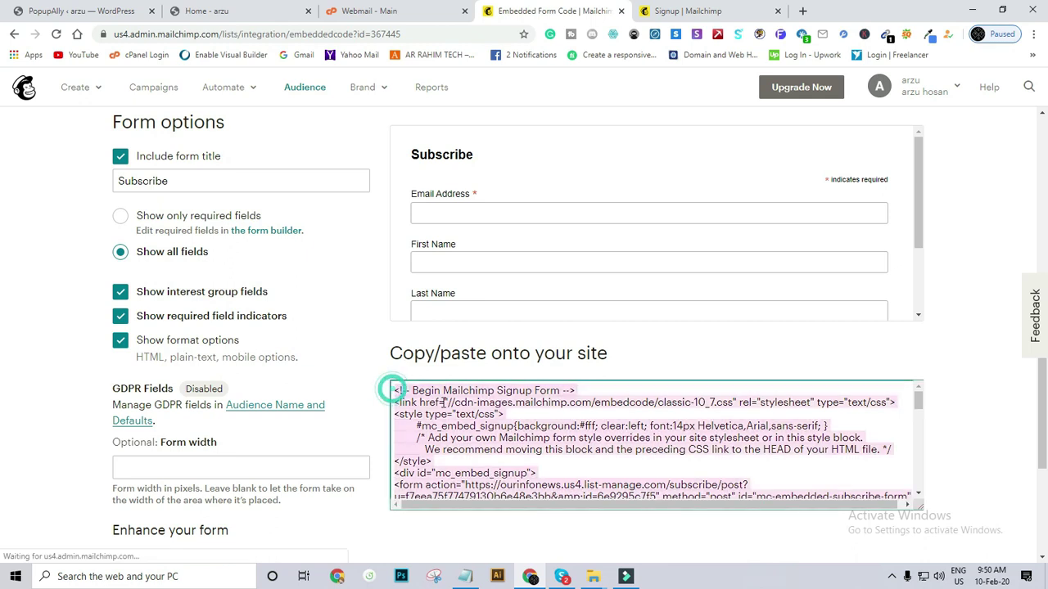
left_click(395, 391)
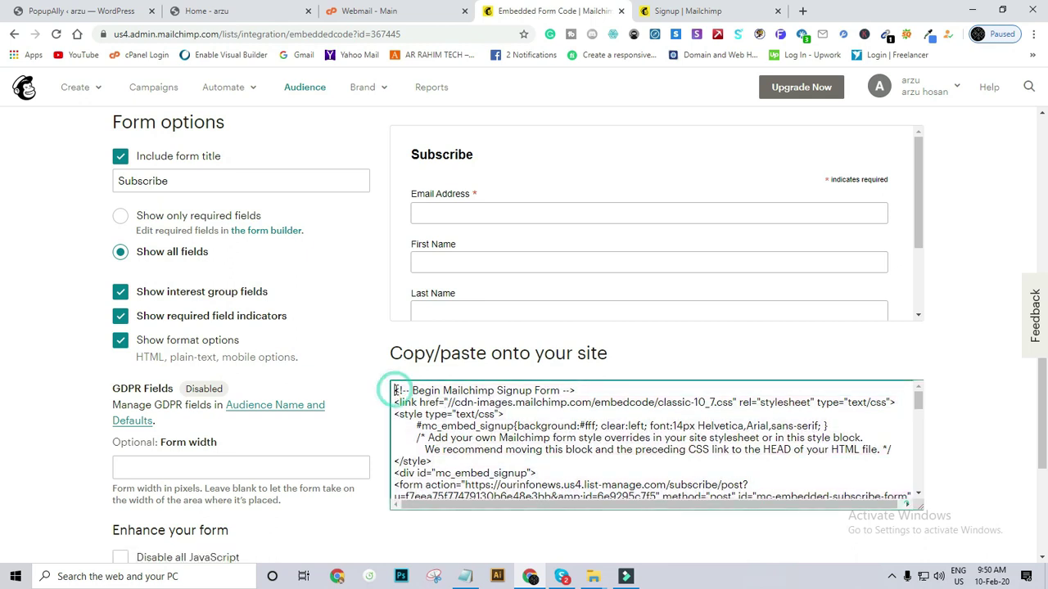
left_click(400, 383)
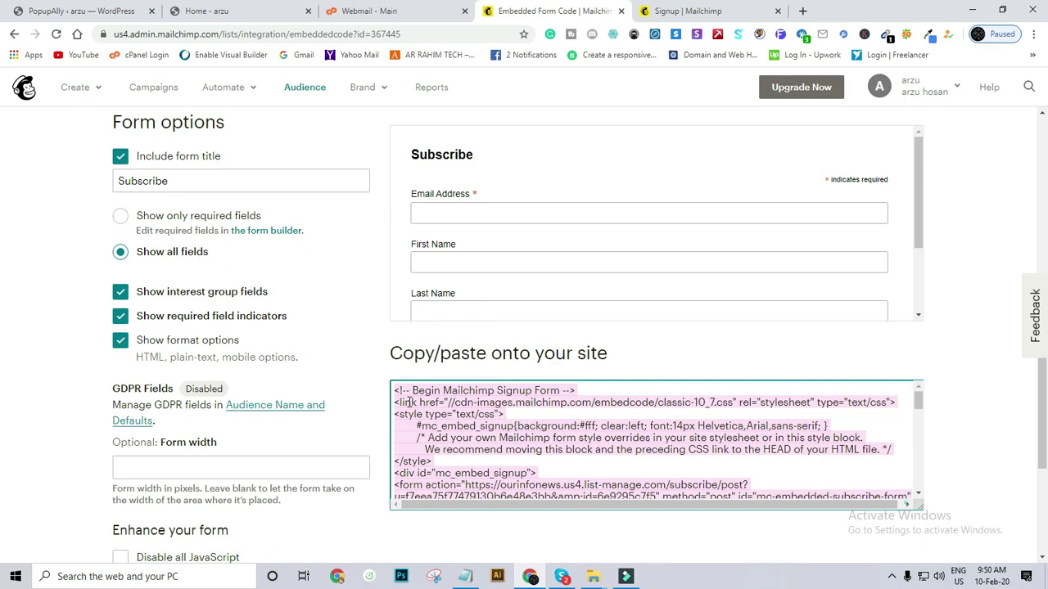
left_click(405, 399)
left_click(396, 390)
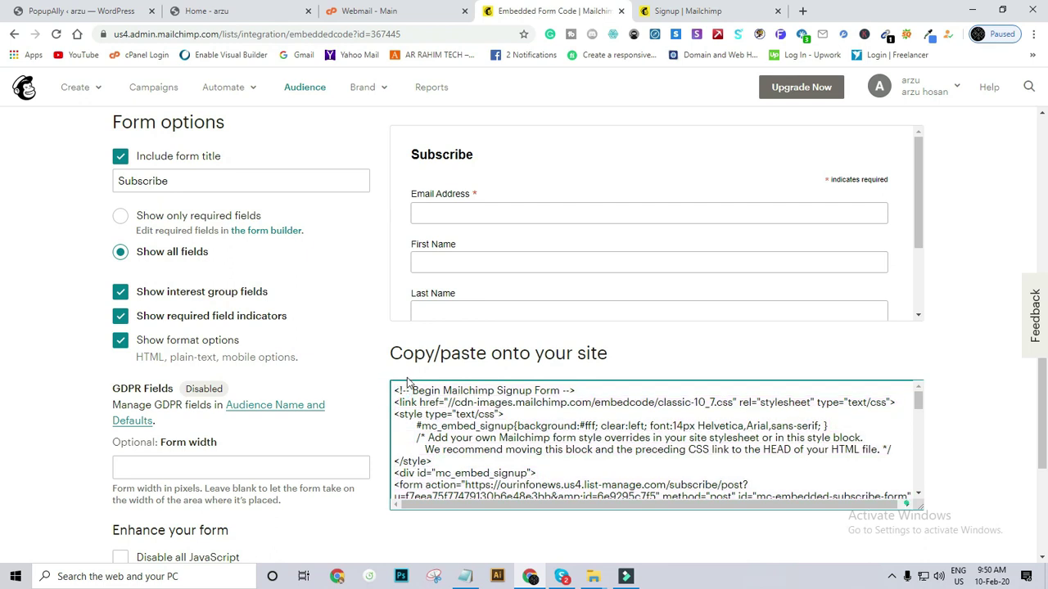
left_click(407, 382)
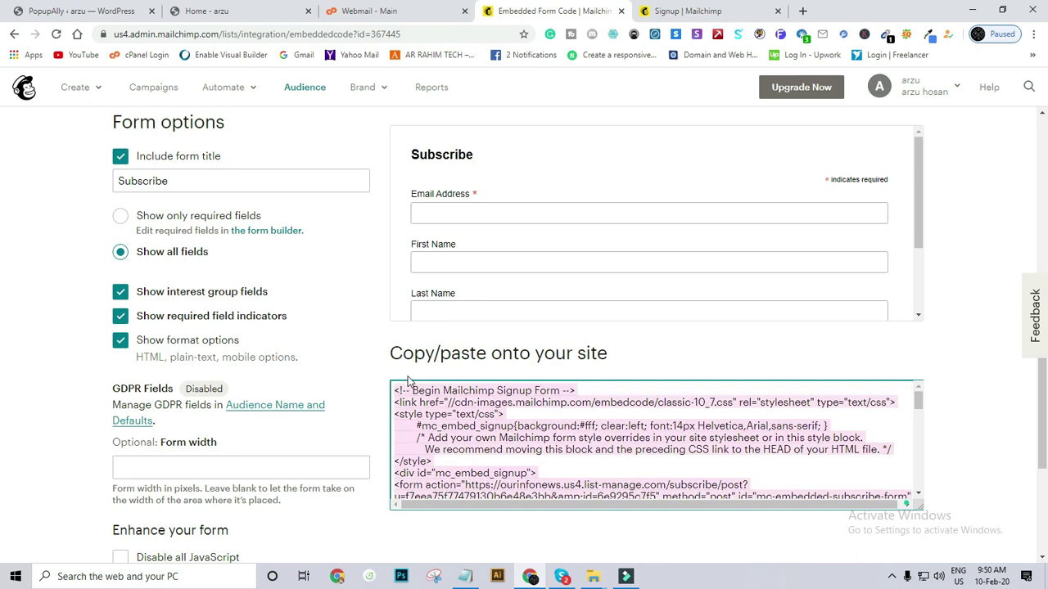
key("ctrl+s")
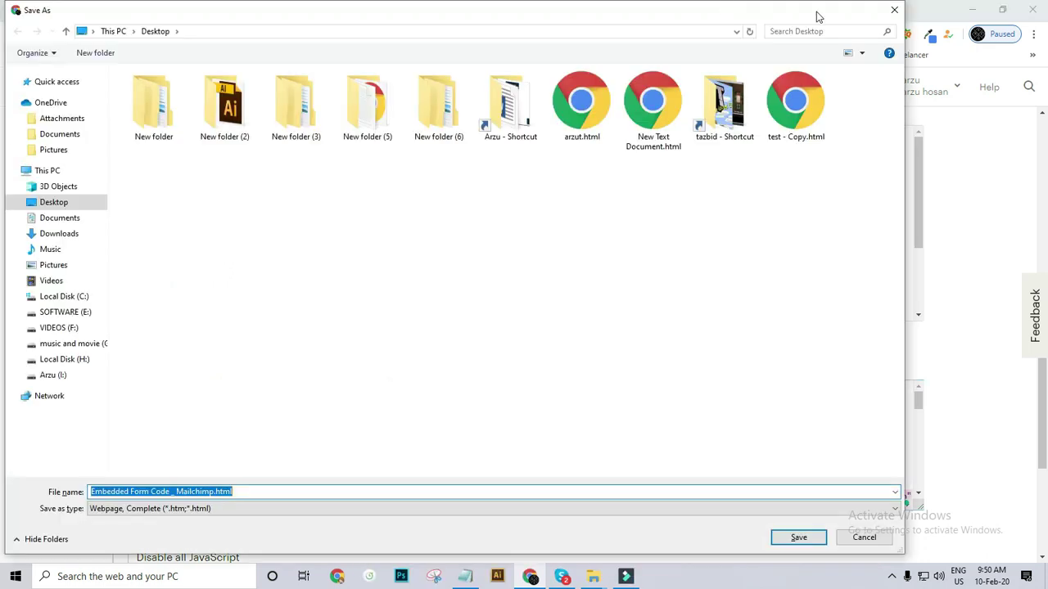
left_click(895, 11)
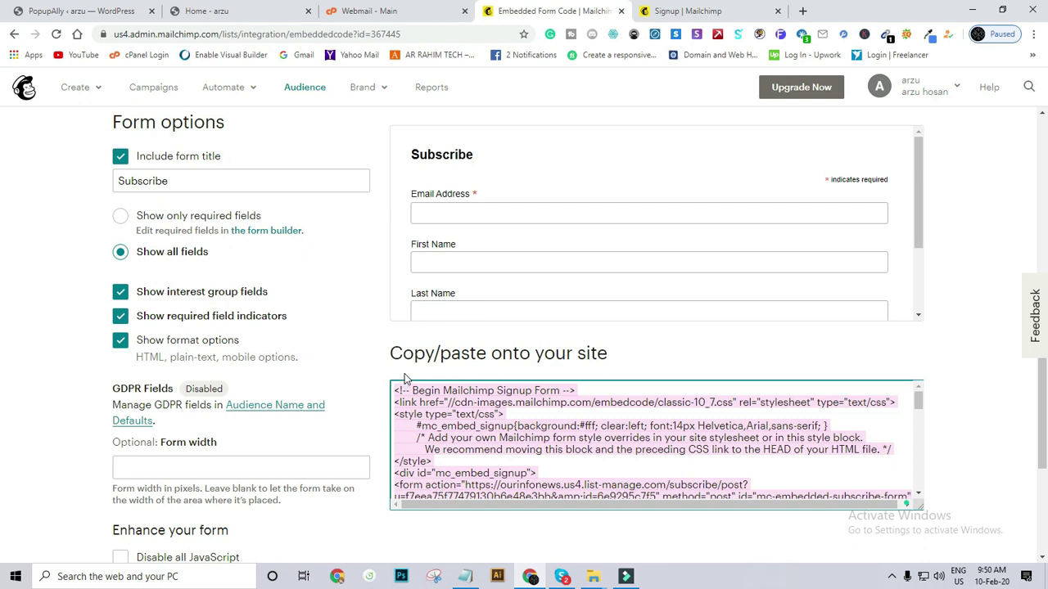
Select the entire signup form embed code in the 'Copy/paste onto your site' box and copy it.
left_click(439, 37)
left_click(443, 35)
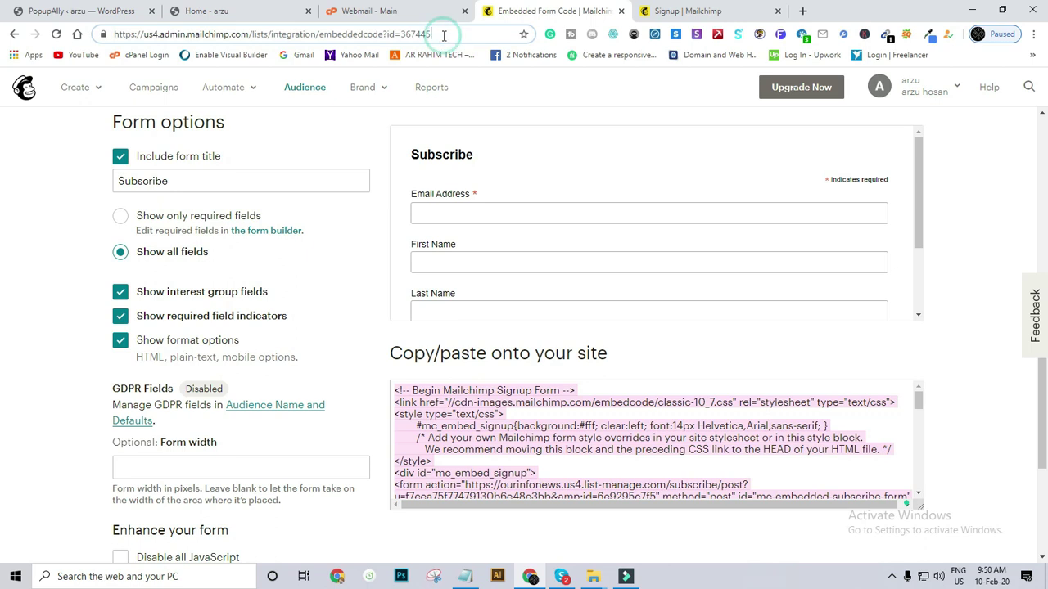
key("ctrl+s")
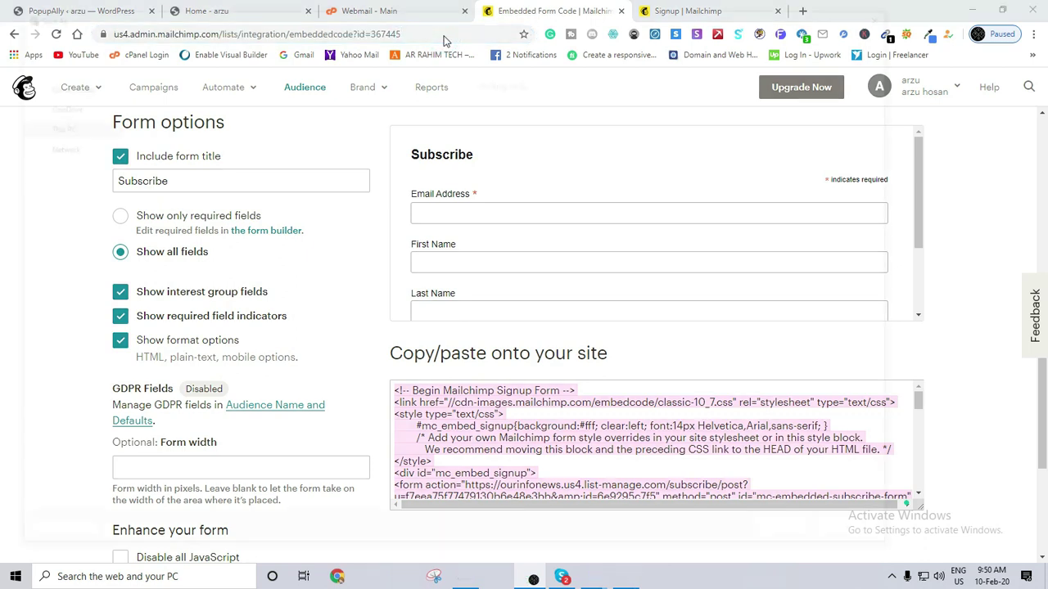
left_click(893, 10)
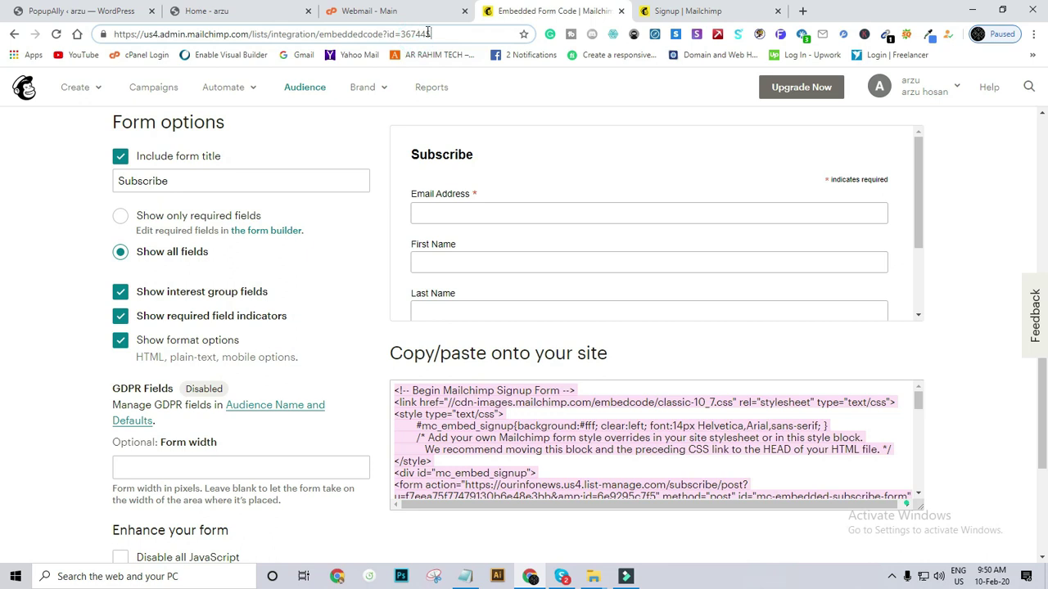
left_click(428, 33)
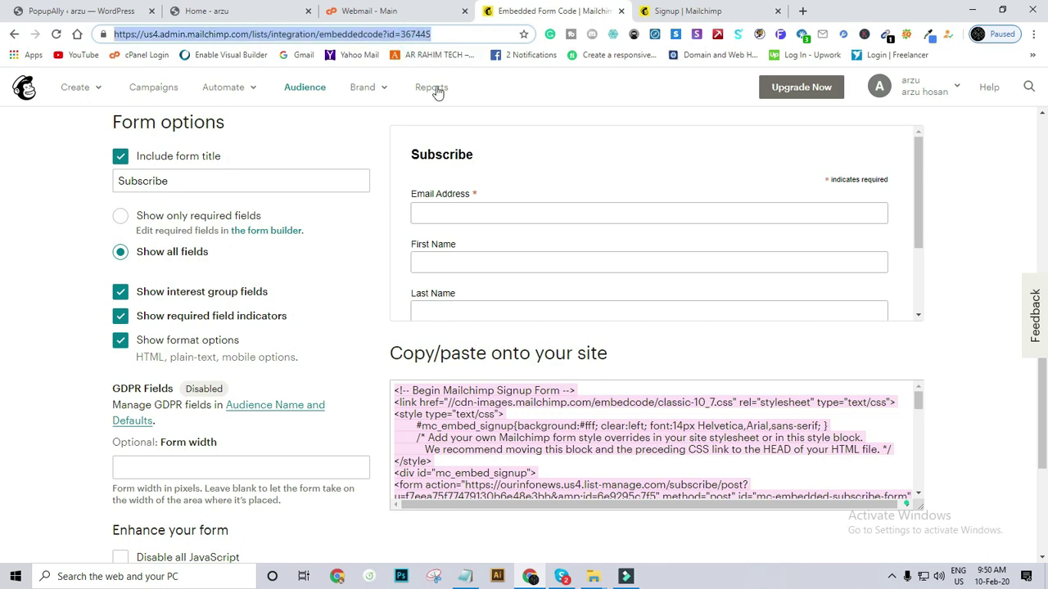
left_click(396, 391)
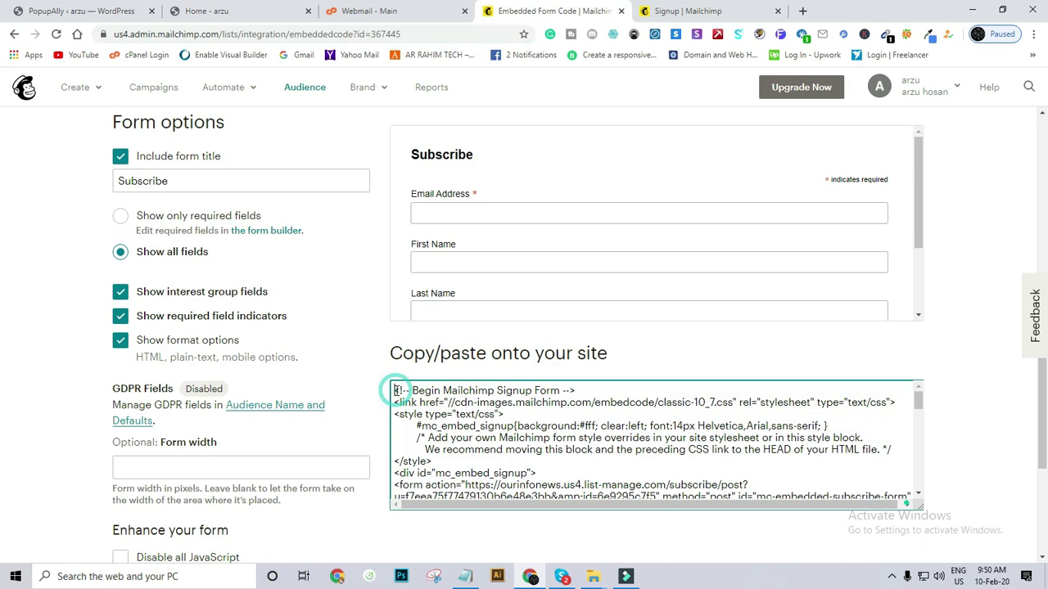
key("ctrl+a")
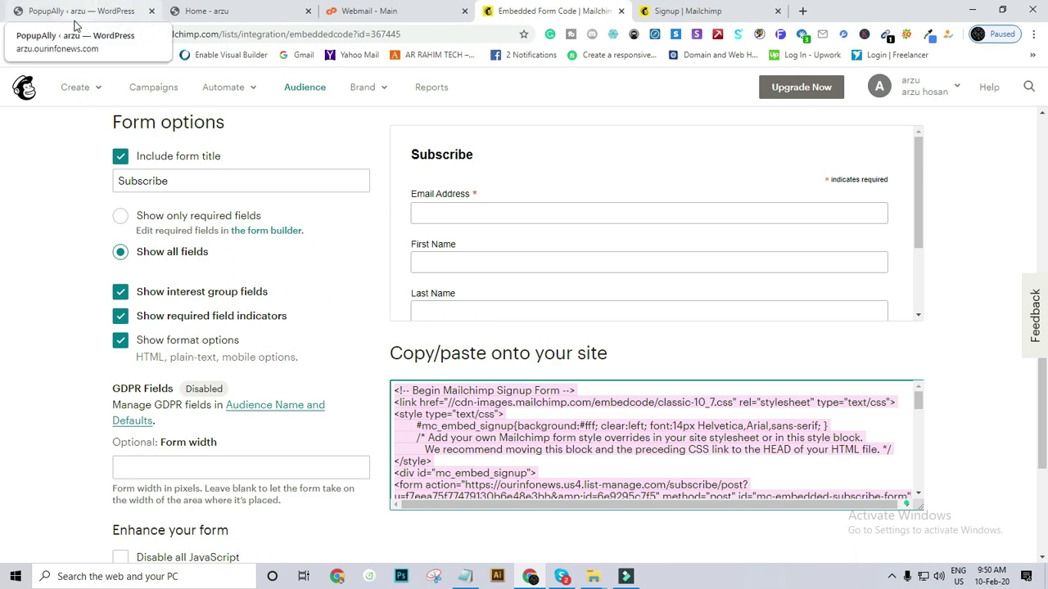
left_click(73, 22)
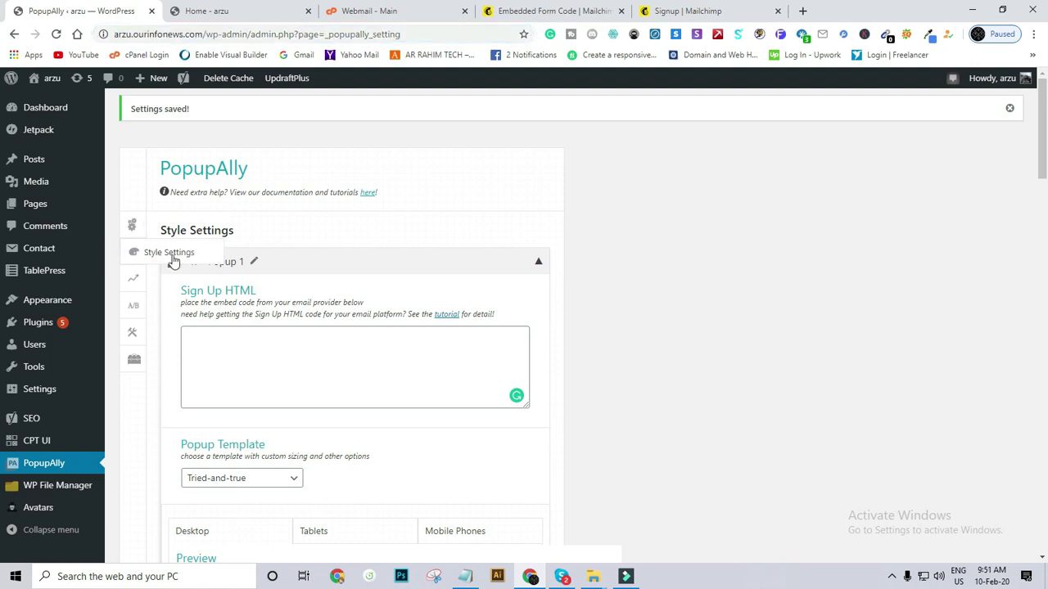
Paste the Mailchimp embed code into Popup 1's Sign Up HTML box, detecting FNAME and EMAIL fields.
scroll(180, 258, "down", 3)
left_click(210, 198)
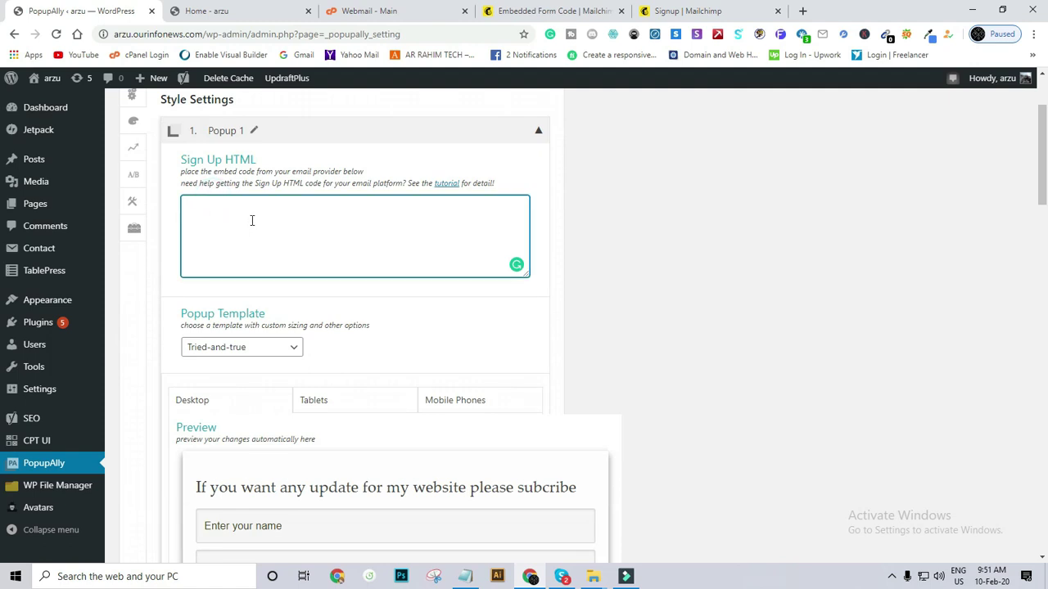
key("ctrl+v")
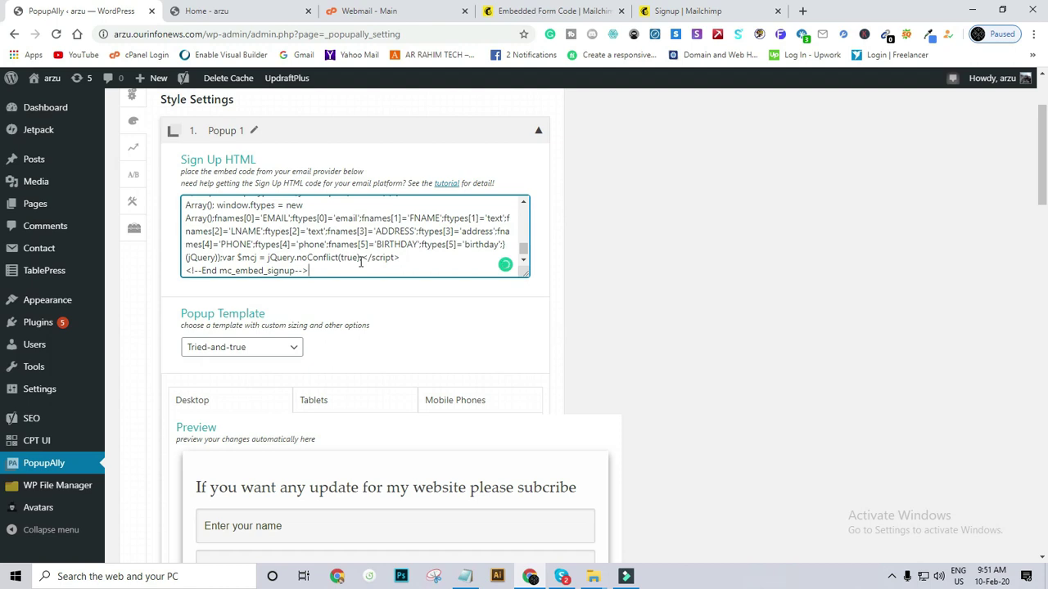
scroll(361, 299, "down", 3)
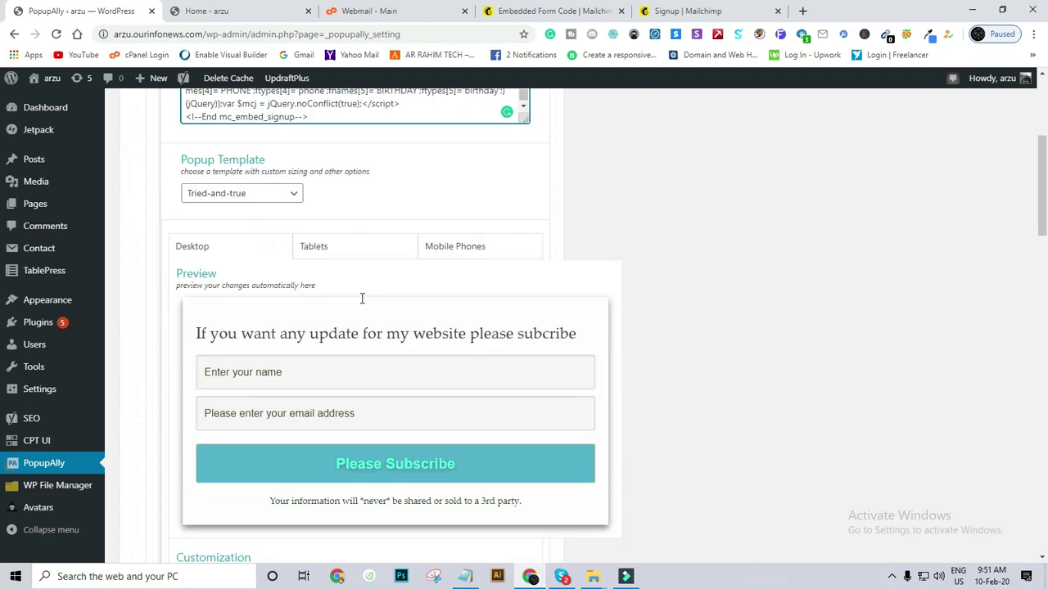
scroll(363, 304, "up", 3)
scroll(363, 304, "up", 1)
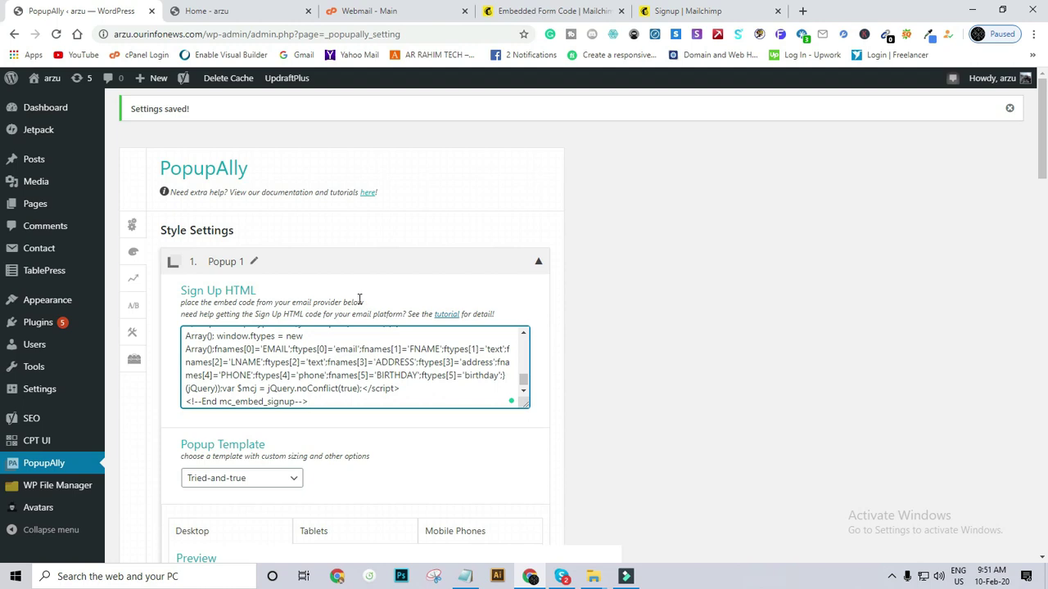
scroll(357, 304, "down", 3)
scroll(279, 306, "up", 1)
left_click(286, 282)
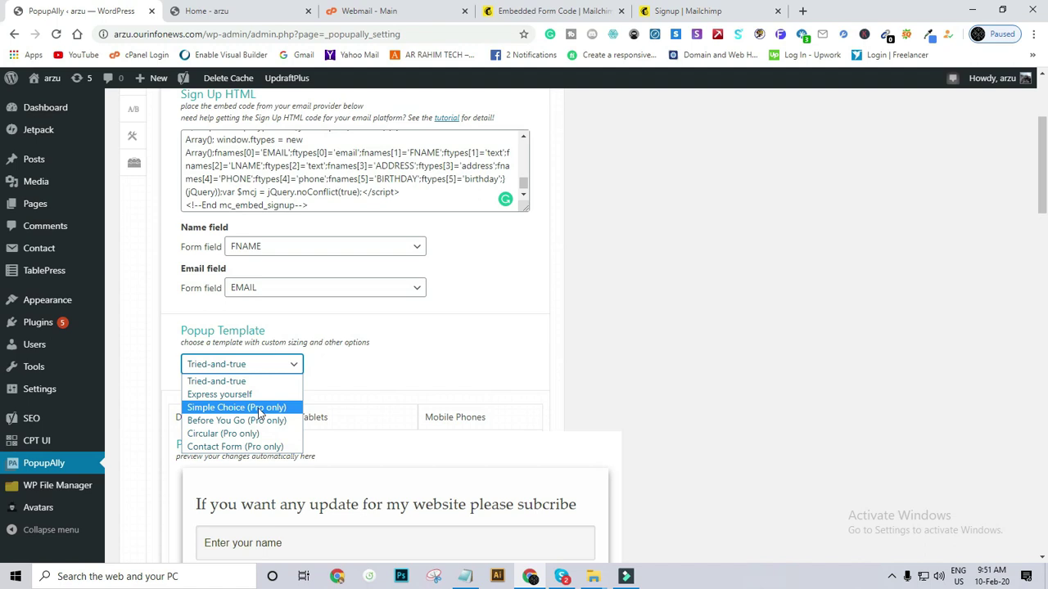
left_click(234, 382)
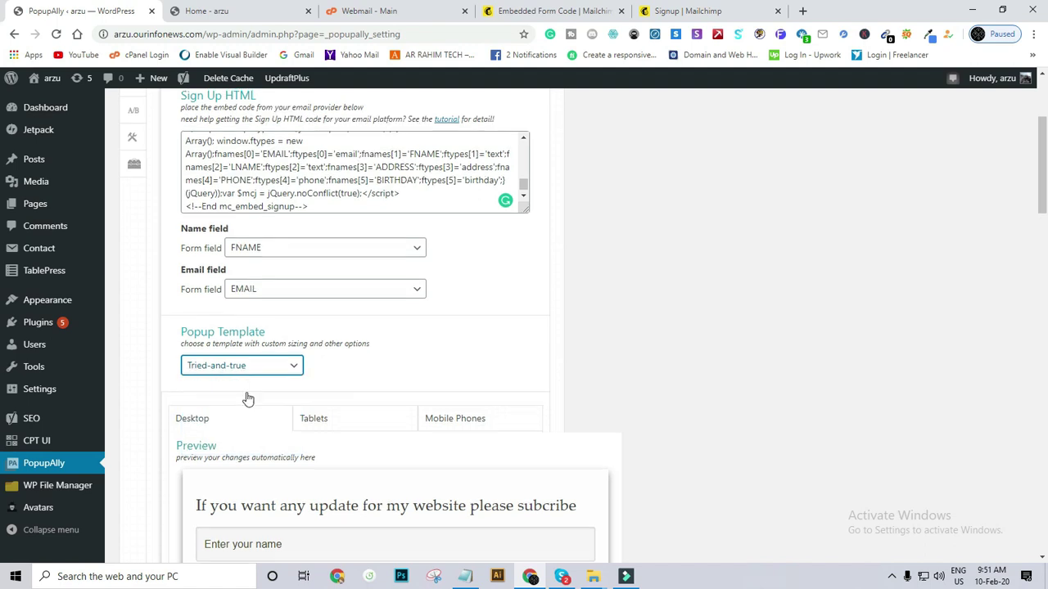
scroll(246, 398, "down", 3)
scroll(253, 397, "up", 2)
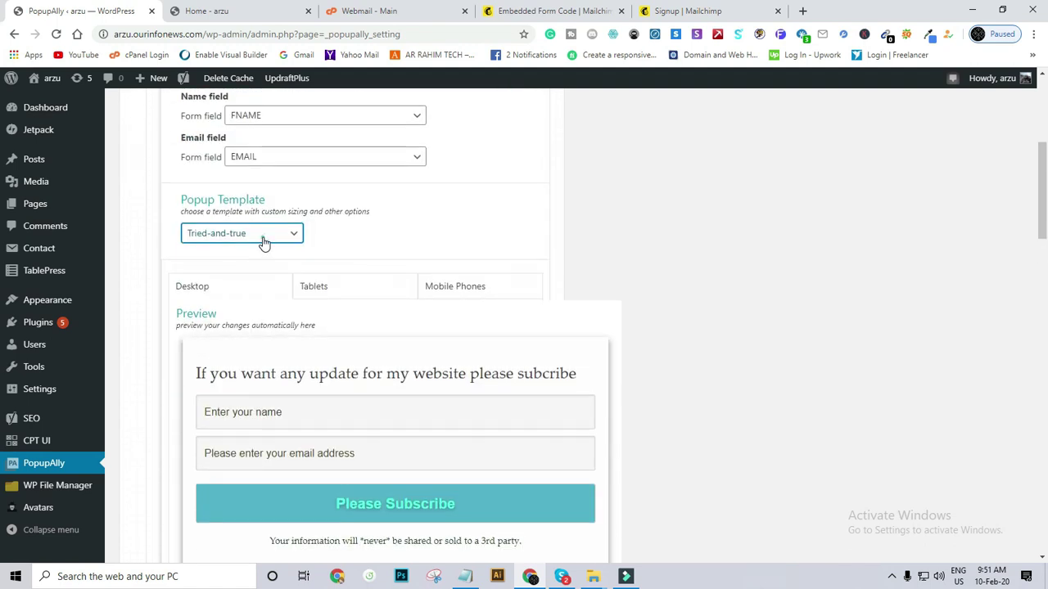
left_click(260, 236)
left_click(250, 264)
scroll(274, 327, "down", 3)
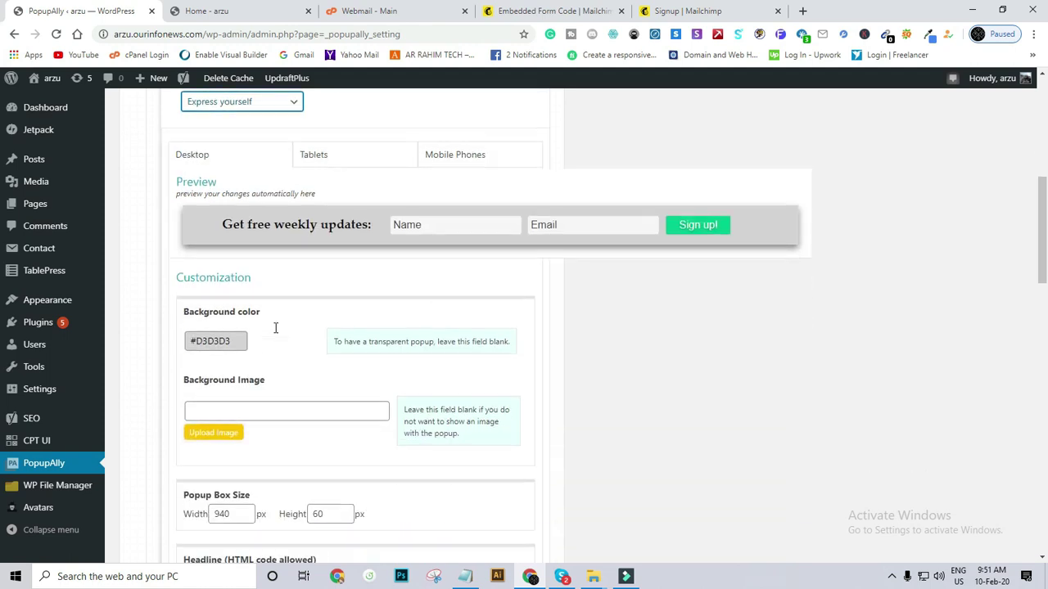
scroll(357, 215, "up", 2)
scroll(319, 218, "up", 1)
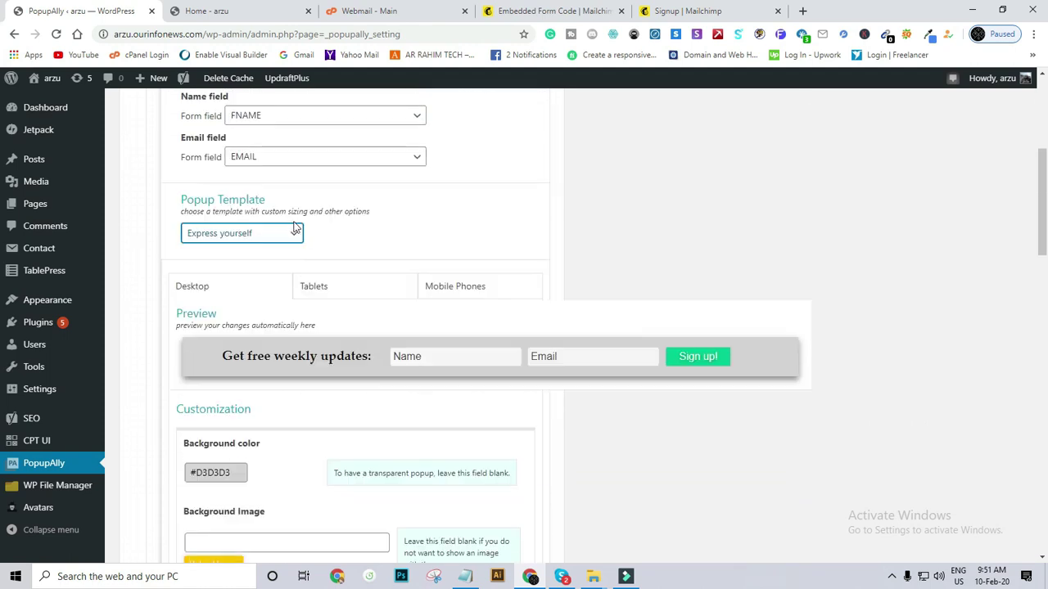
left_click(275, 235)
left_click(271, 275)
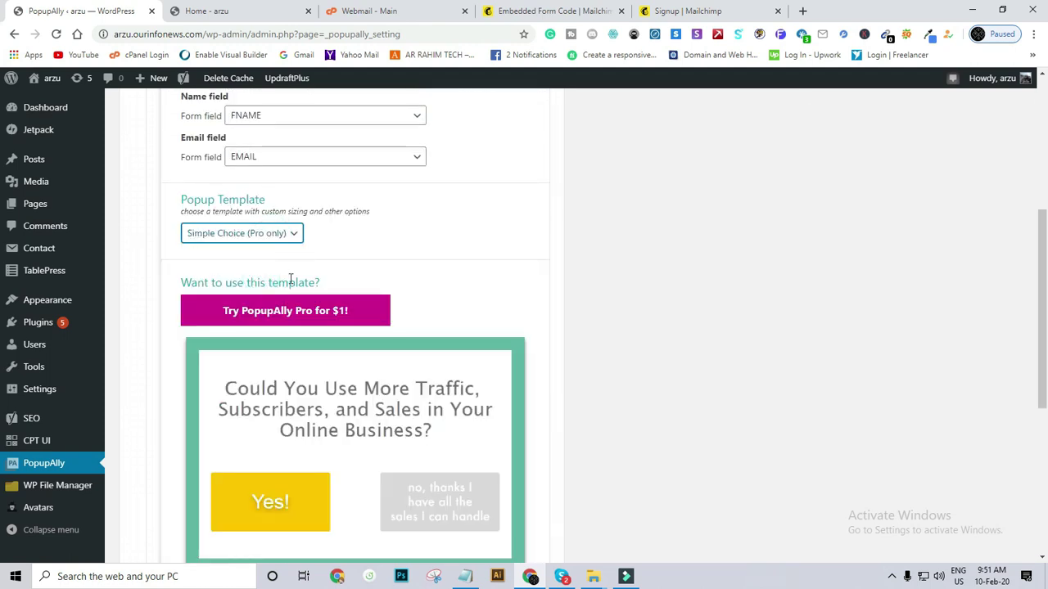
scroll(292, 282, "down", 3)
scroll(293, 289, "up", 4)
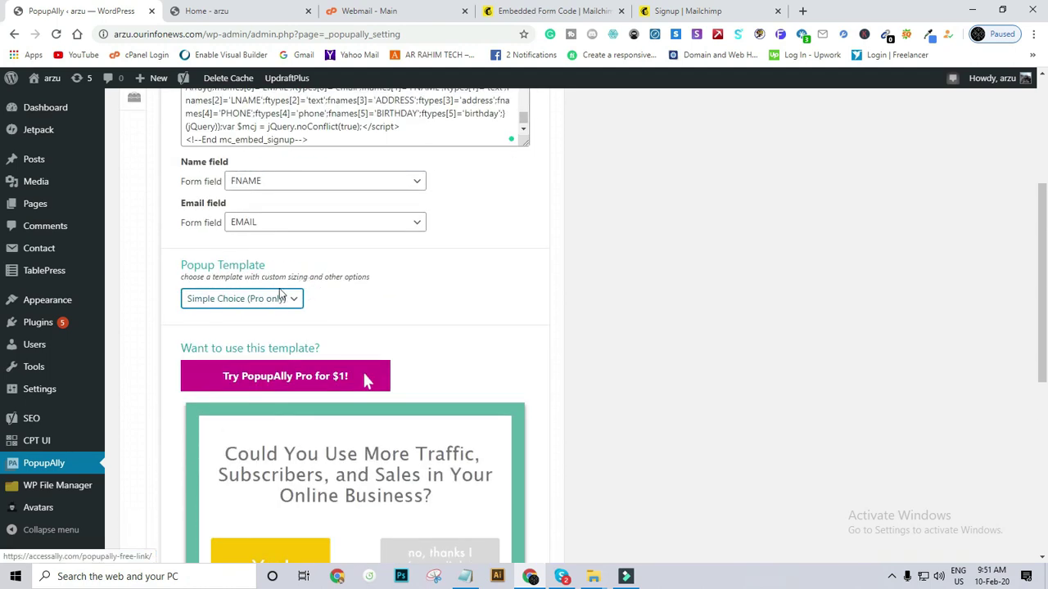
left_click(273, 299)
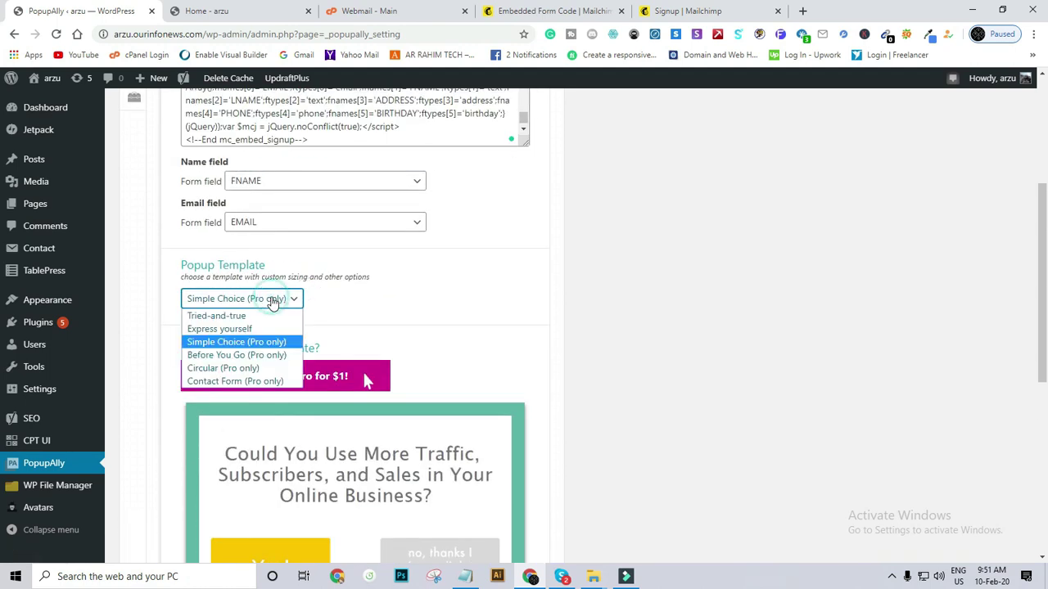
left_click(259, 365)
scroll(258, 360, "down", 3)
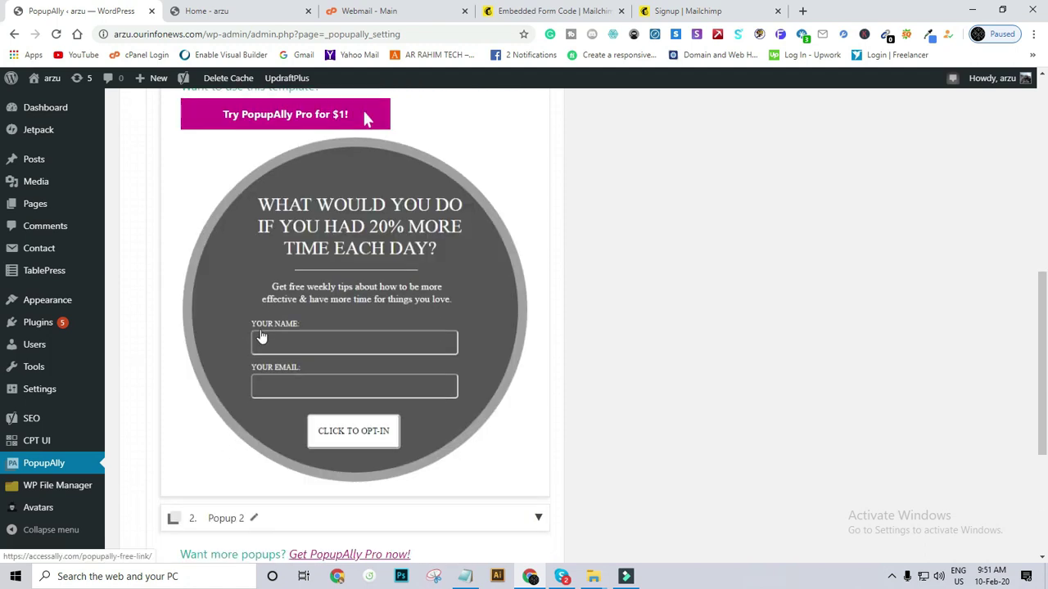
scroll(262, 339, "up", 3)
left_click(251, 299)
left_click(229, 316)
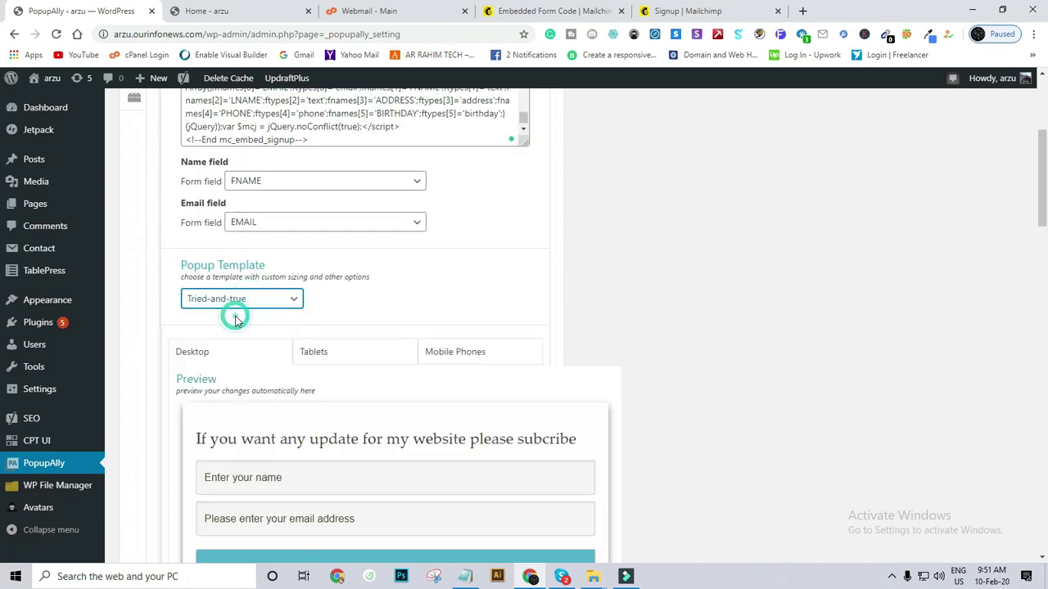
scroll(261, 308, "down", 3)
scroll(267, 303, "up", 5)
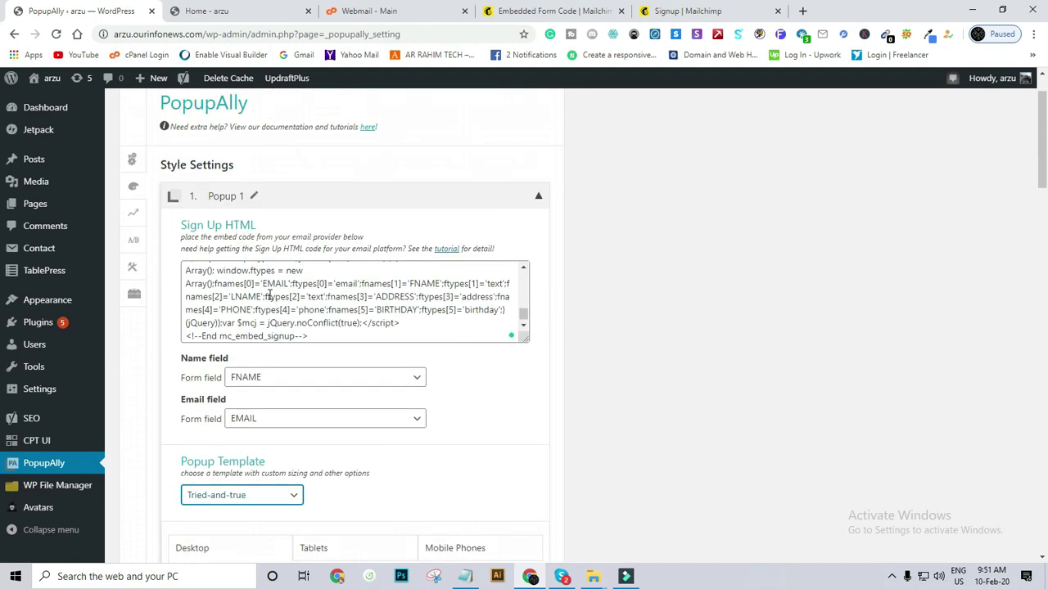
Keep FNAME as the form field mapped to the name input.
scroll(269, 323, "up", 6)
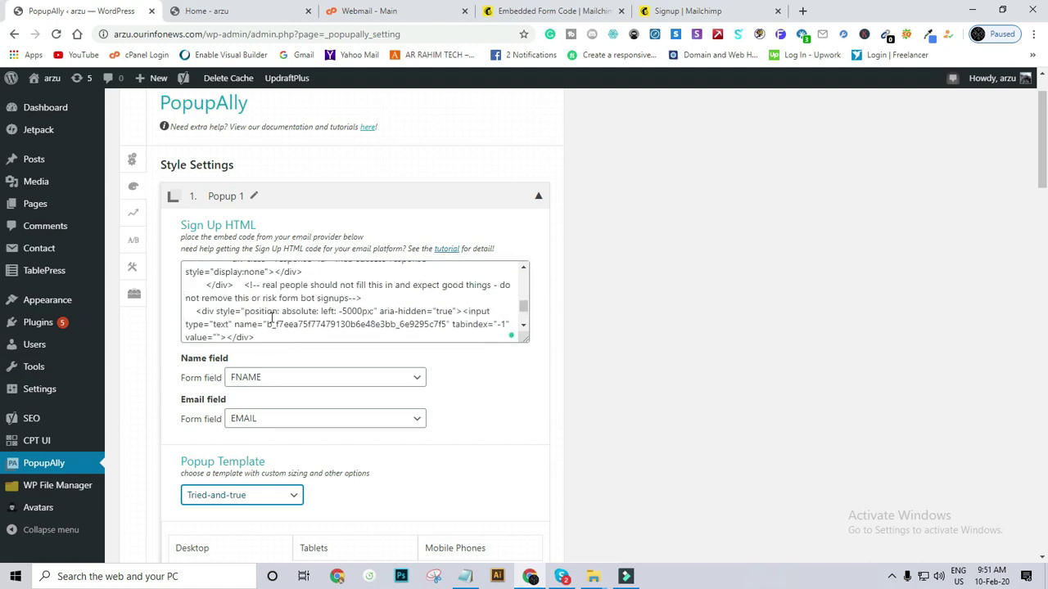
scroll(276, 315, "up", 3)
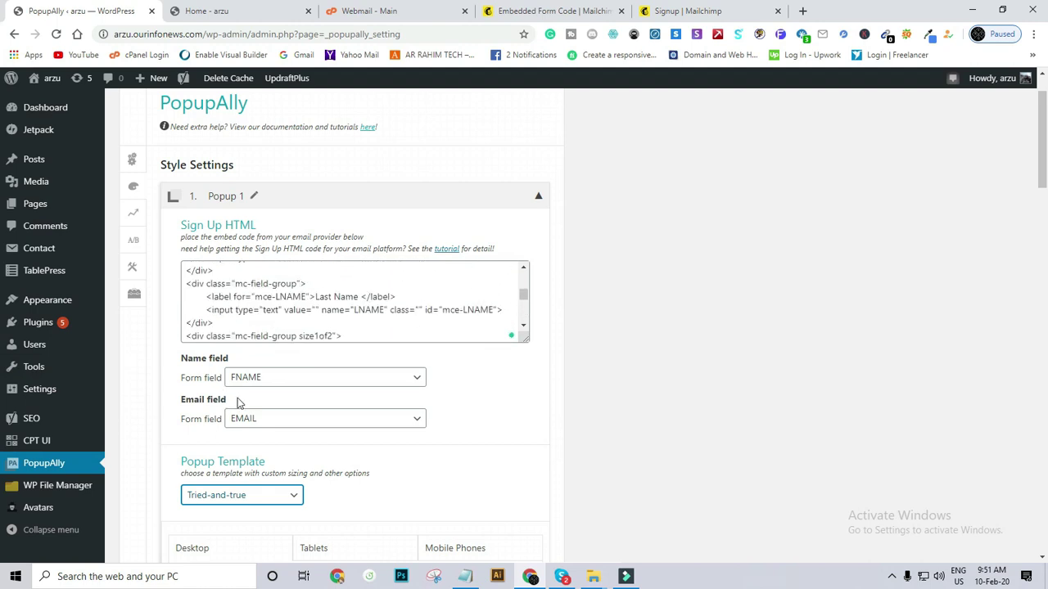
left_click(257, 377)
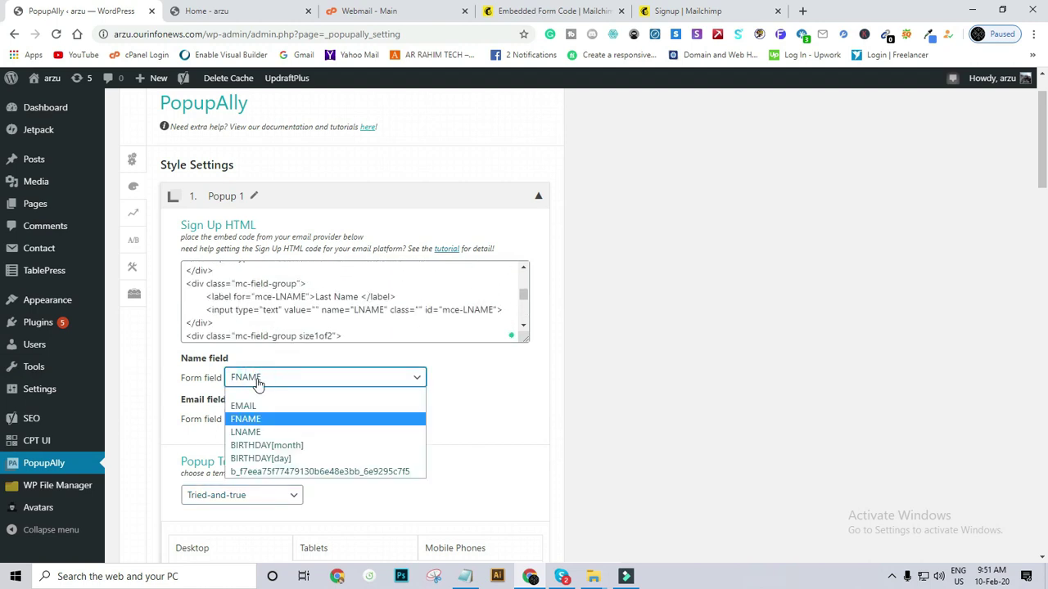
left_click(258, 381)
scroll(261, 373, "down", 8)
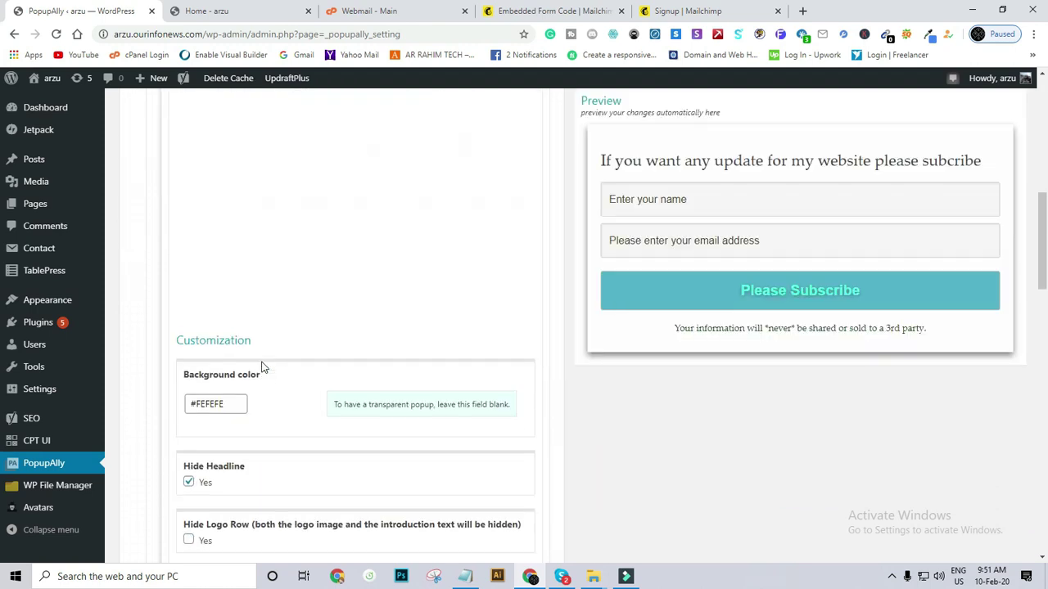
scroll(292, 332, "up", 2)
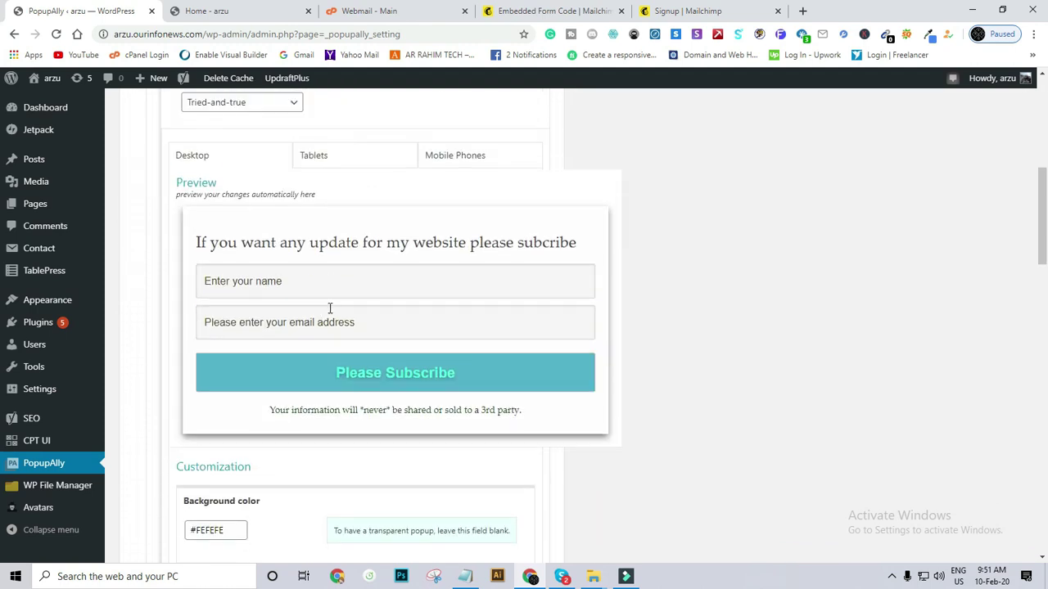
Review the Mailchimp embedded form code page, then go back to the PopupAlly settings.
left_click(671, 11)
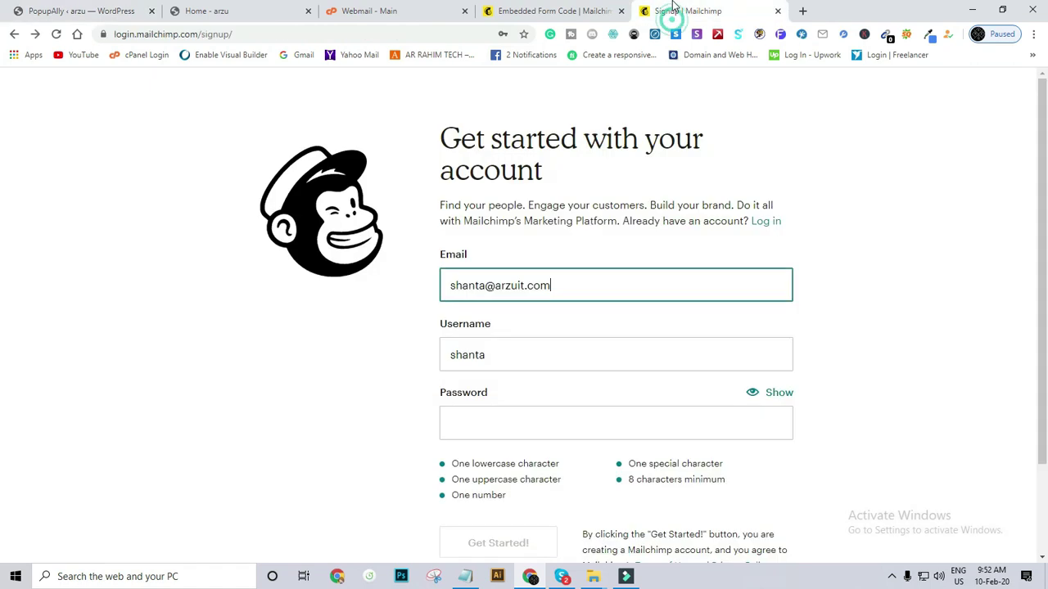
left_click(615, 8)
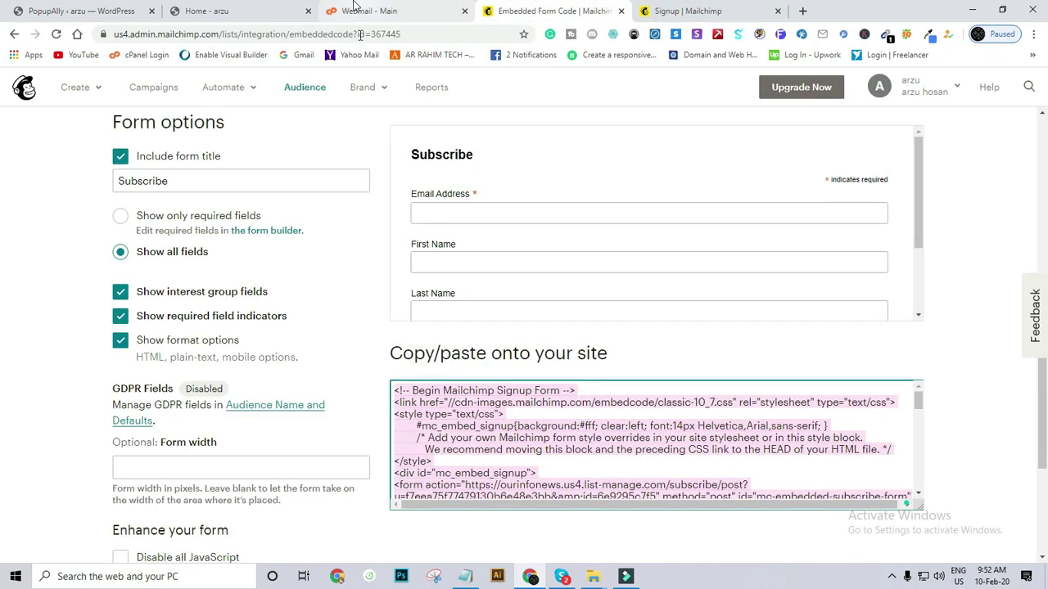
scroll(332, 237, "down", 3)
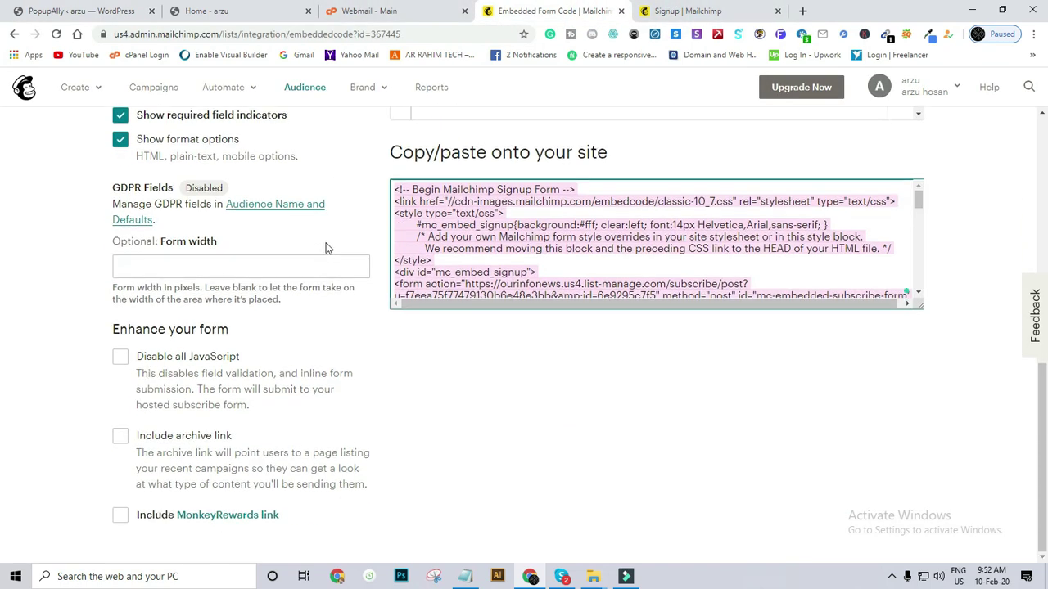
scroll(327, 242, "up", 4)
scroll(328, 237, "up", 3)
left_click(74, 11)
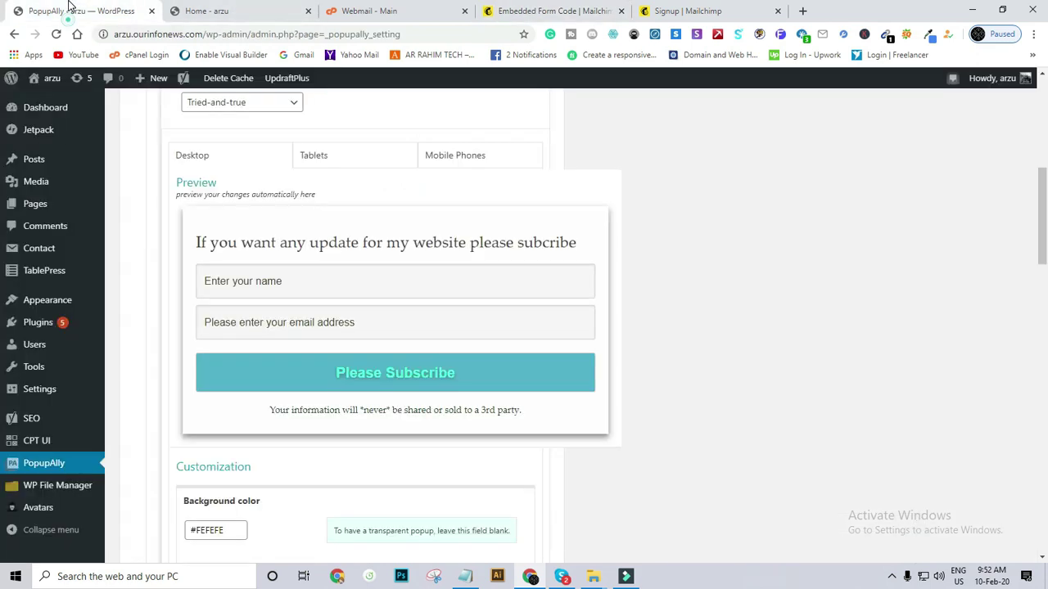
Untick Hide Logo Image and Hide Headline so both appear in the popup.
scroll(370, 322, "up", 3)
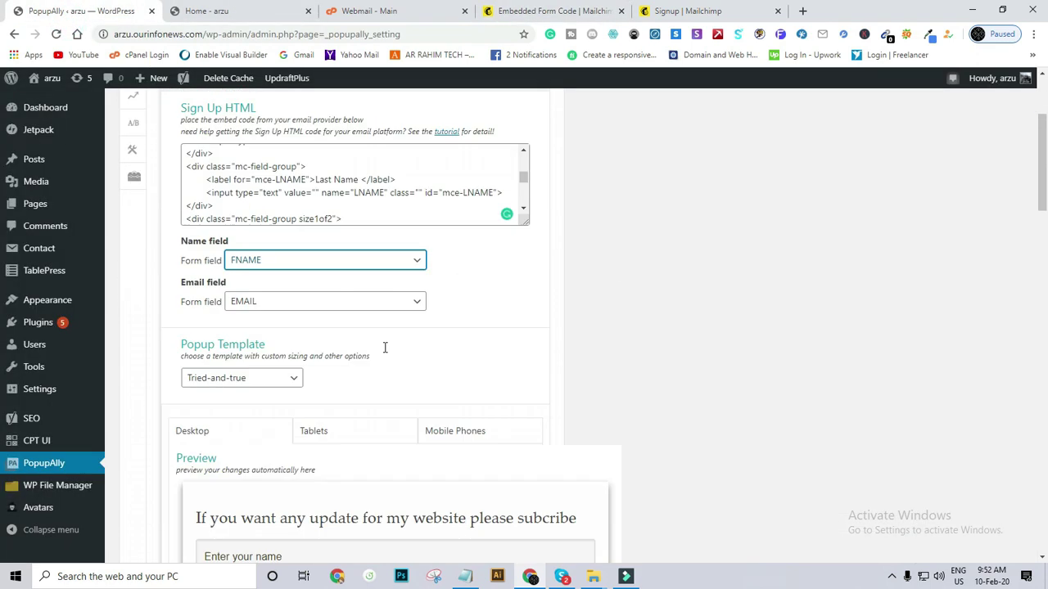
scroll(386, 350, "down", 5)
scroll(386, 354, "down", 2)
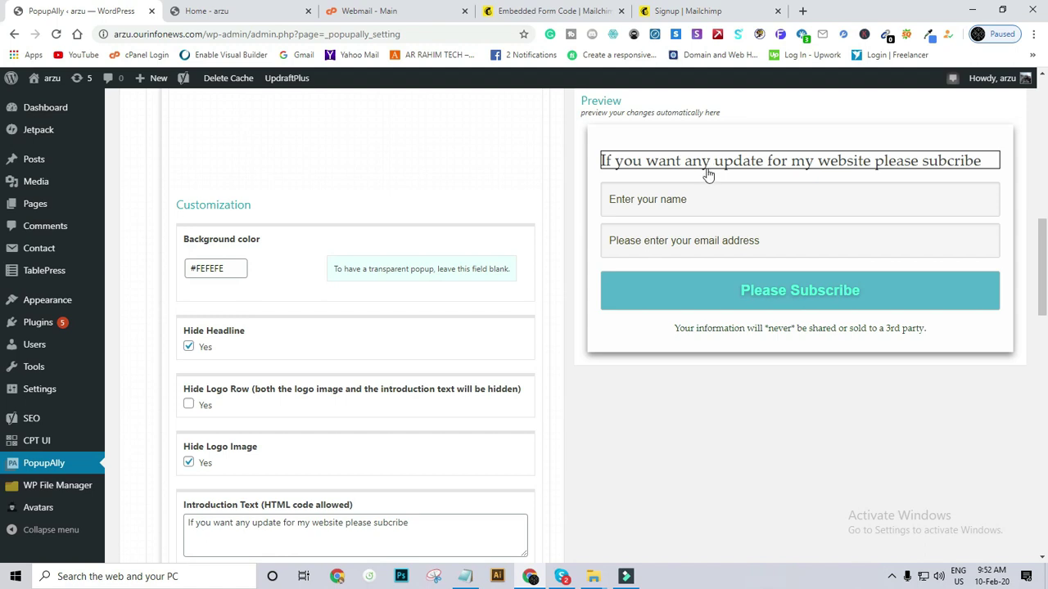
scroll(696, 161, "up", 1)
left_click(685, 159)
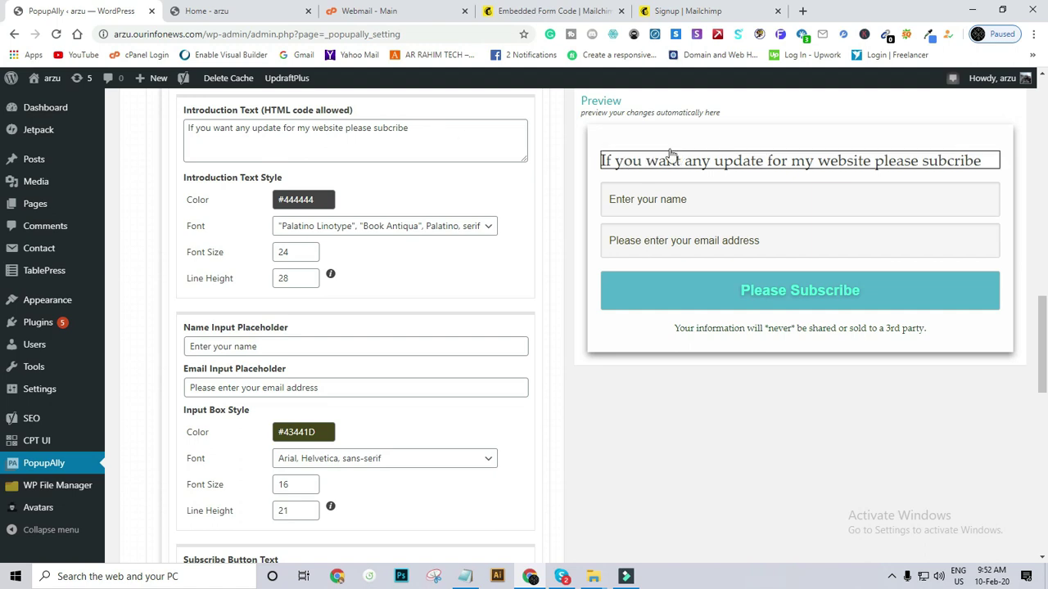
scroll(406, 169, "up", 1)
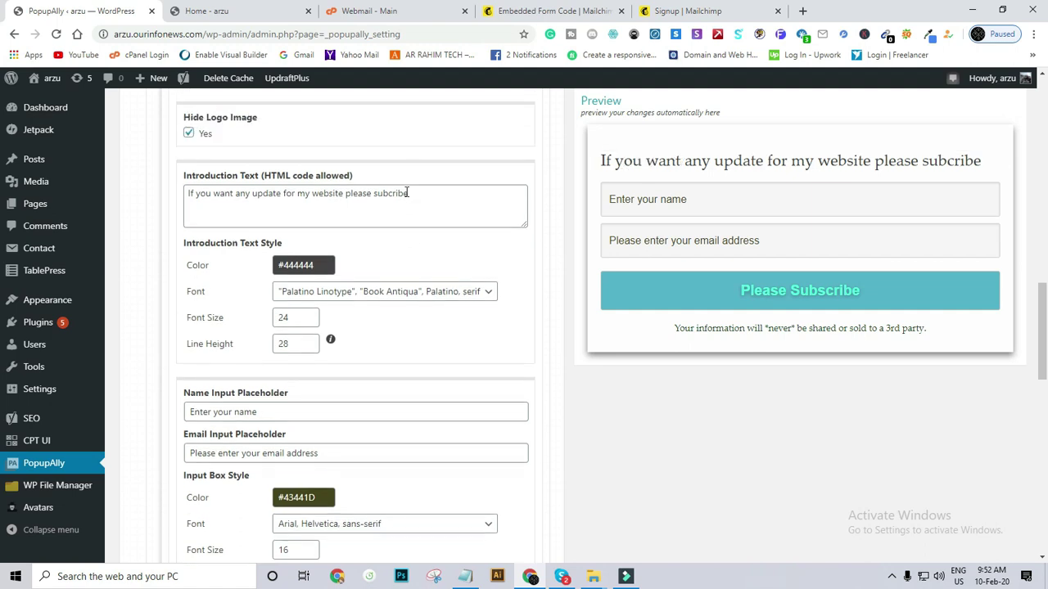
left_click(188, 134)
left_click(188, 134)
scroll(189, 138, "up", 1)
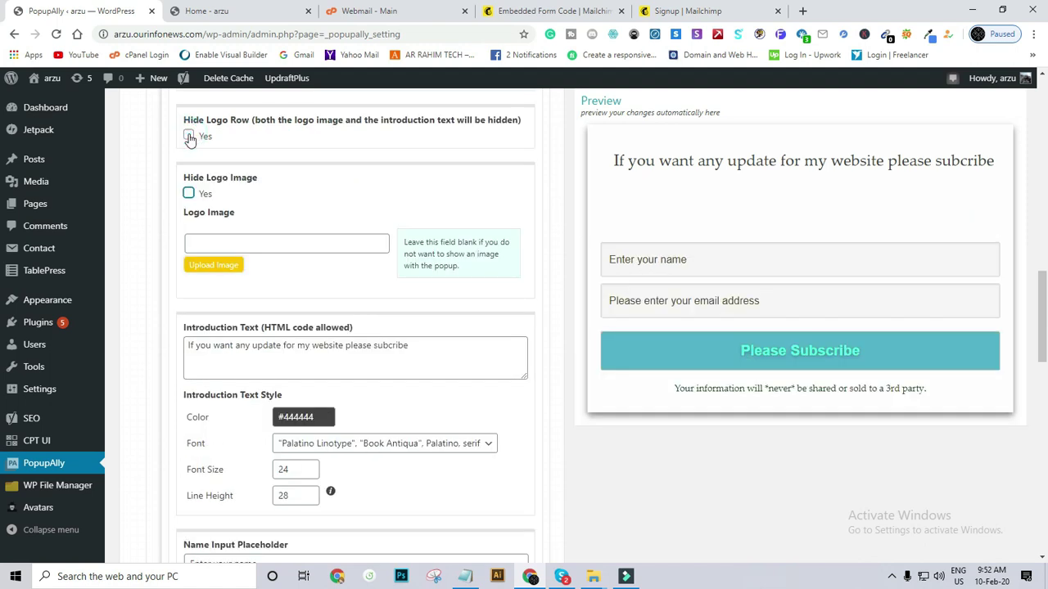
left_click(188, 193)
scroll(184, 164, "down", 1)
left_click(189, 133)
scroll(196, 180, "up", 4)
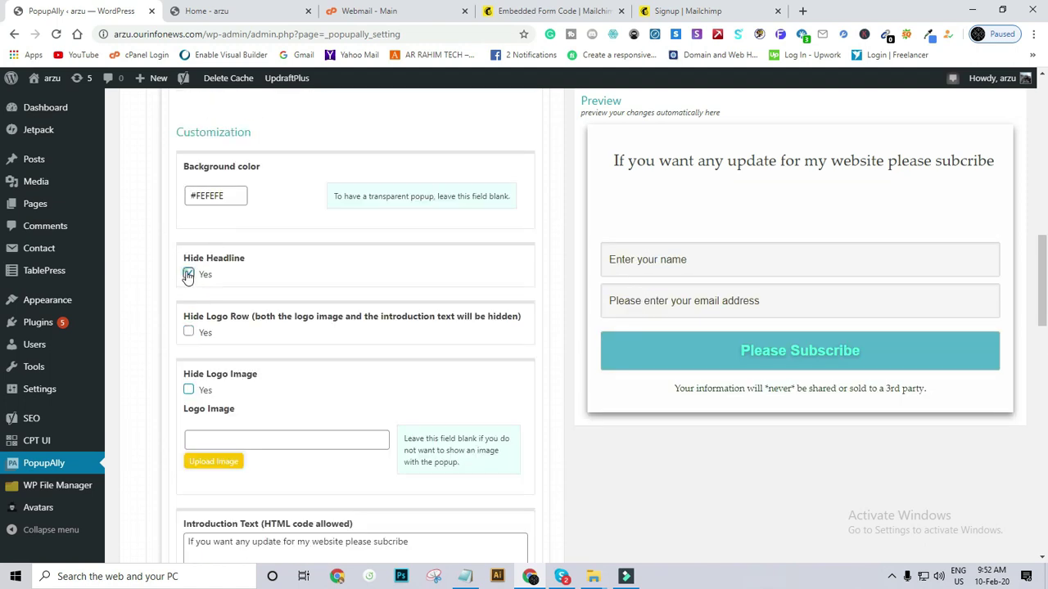
left_click(188, 273)
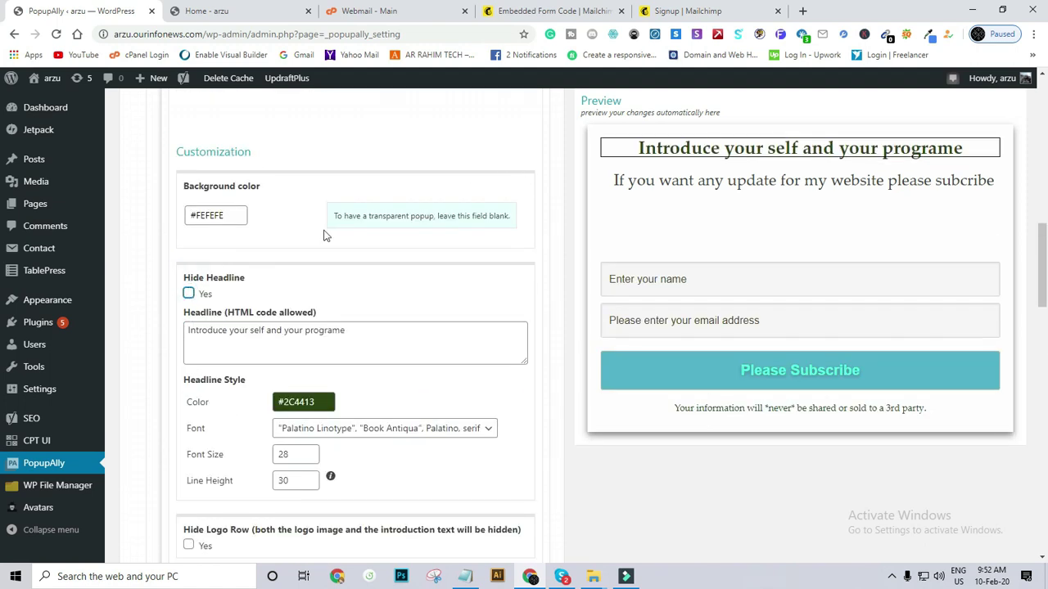
Select the logo image address field in the Customization settings.
scroll(228, 321, "up", 6)
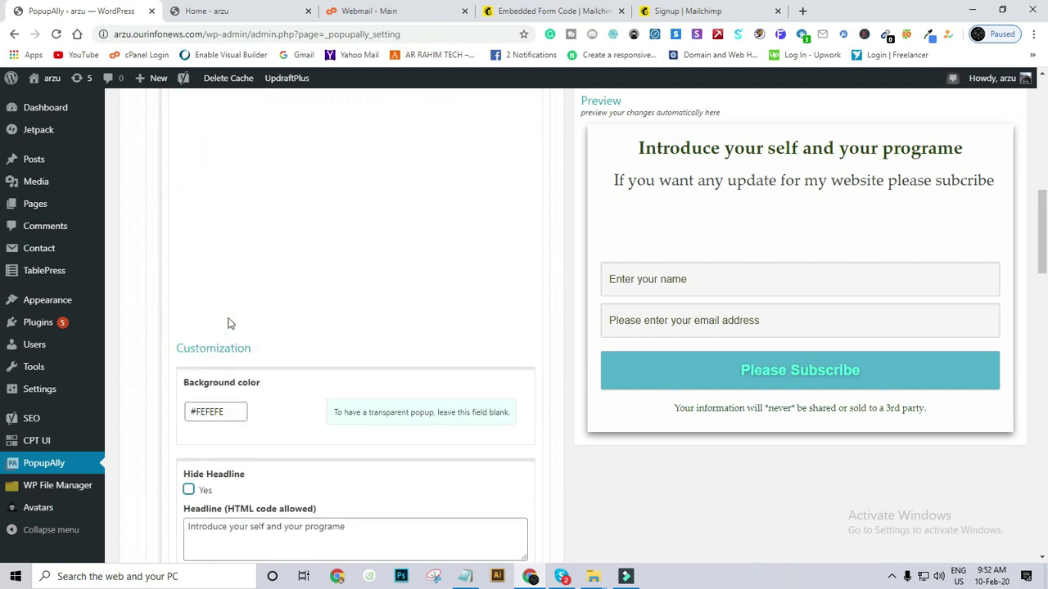
scroll(229, 322, "up", 7)
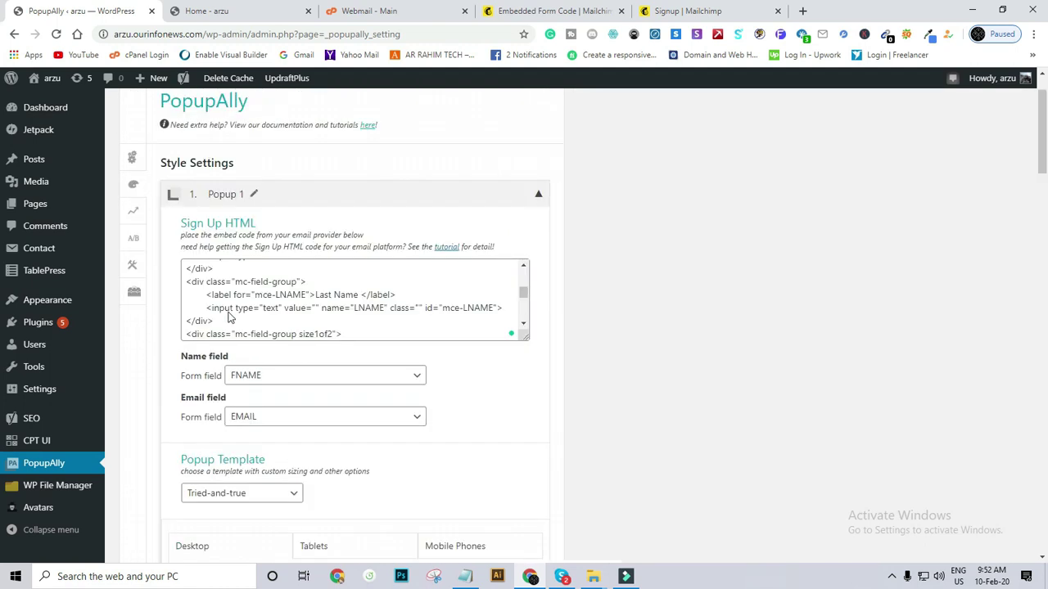
scroll(236, 310, "down", 10)
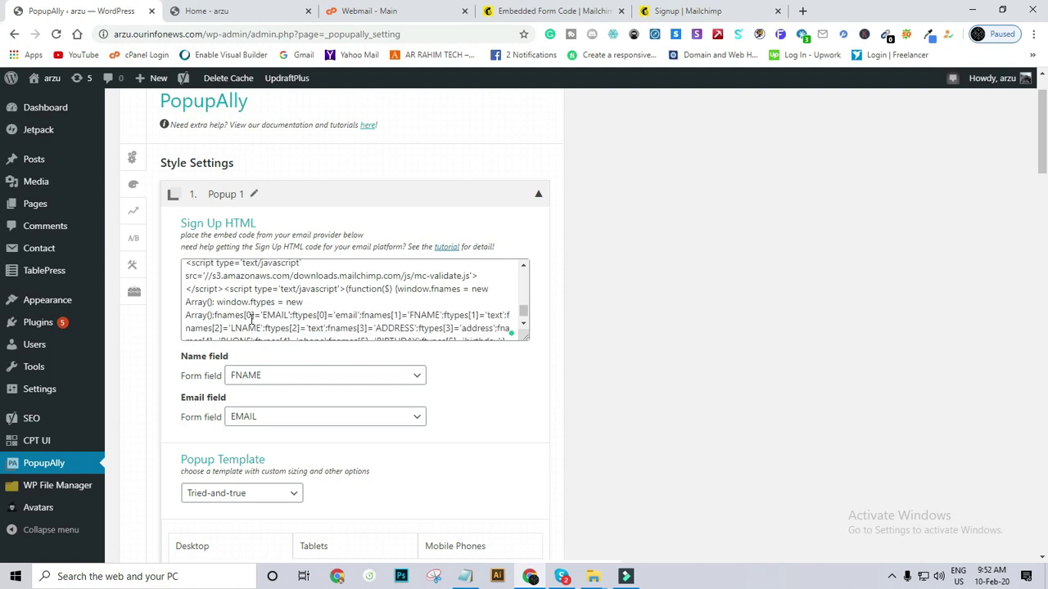
scroll(278, 327, "down", 6)
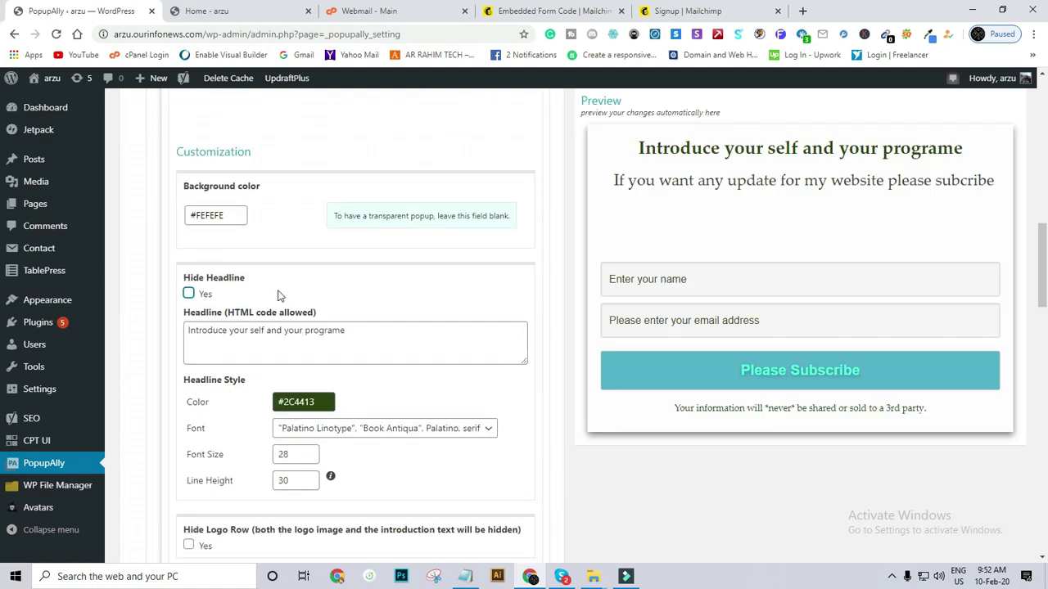
scroll(279, 290, "down", 2)
scroll(280, 296, "down", 2)
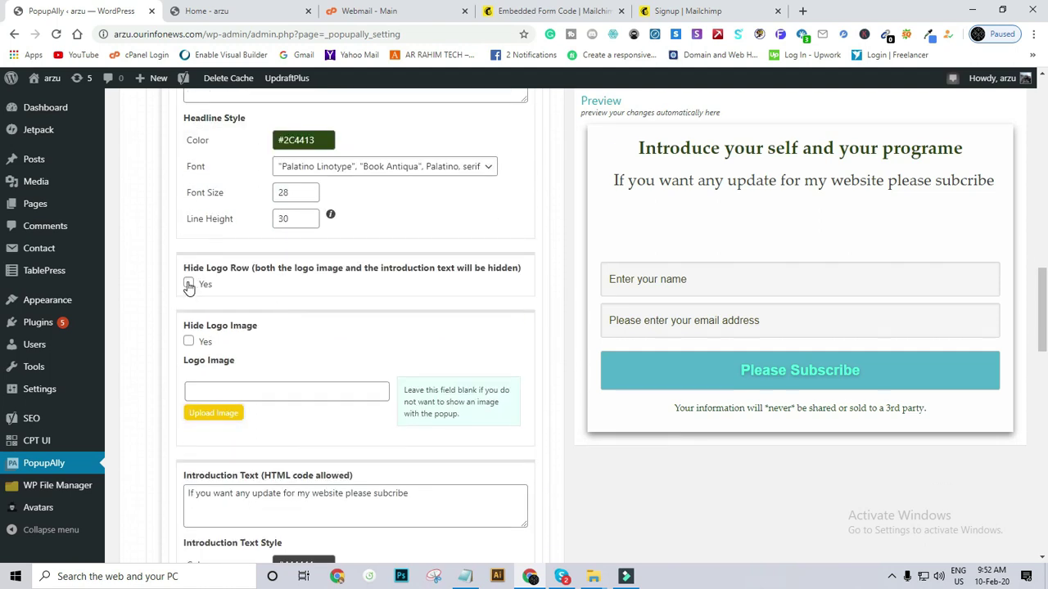
left_click(249, 392)
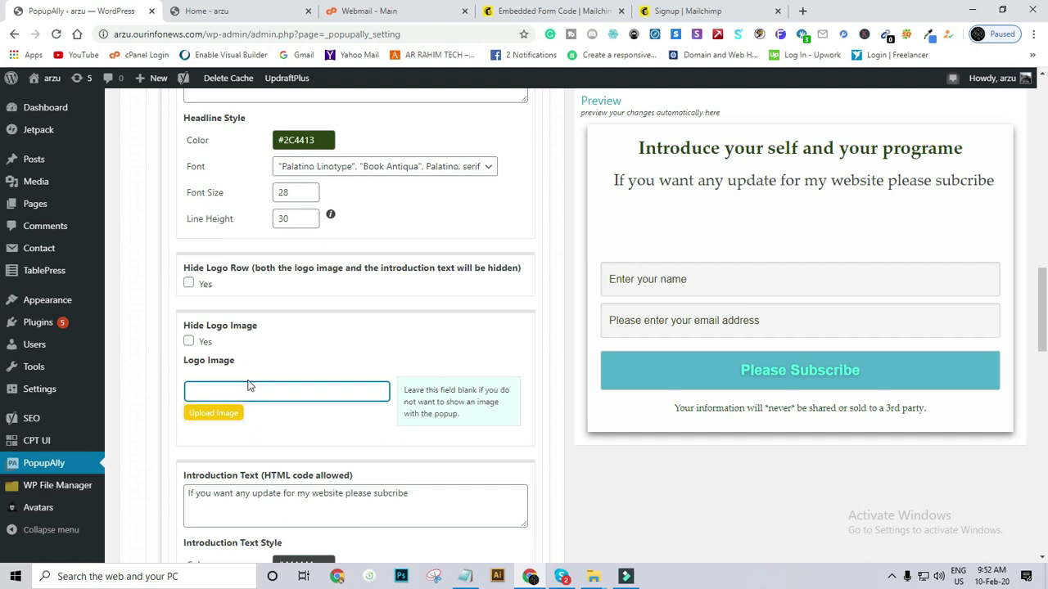
Review the headline 'Introduce your self and your programe', leaving it unchanged.
scroll(248, 381, "down", 1)
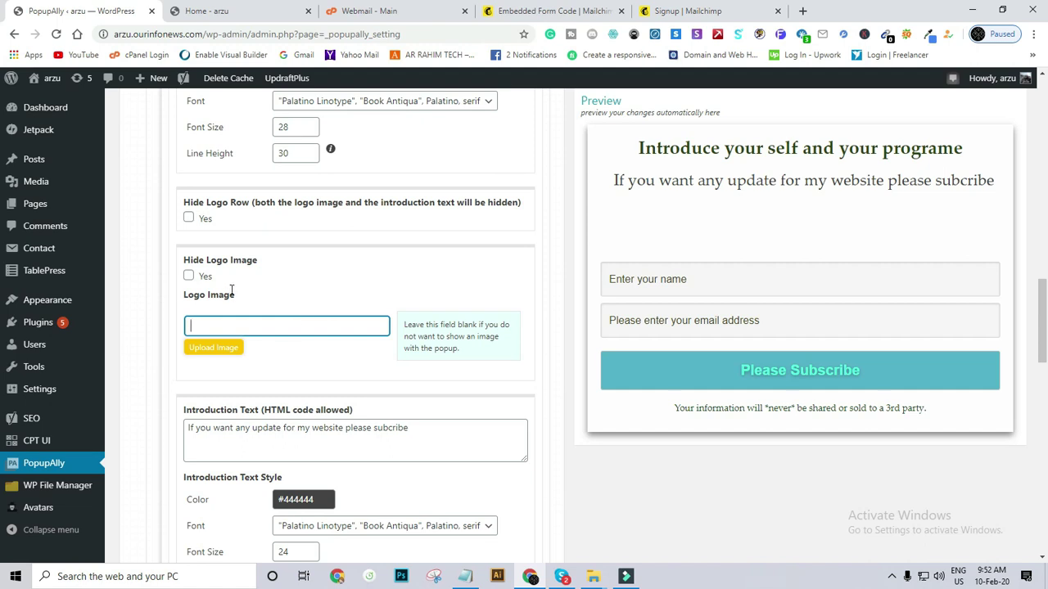
scroll(221, 266, "up", 4)
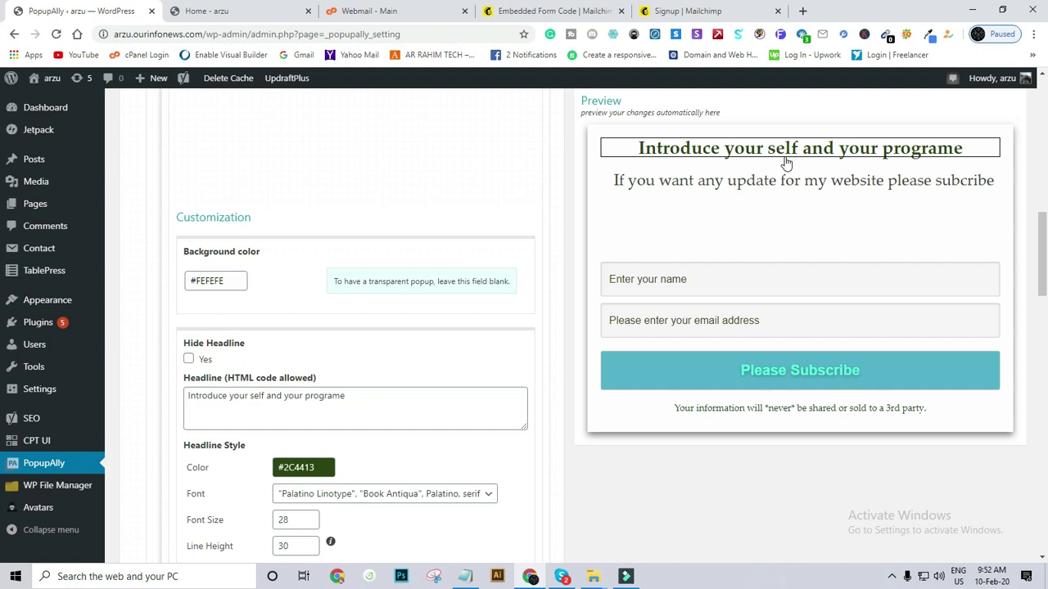
scroll(794, 155, "down", 3)
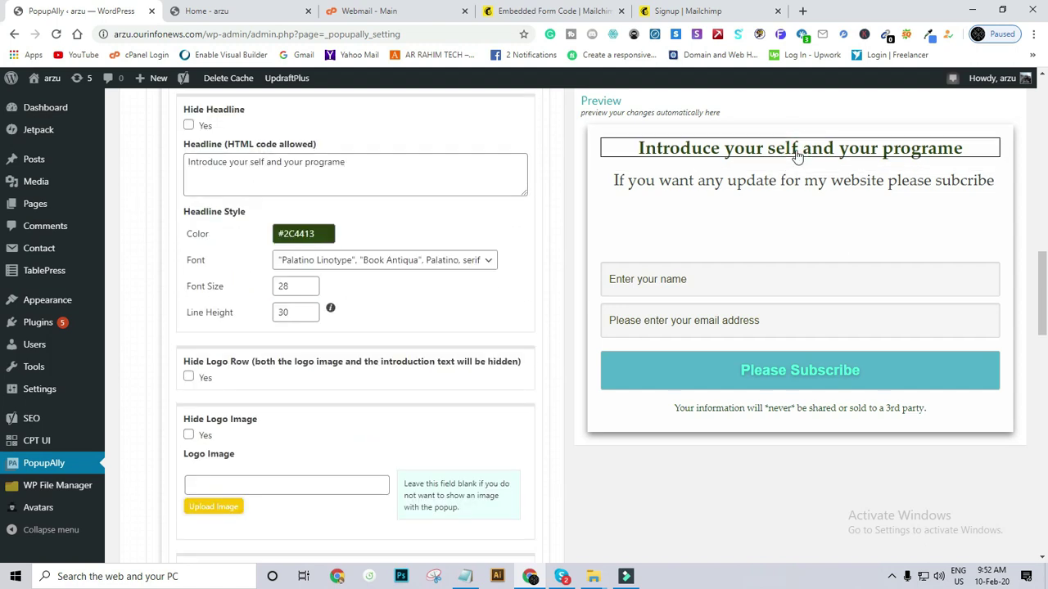
left_click_drag(350, 162, 284, 171)
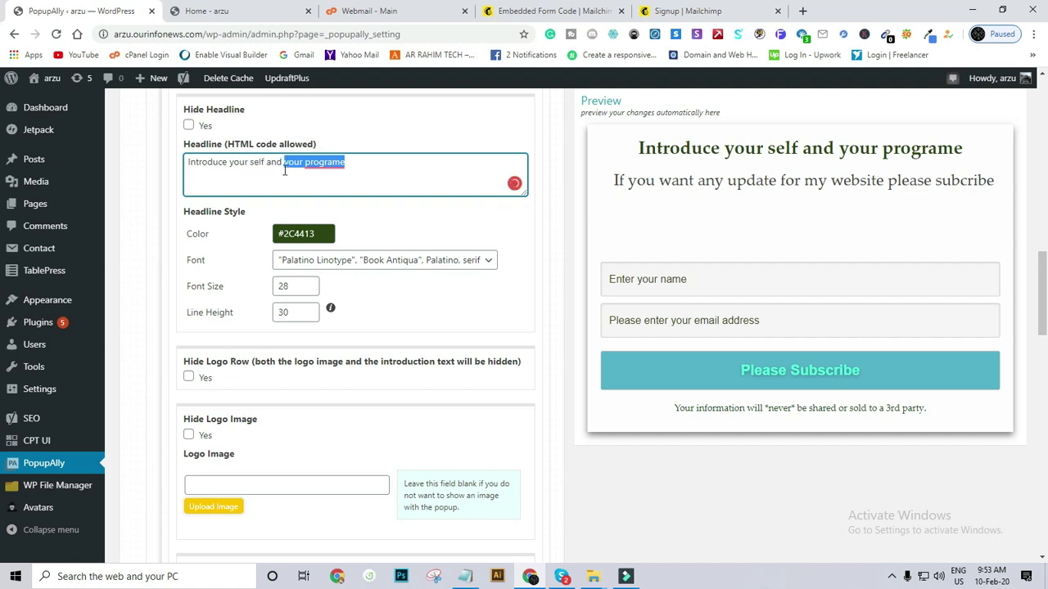
left_click(369, 161)
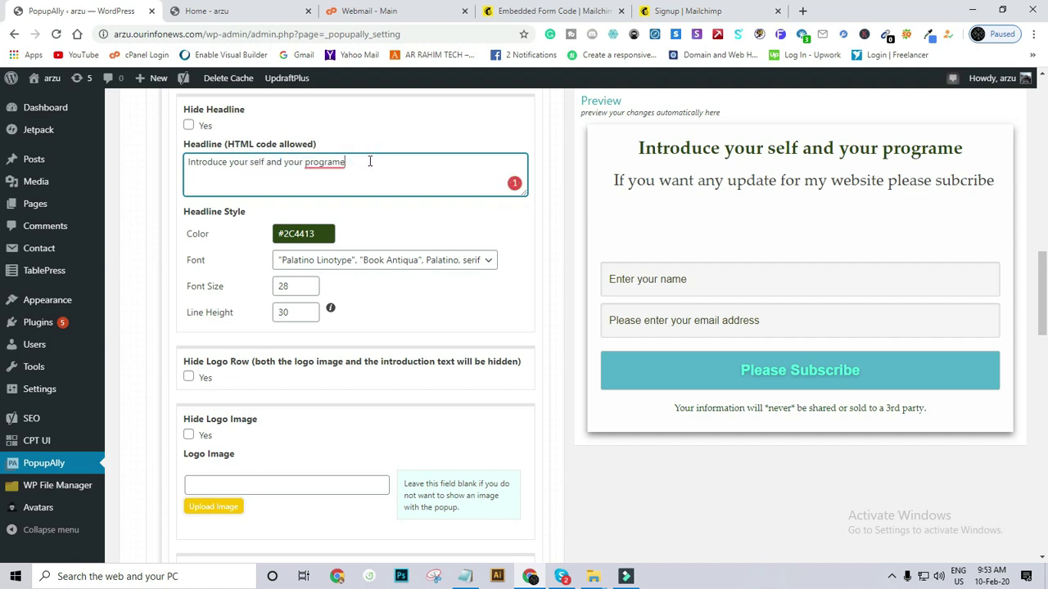
left_click(400, 221)
scroll(764, 184, "down", 5)
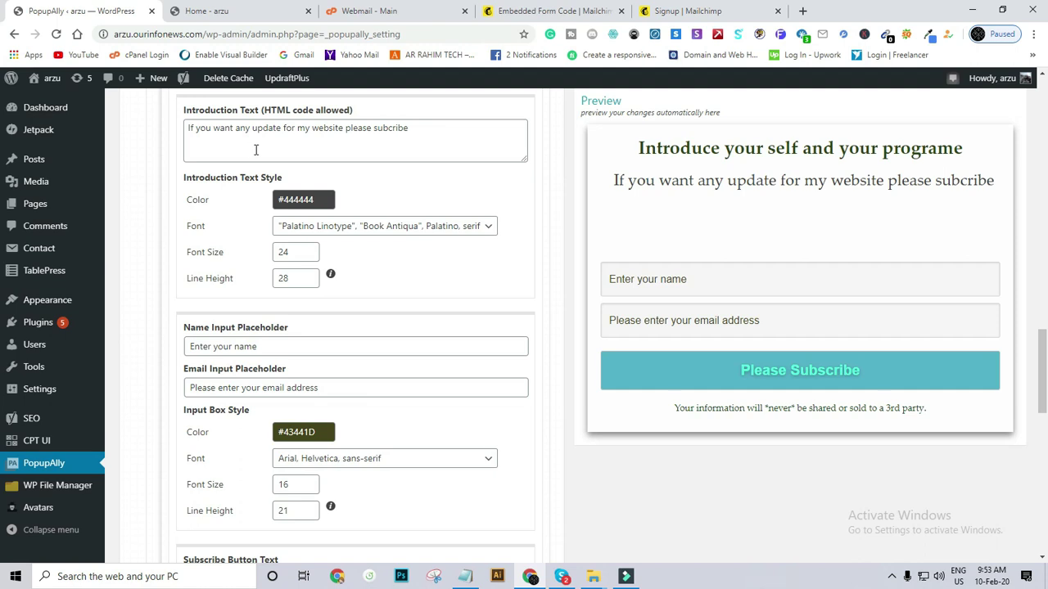
Replace the introduction text with 'Please subscribe my website for regular update'.
left_click_drag(446, 132, 163, 148)
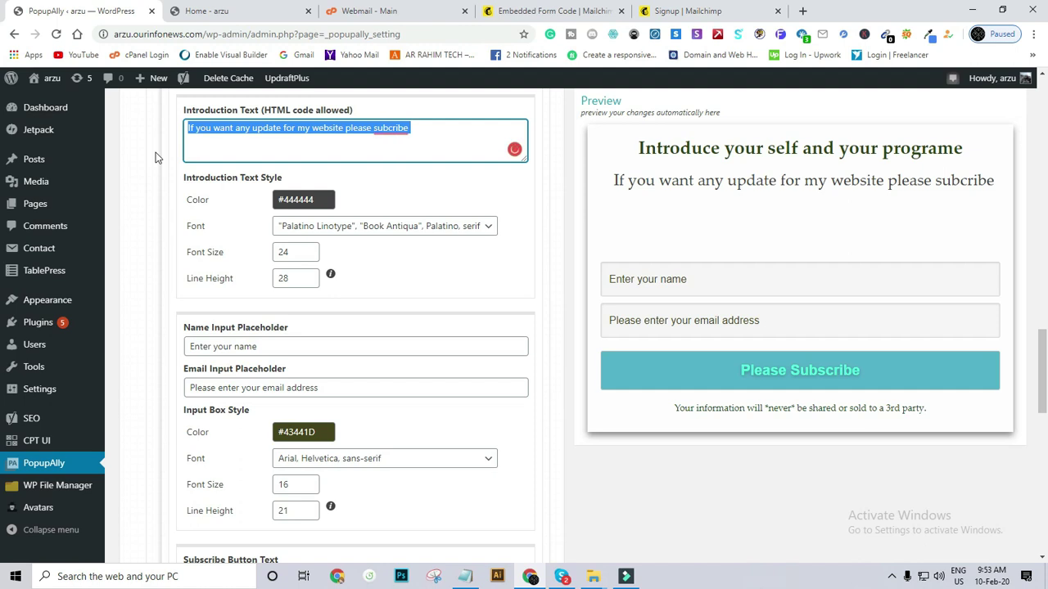
key("BackSpace")
type("Please subsct")
key("BackSpace")
type("ribd")
key("BackSpace")
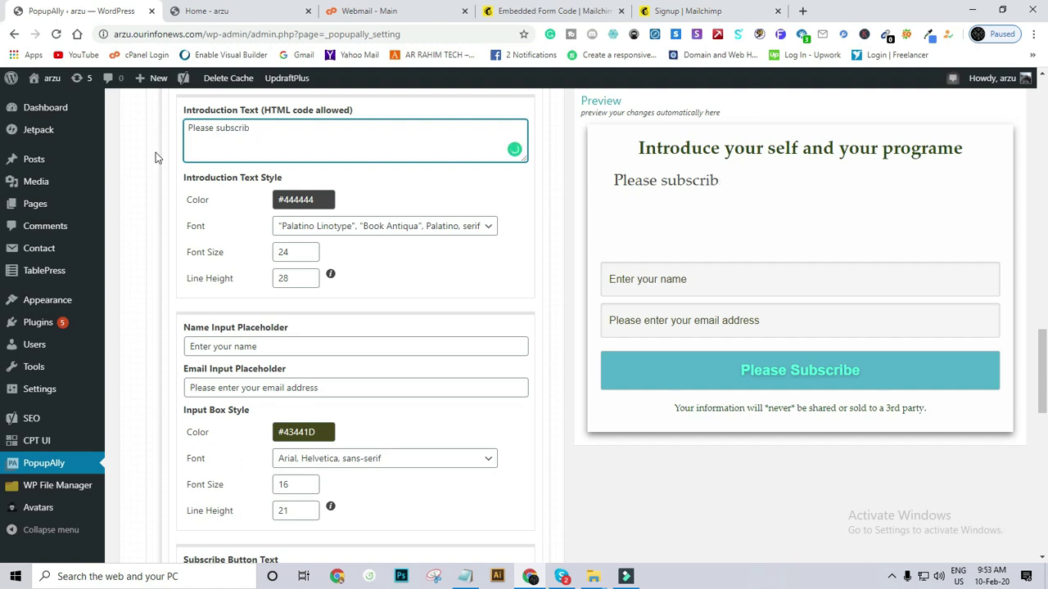
type("e thi")
key("BackSpace")
key("BackSpace")
key("BackSpace")
type("my we")
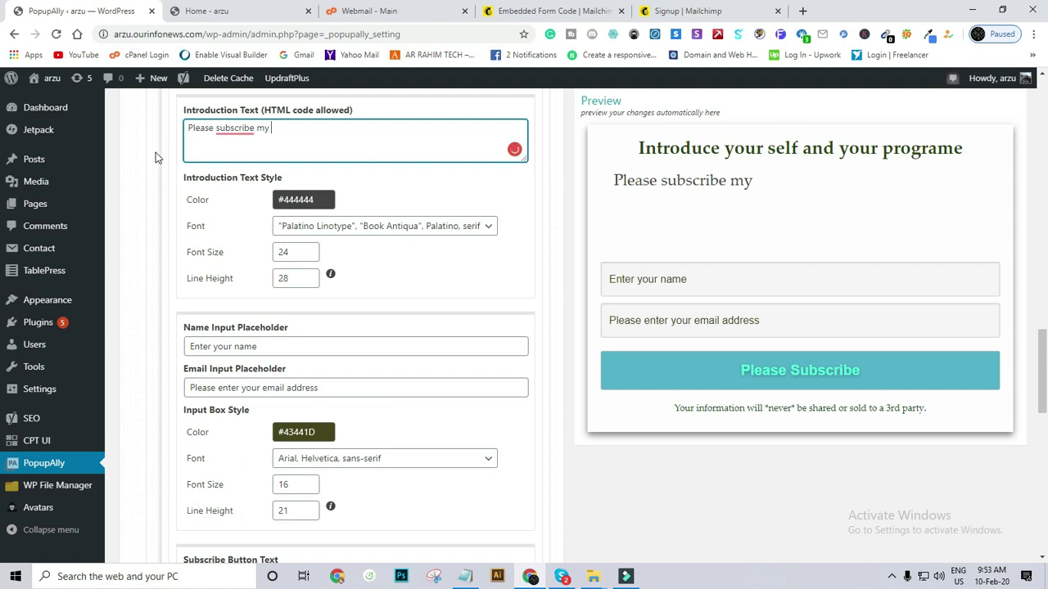
type("bsite")
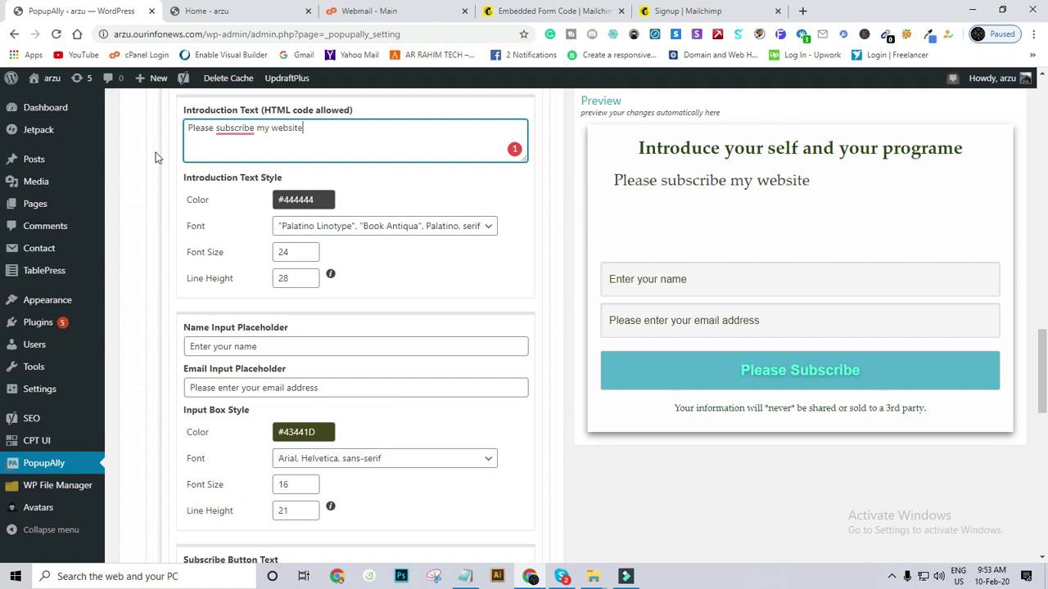
type("for regu")
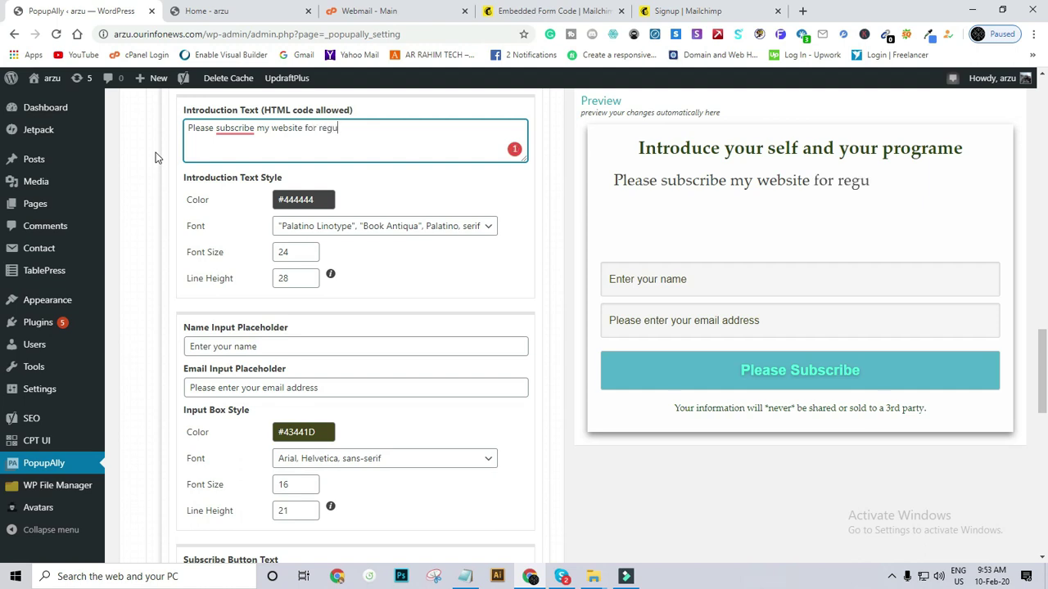
type("lar update")
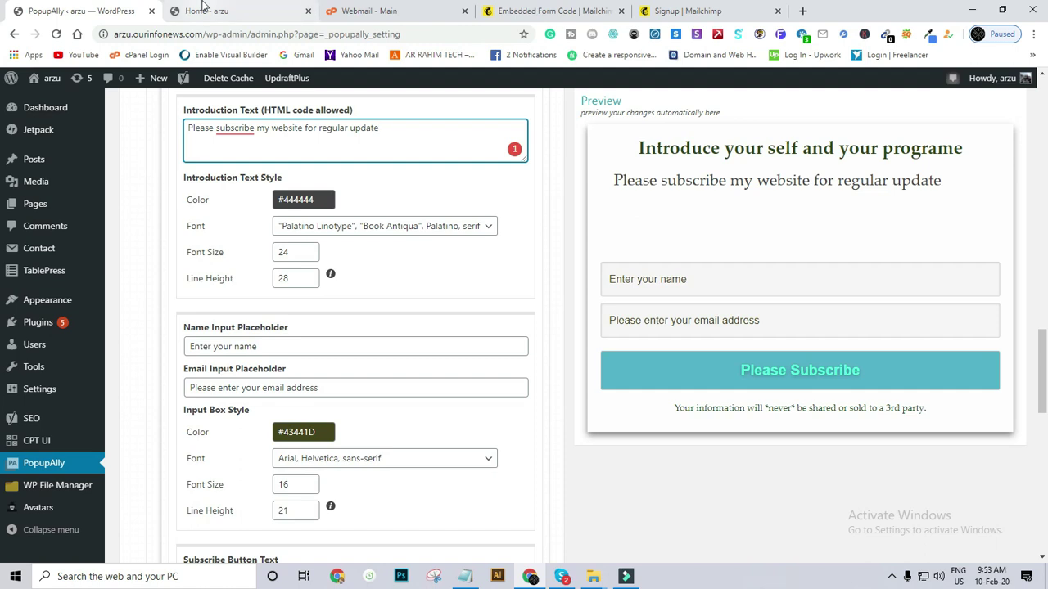
right_click(235, 136)
left_click(235, 132)
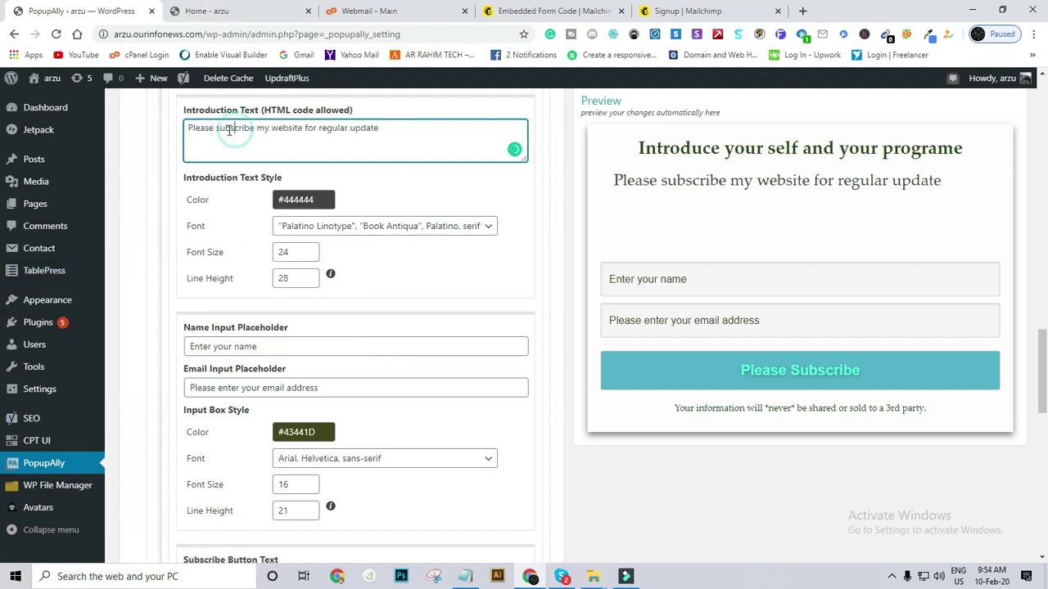
left_click(229, 143)
left_click(258, 131)
Try several Introduction Text colours, settling on dark red #440000.
left_click(299, 199)
left_click(314, 236)
left_click(367, 217)
left_click(325, 225)
left_click(318, 221)
left_click(355, 219)
left_click(379, 248)
left_click(341, 271)
mouse_move(328, 260)
left_mouse_down()
mouse_move(297, 243)
mouse_move(306, 280)
mouse_move(352, 238)
mouse_move(329, 274)
mouse_move(309, 271)
mouse_move(316, 279)
mouse_move(291, 223)
mouse_move(270, 217)
left_mouse_up()
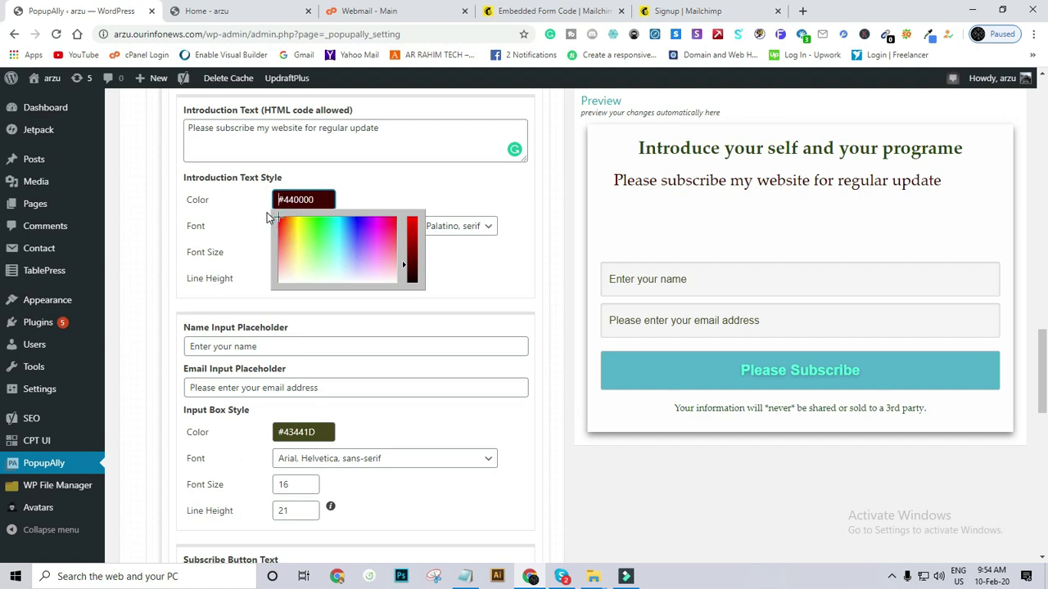
Finalize the intro text colour as #081044 and keep its Palatino font.
left_click(344, 180)
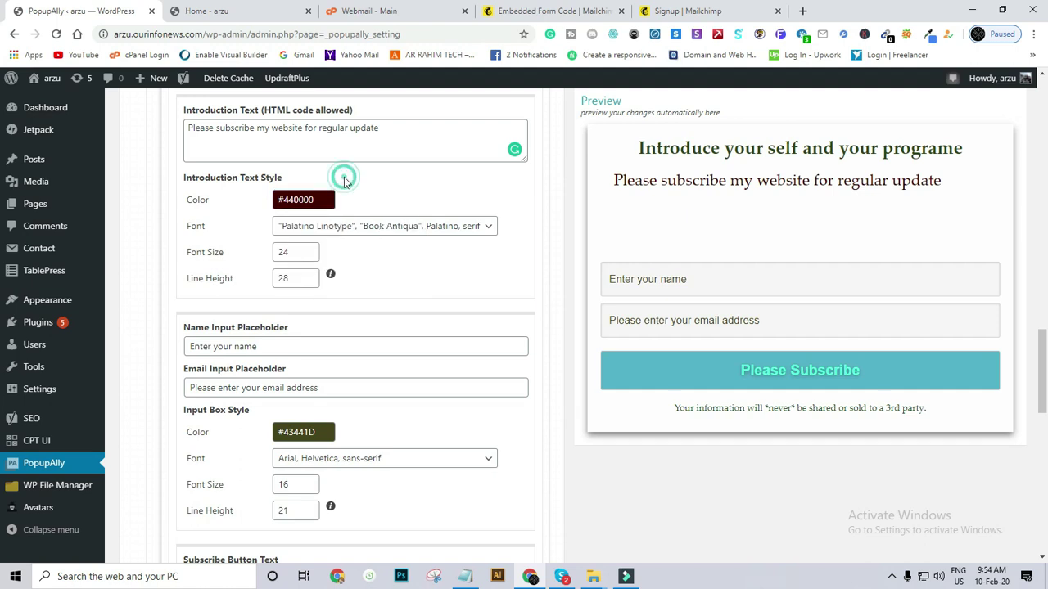
left_click(196, 217)
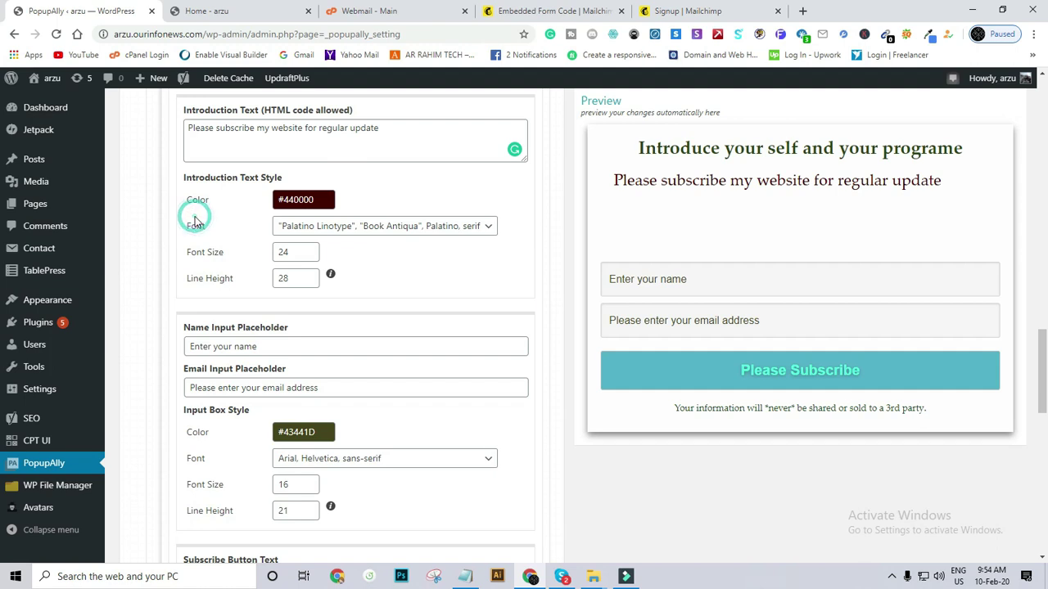
left_click(331, 226)
left_click(327, 226)
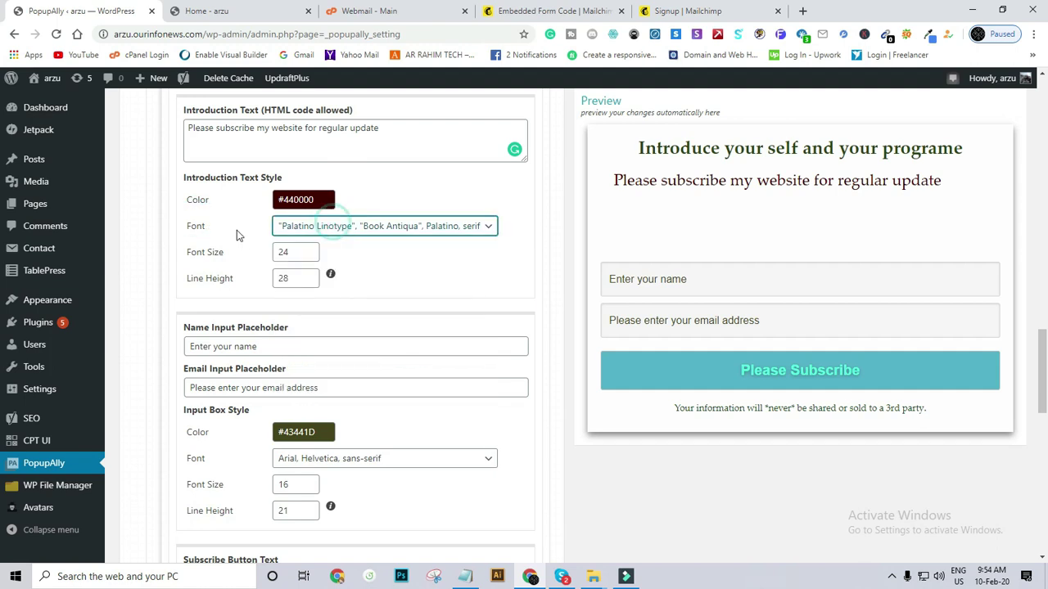
left_click(298, 257)
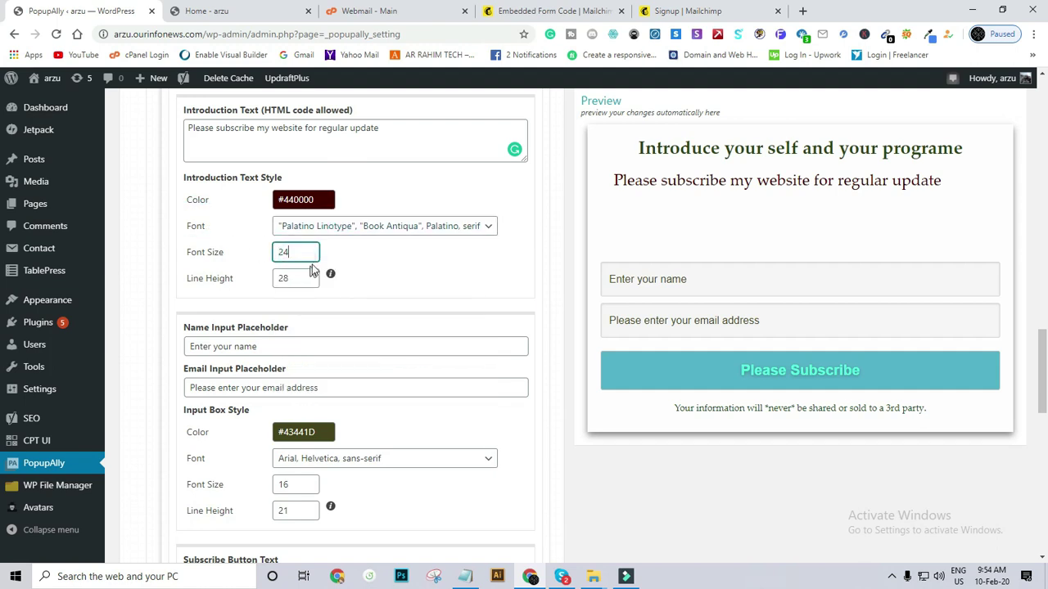
Tick Hide Headline so the popup opens with the intro line.
scroll(315, 258, "up", 3)
scroll(314, 258, "down", 2)
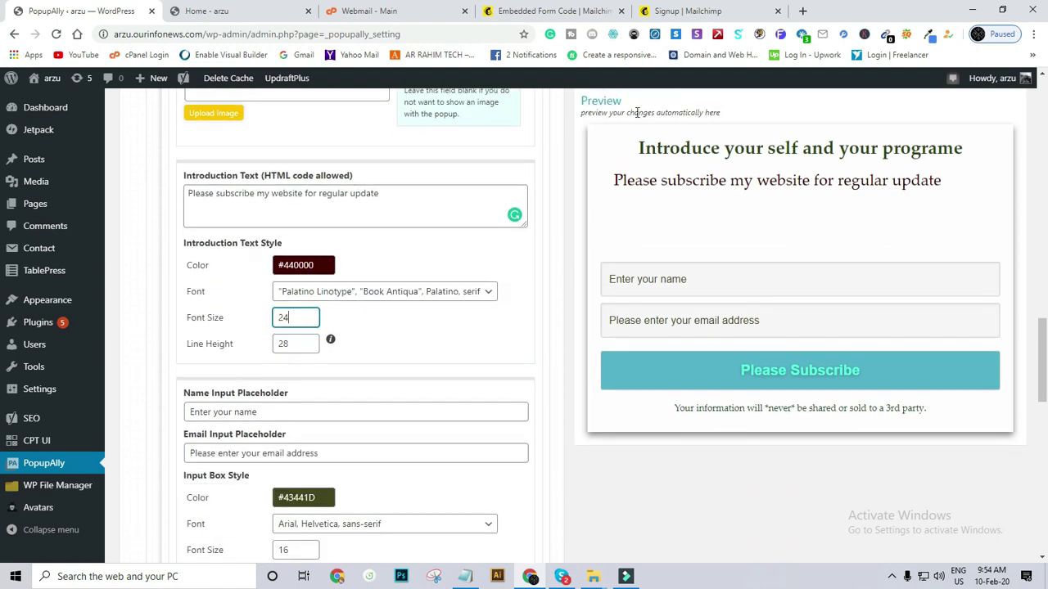
left_click(709, 157)
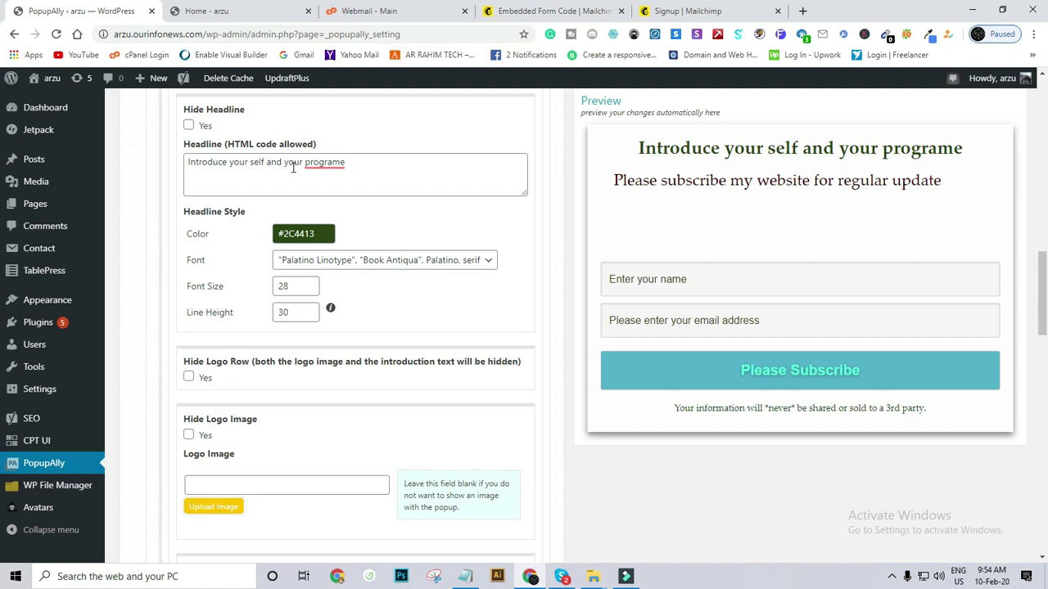
mouse_move(328, 162)
left_click(189, 125)
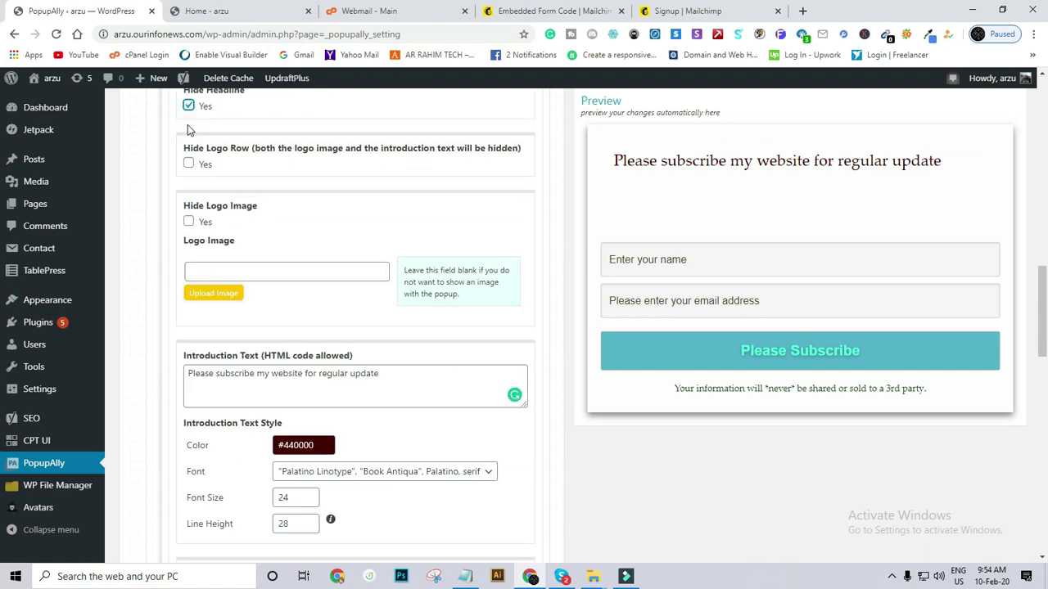
scroll(222, 204, "down", 5)
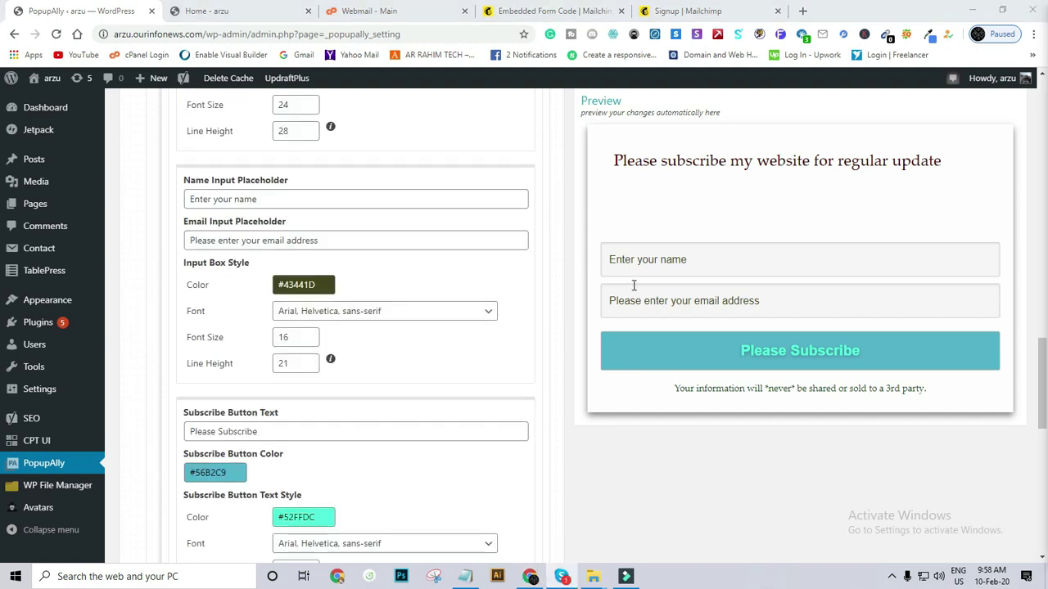
Change the name placeholder to 'Please provide your name'.
left_click(692, 263)
scroll(694, 262, "down", 1)
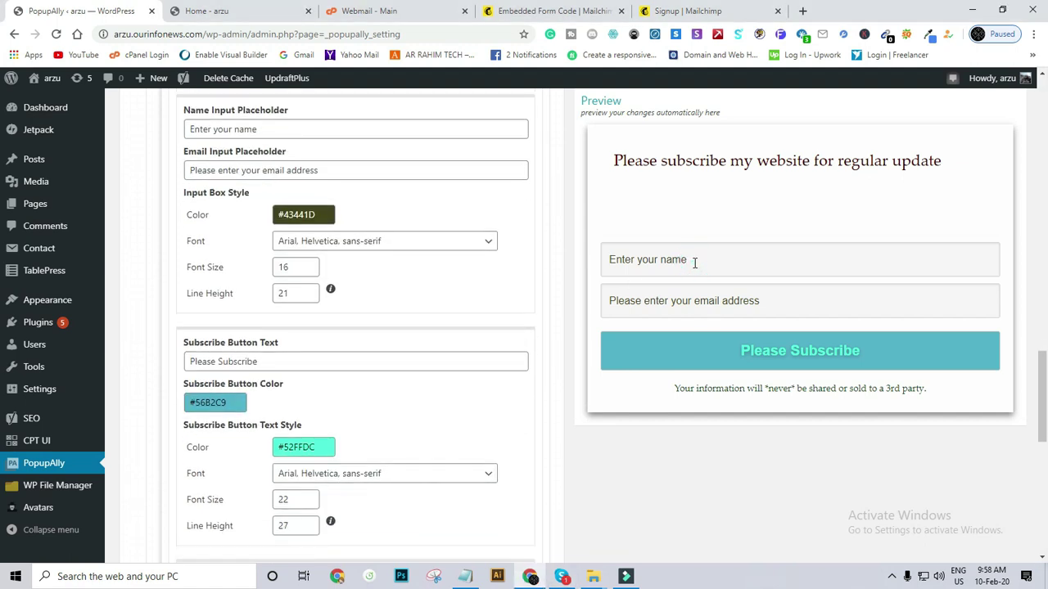
left_click(632, 255)
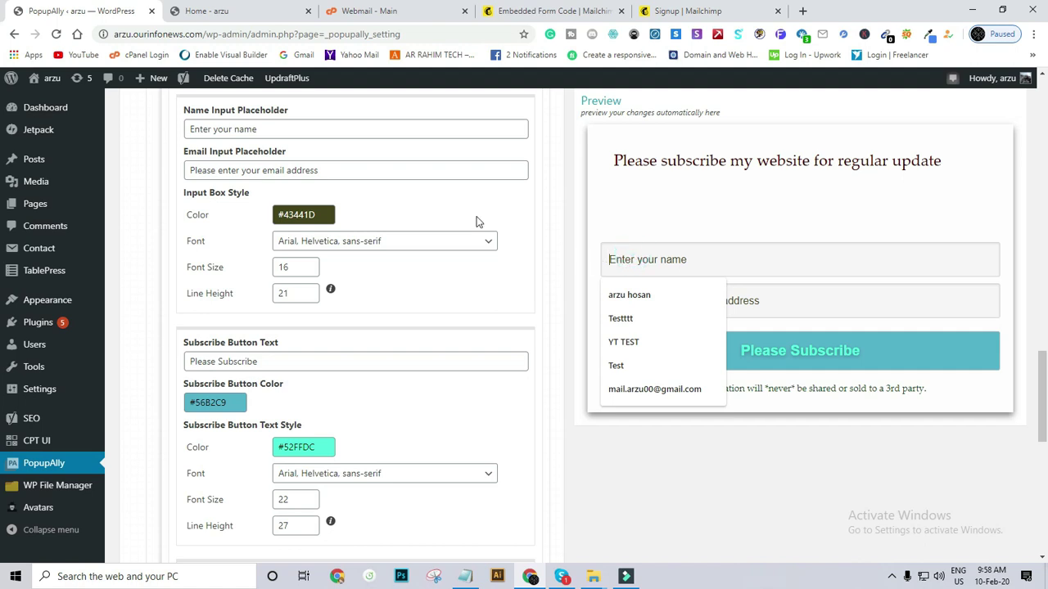
left_click_drag(213, 130, 179, 131)
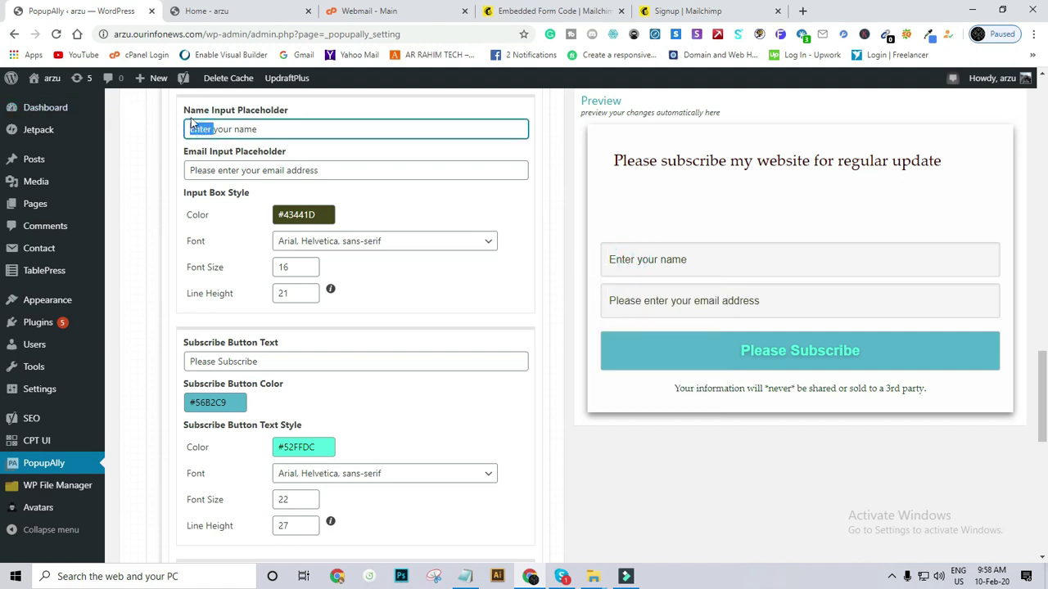
type("Ple")
type("aaw")
key("BackSpace")
key("BackSpace")
type("se ")
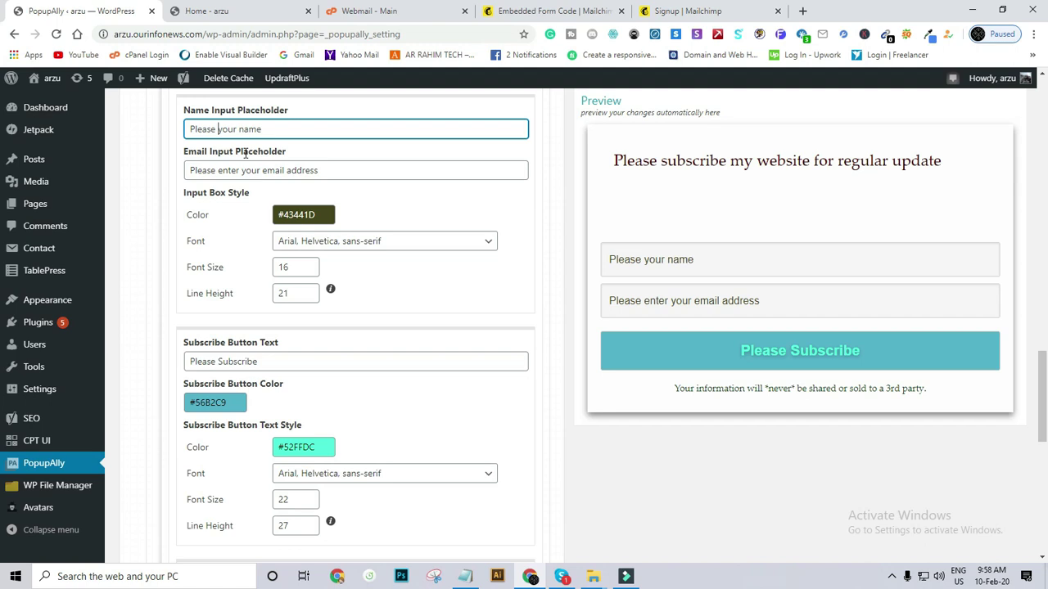
type("pr")
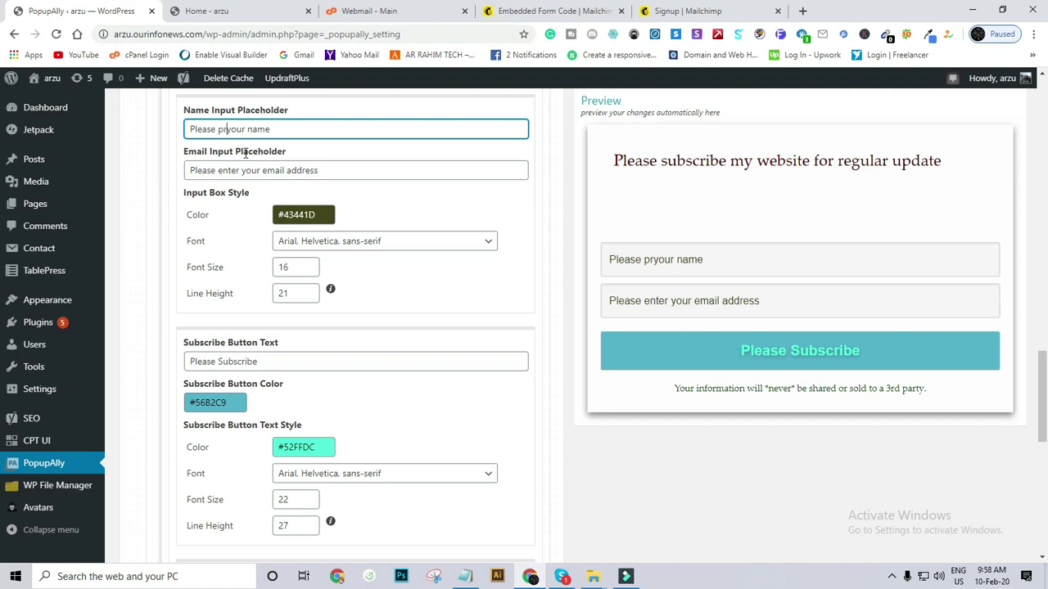
type("ovide")
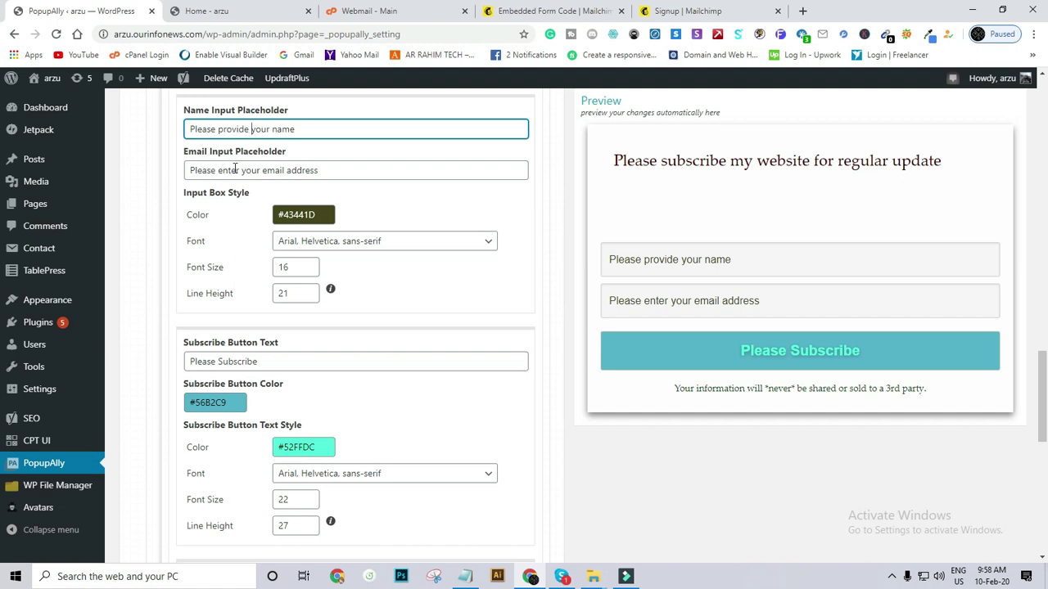
Change the email placeholder to 'Please Provide your email address'.
left_click_drag(241, 168, 218, 170)
type("Pro")
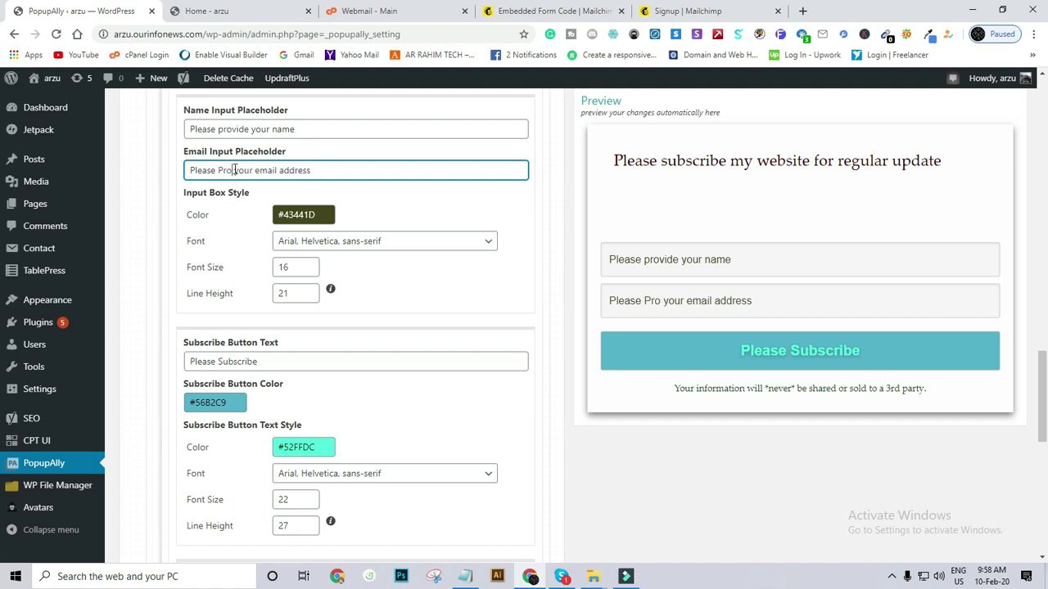
type("vode")
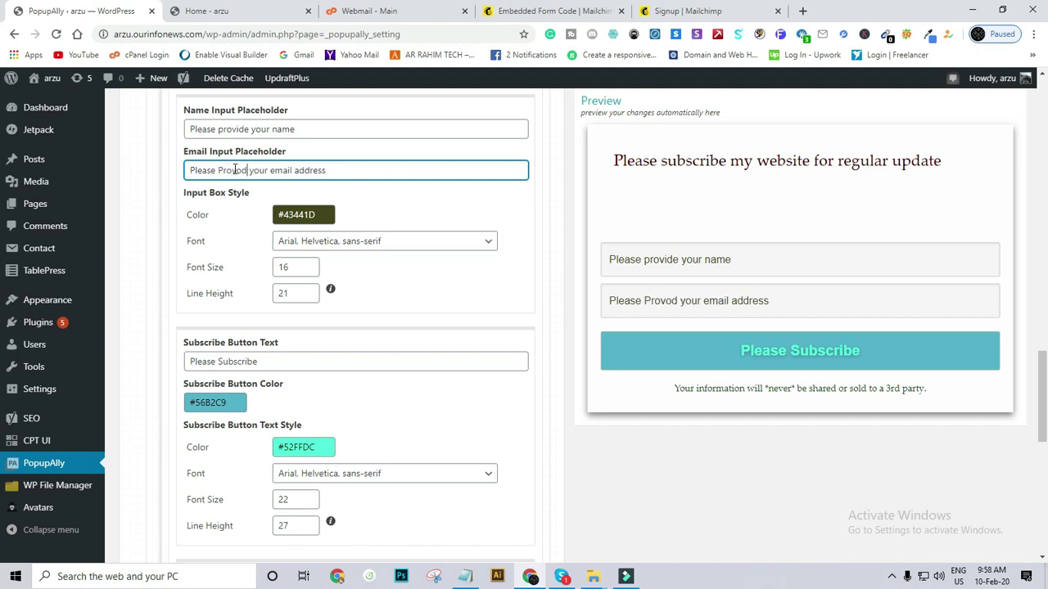
key("BackSpace")
key("BackSpace")
key("BackSpace")
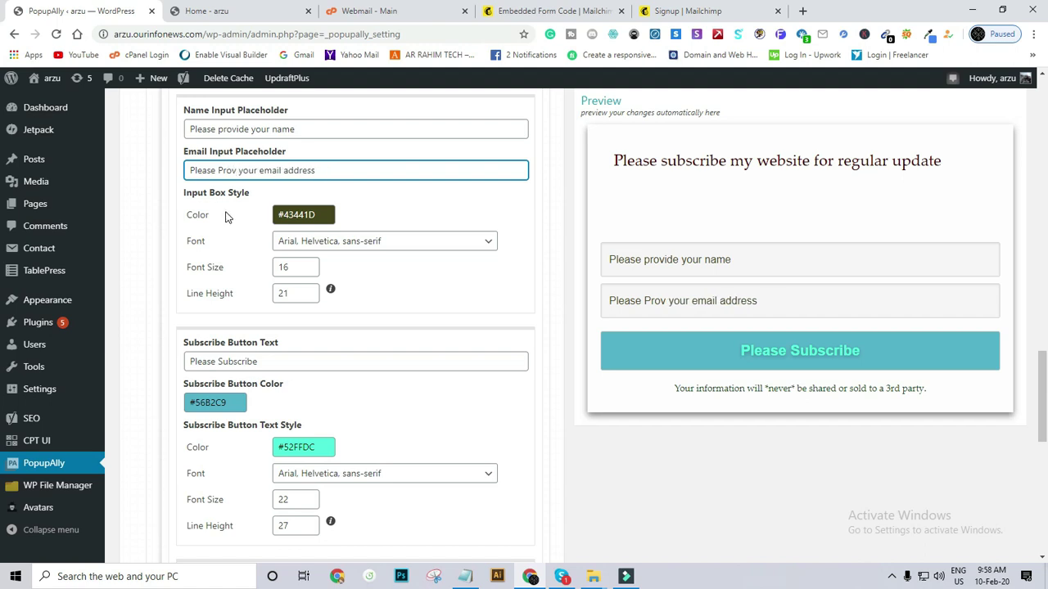
type("ide")
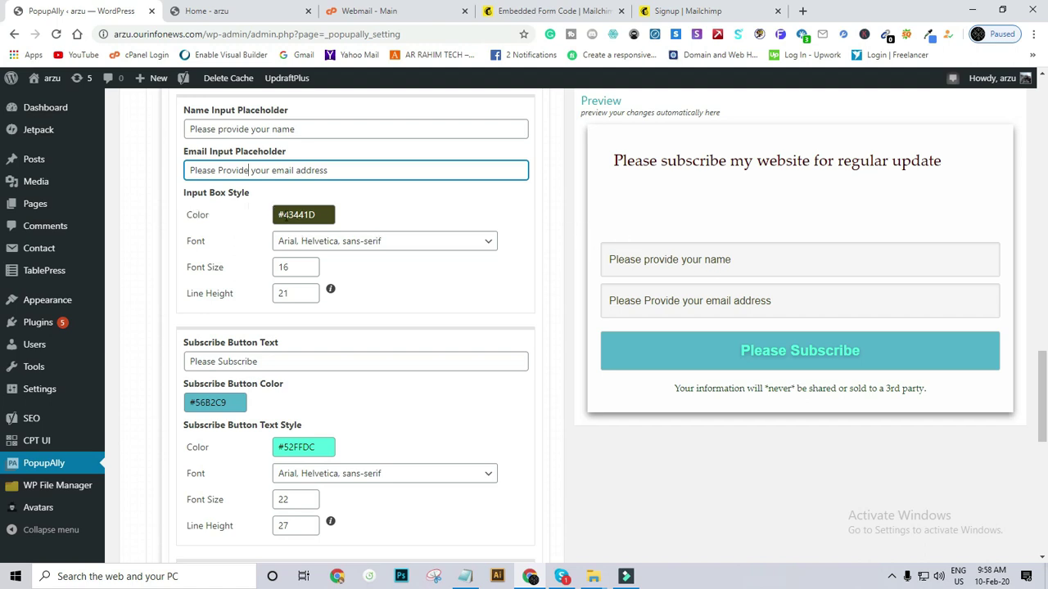
left_click(282, 215)
Try input box colours and set the input font to Tahoma, Geneva, sans-serif.
left_click_drag(299, 247, 343, 285)
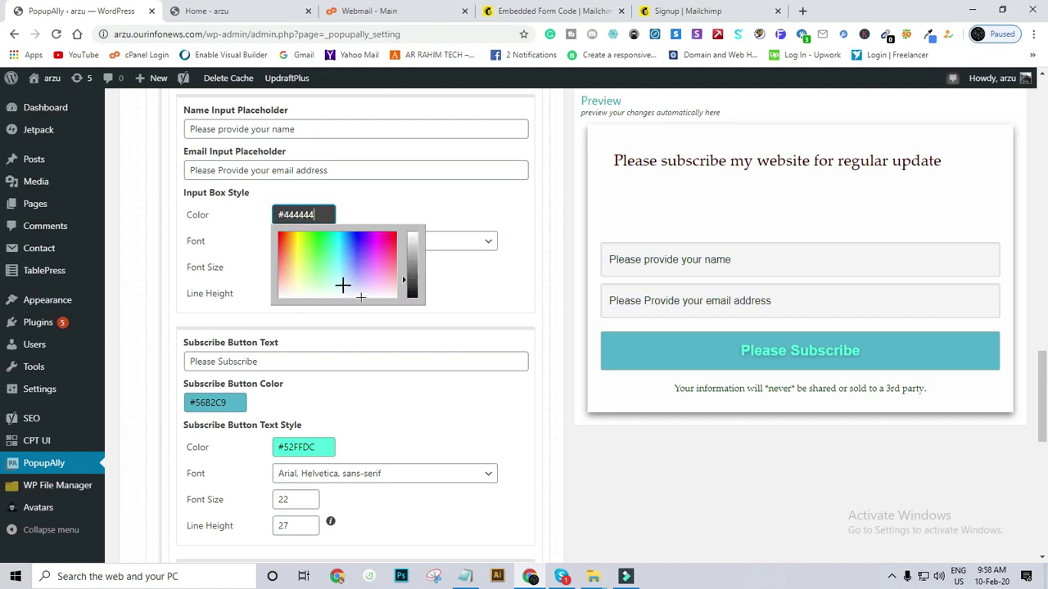
left_click_drag(286, 252, 374, 262)
left_click(221, 207)
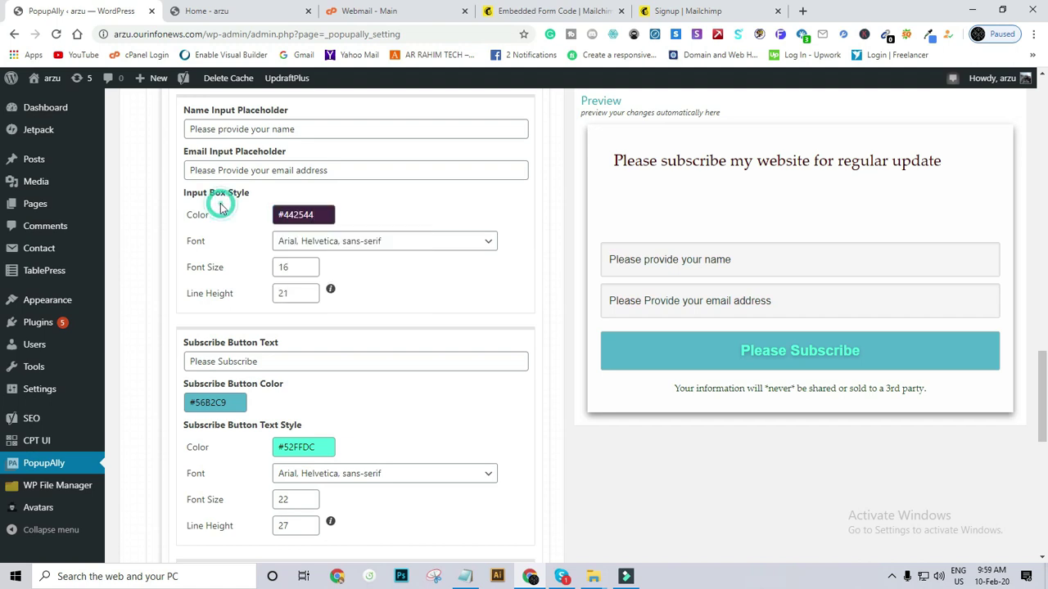
left_click(321, 245)
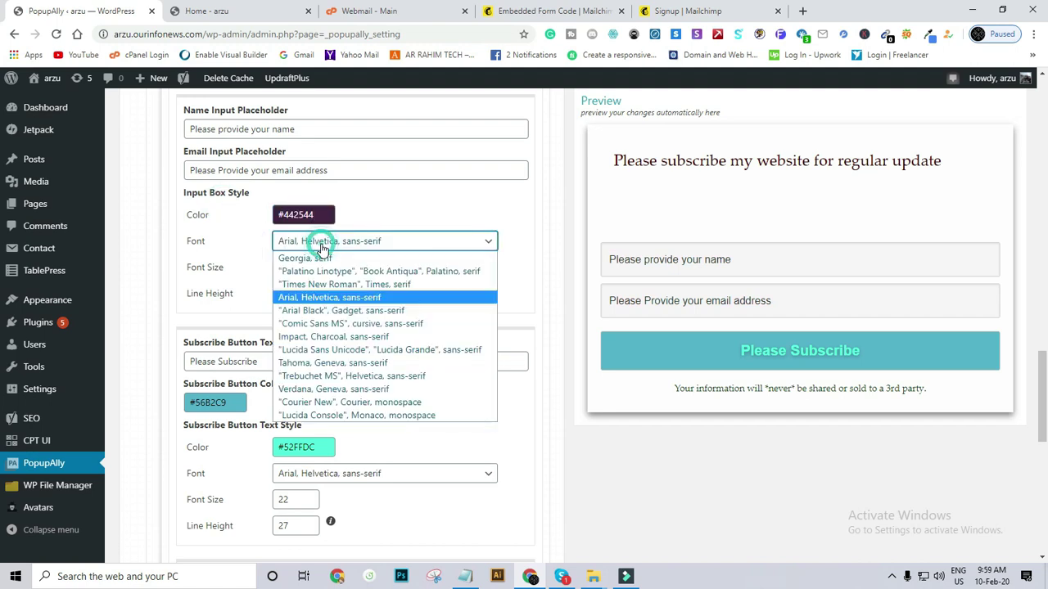
left_click(322, 295)
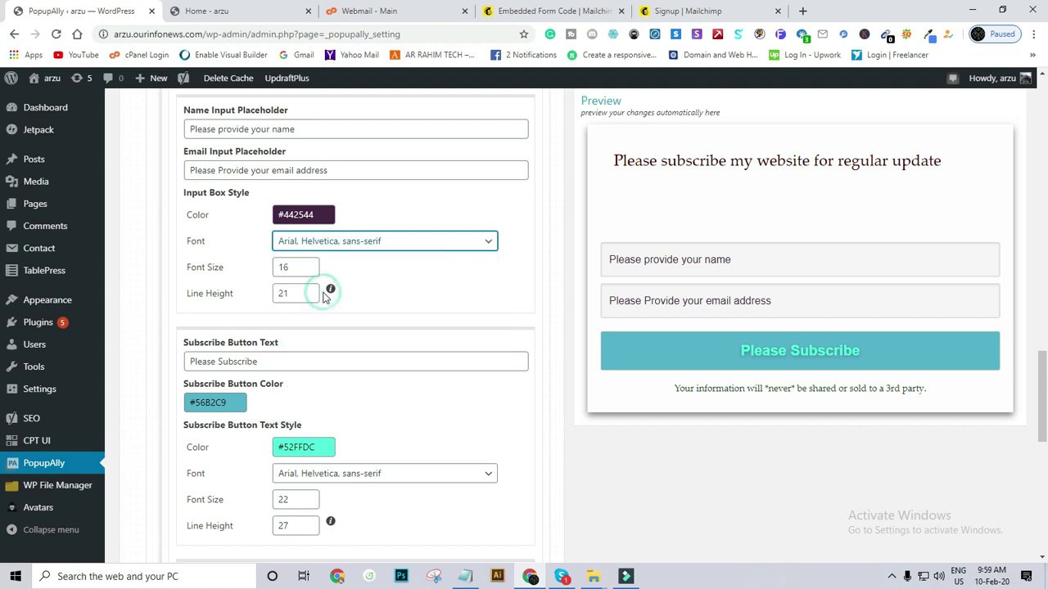
left_click(325, 241)
left_click(310, 363)
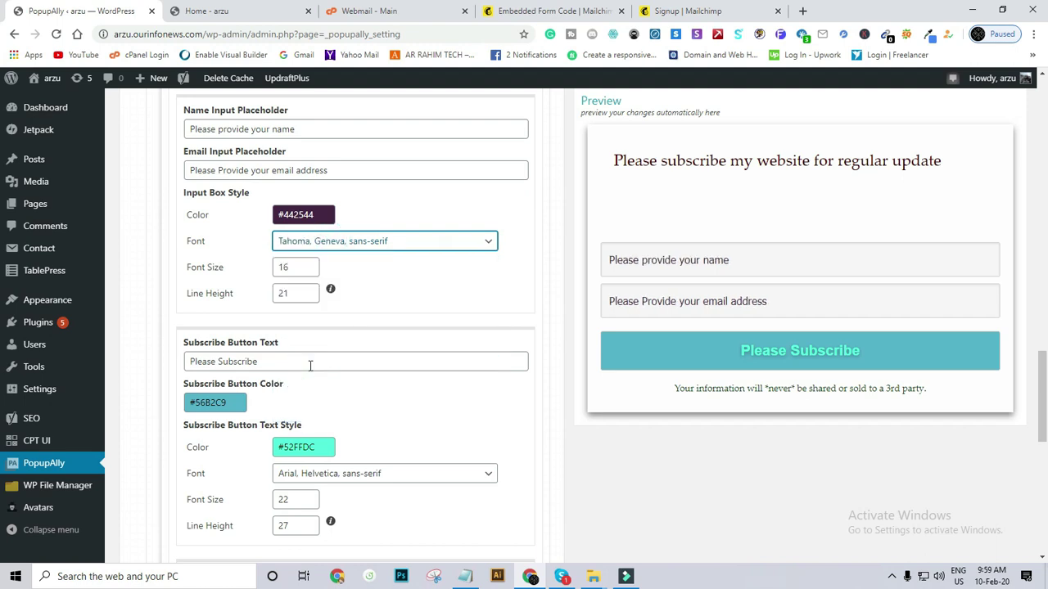
left_click(225, 256)
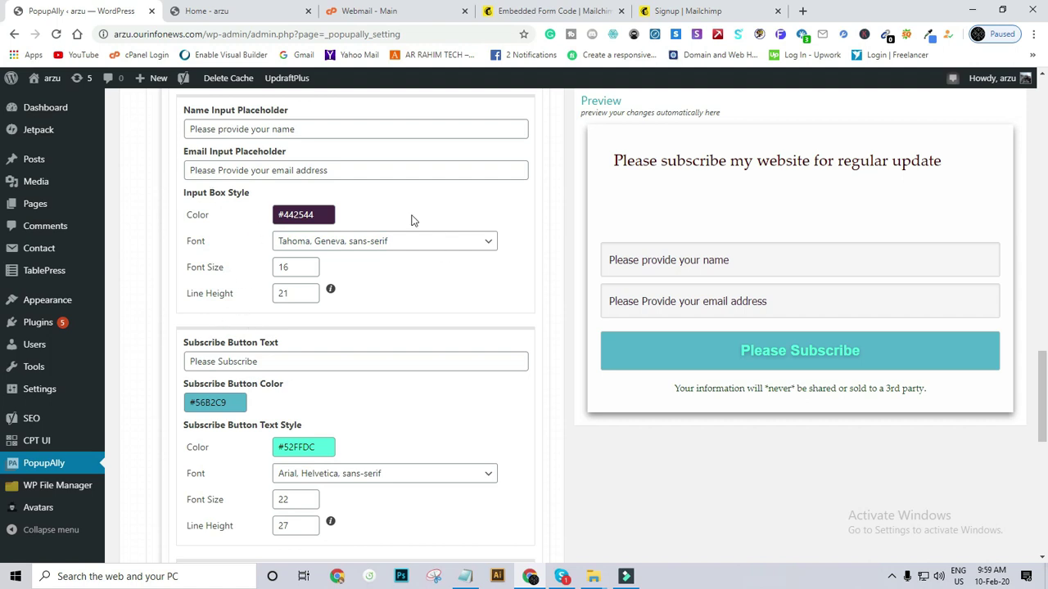
Set the input box colour to #441A13.
left_click(275, 216)
left_click_drag(315, 266, 277, 257)
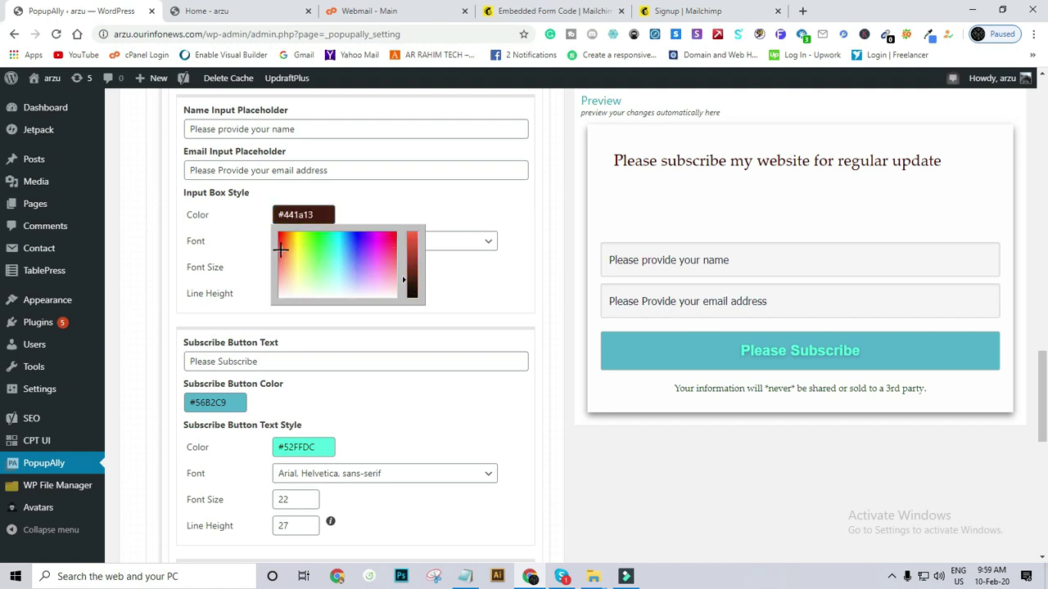
left_click(493, 206)
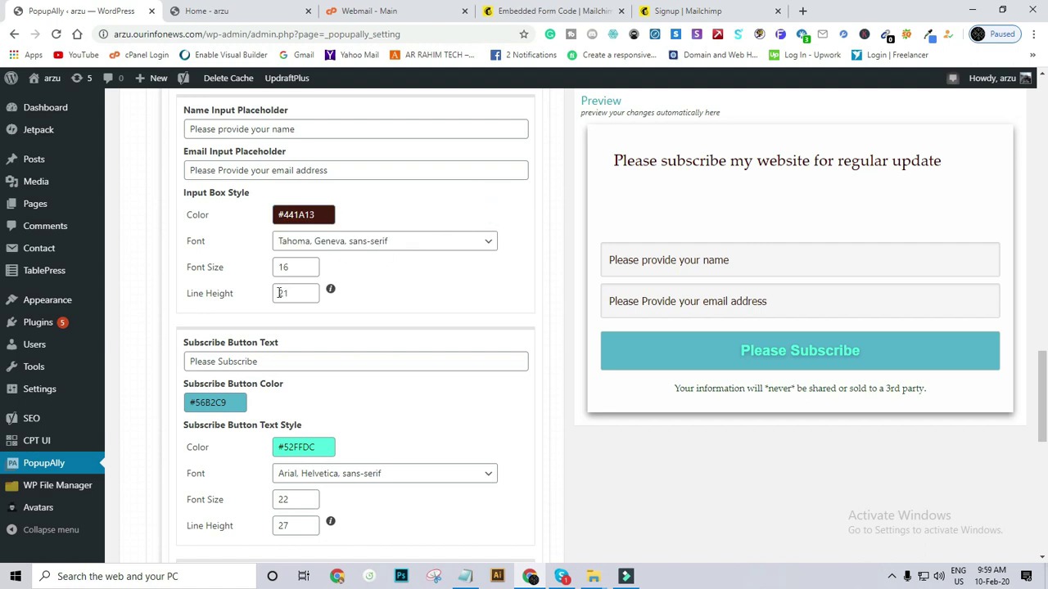
scroll(280, 293, "down", 3)
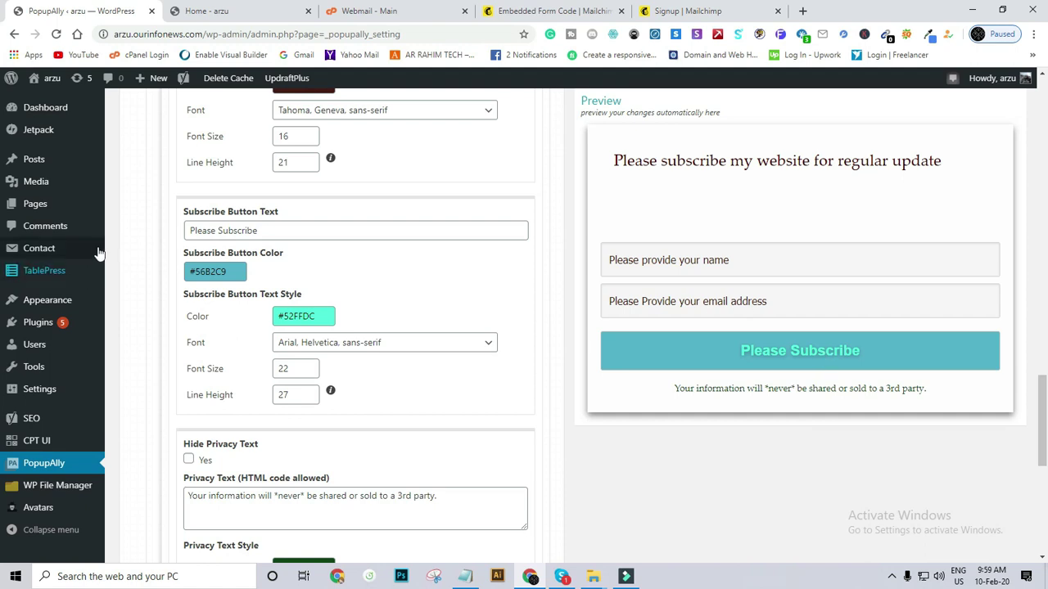
Rename the button to 'Subscribe' and colour it green #93C936.
left_click_drag(219, 231, 174, 238)
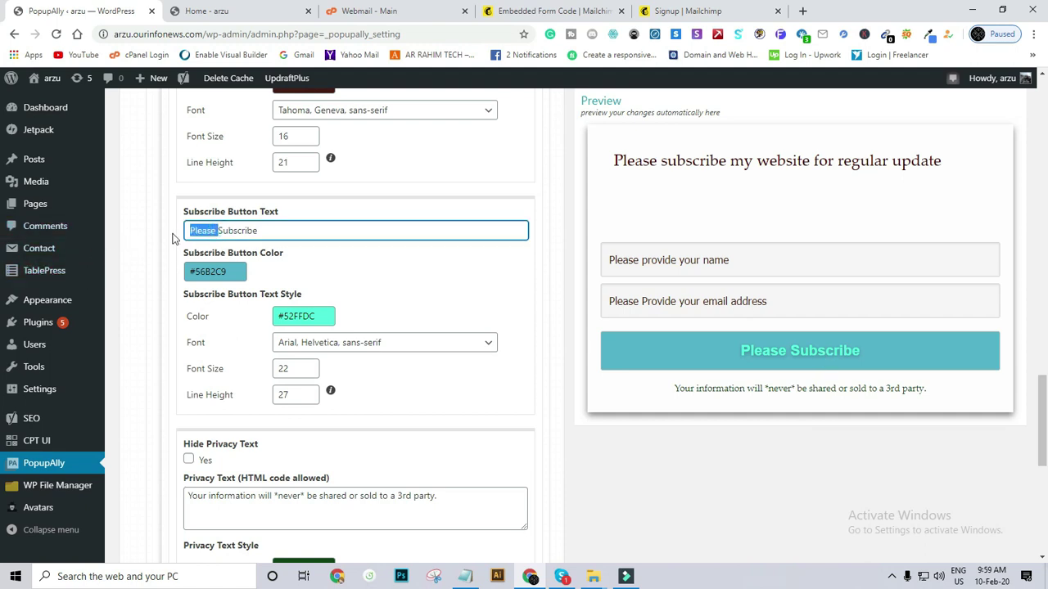
key("BackSpace")
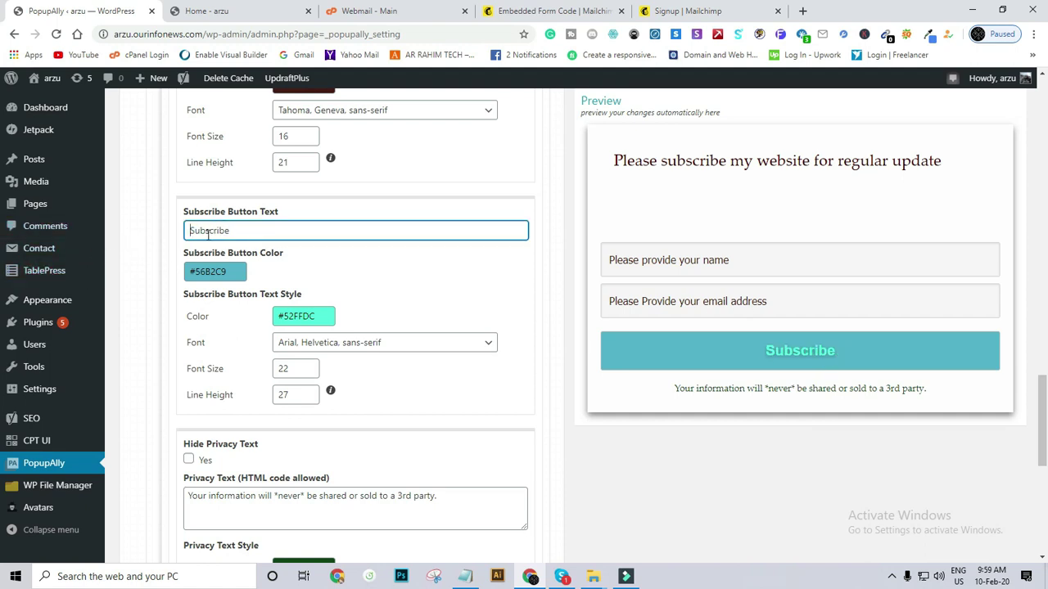
left_click(212, 276)
left_click_drag(243, 292, 217, 300)
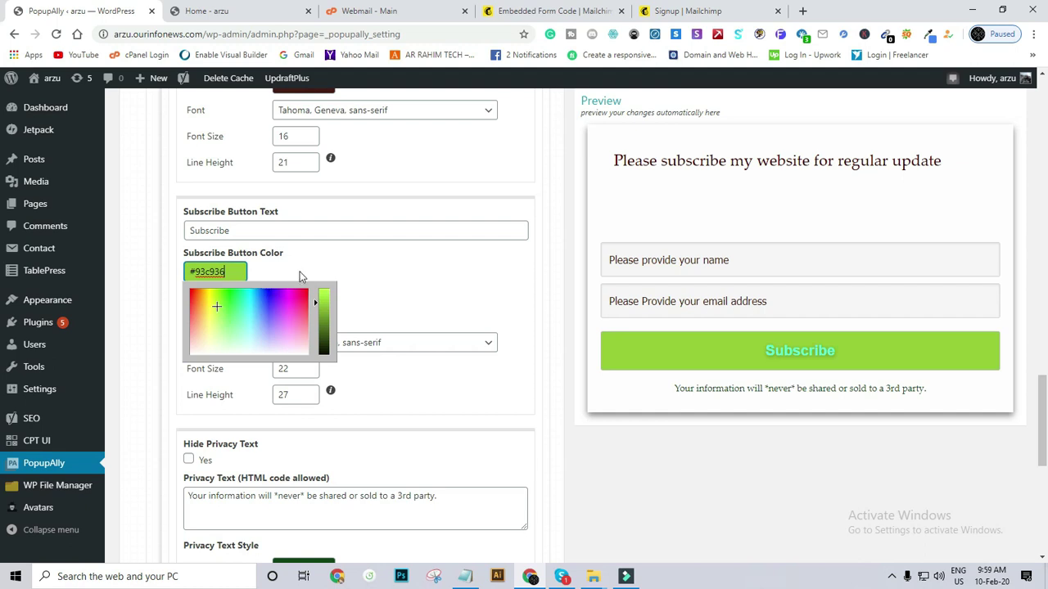
left_click(299, 275)
scroll(299, 303, "down", 1)
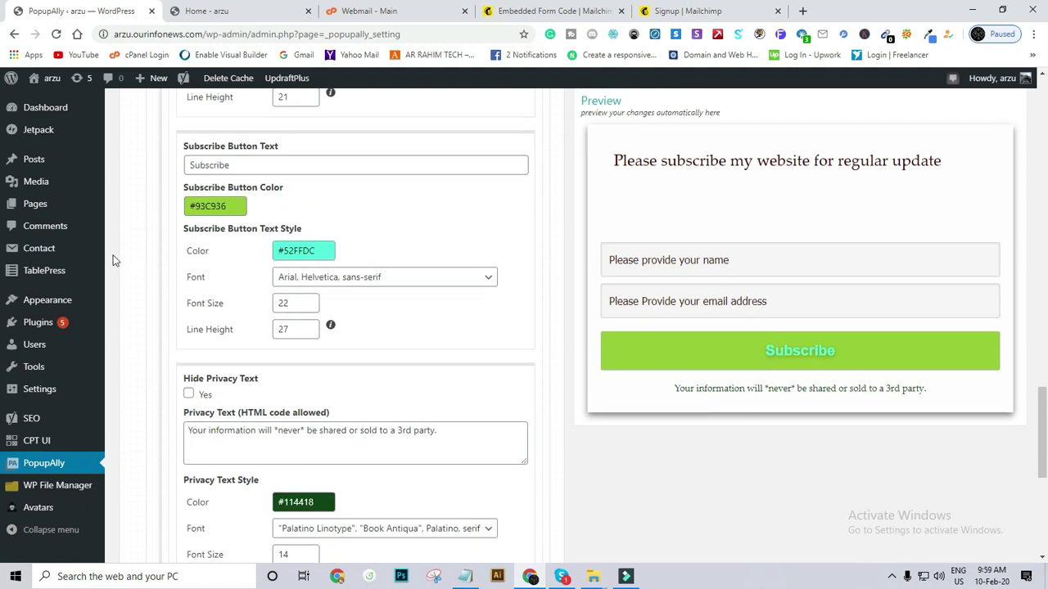
Set the button text font to Georgia, serif and its colour to white #FFFFFF.
left_click(332, 285)
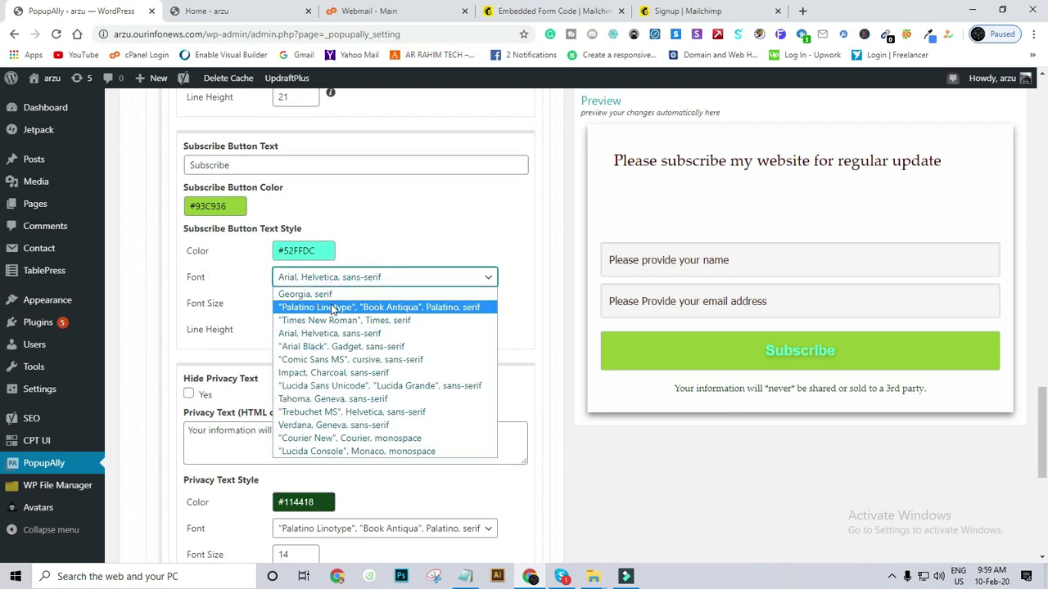
left_click(332, 308)
left_click(334, 283)
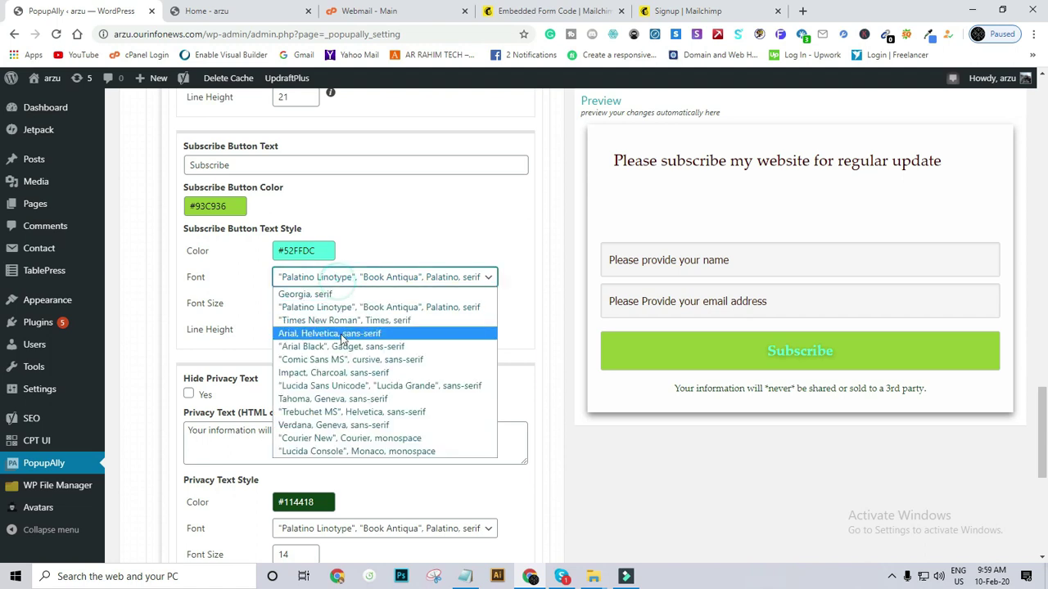
left_click(340, 369)
left_click(339, 277)
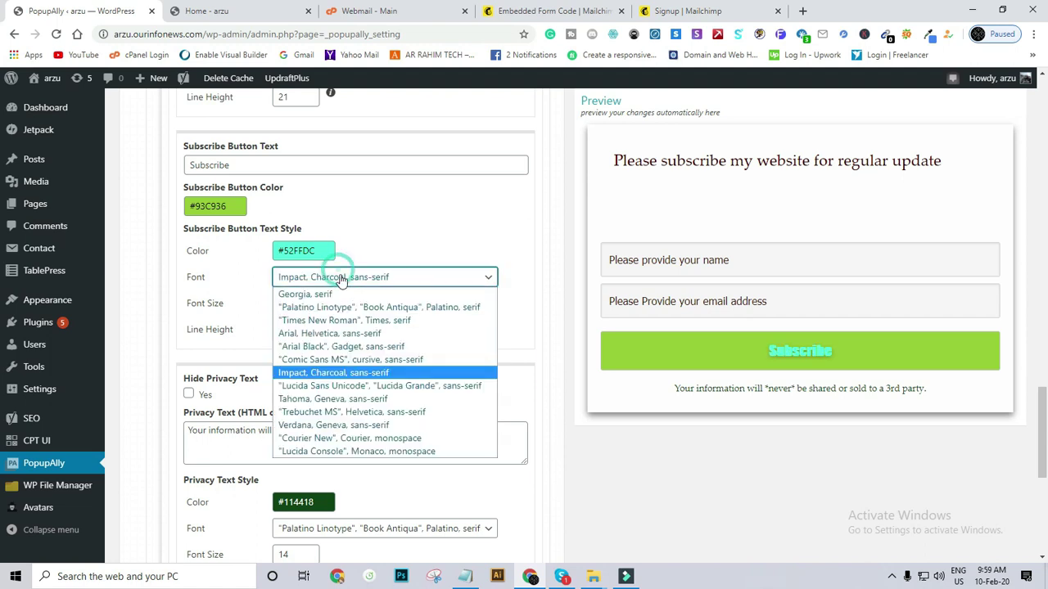
left_click(334, 293)
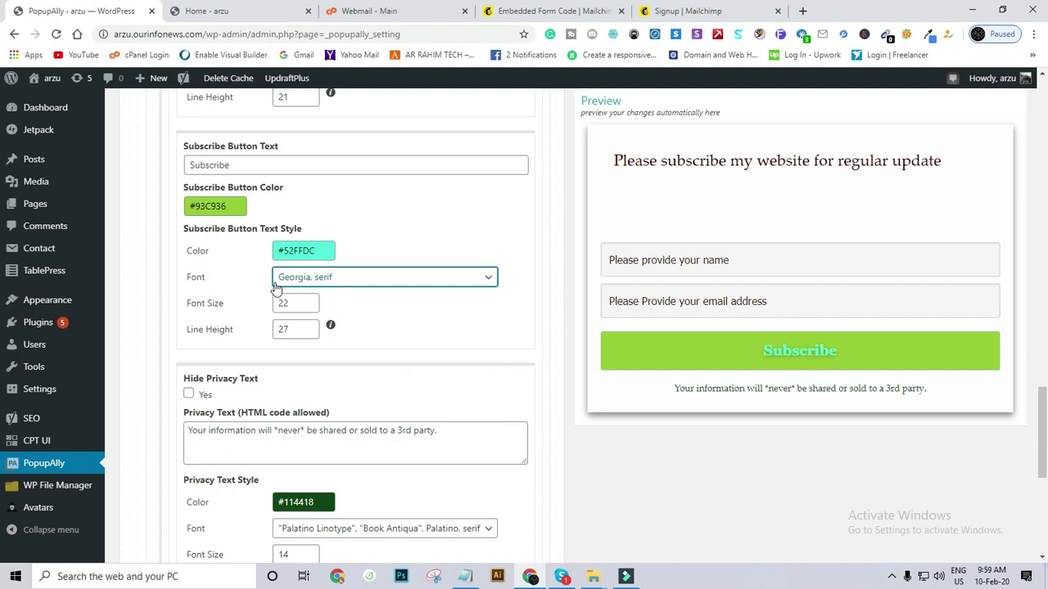
left_click(302, 250)
mouse_move(306, 306)
left_mouse_down()
mouse_move(280, 320)
mouse_move(273, 356)
mouse_move(350, 266)
mouse_move(401, 299)
mouse_move(344, 269)
mouse_move(290, 295)
mouse_move(275, 352)
left_mouse_up()
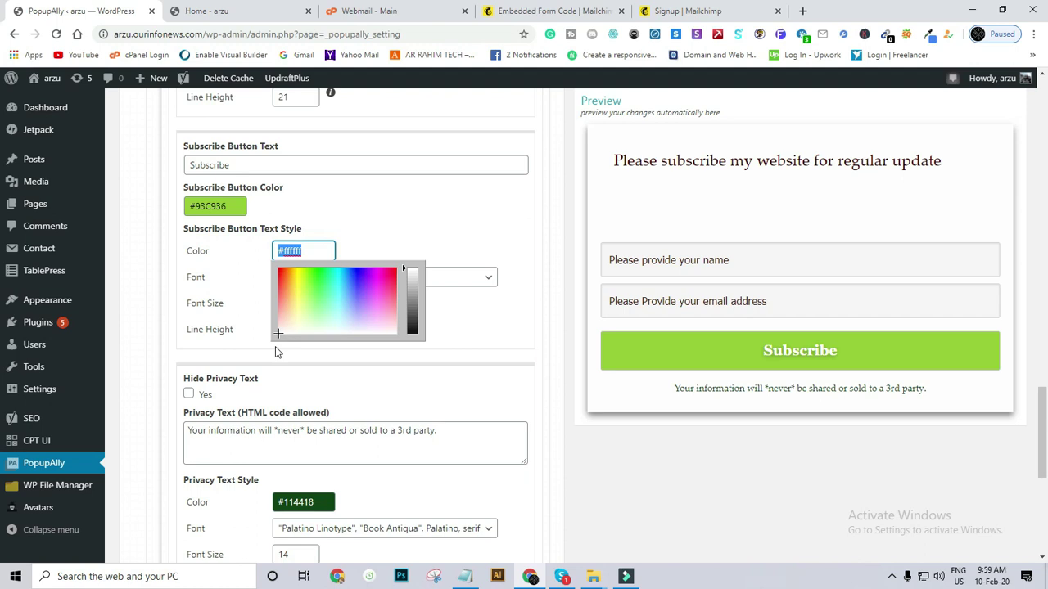
left_click(143, 252)
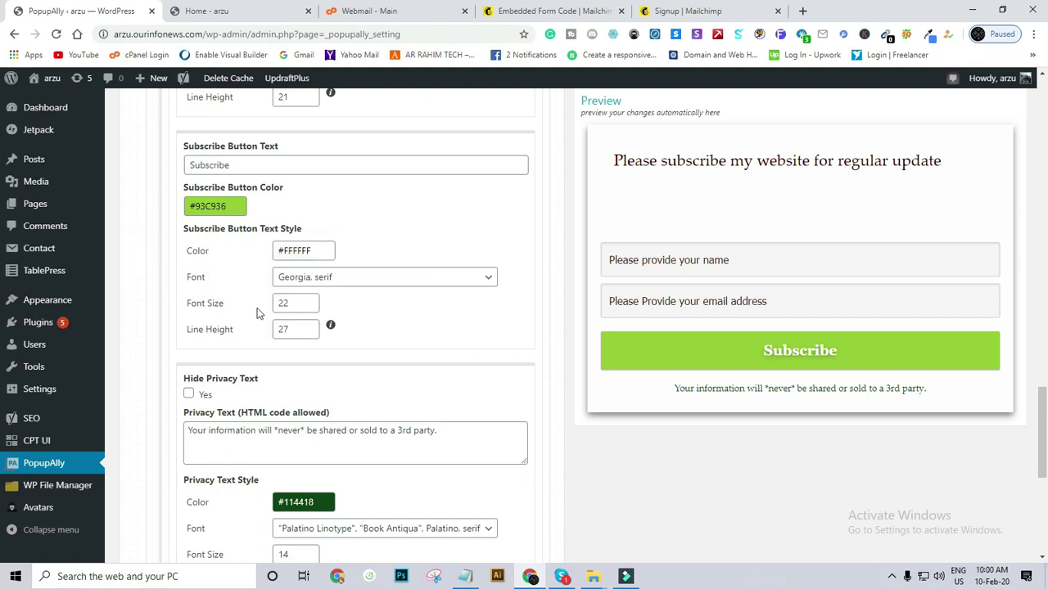
scroll(257, 311, "down", 2)
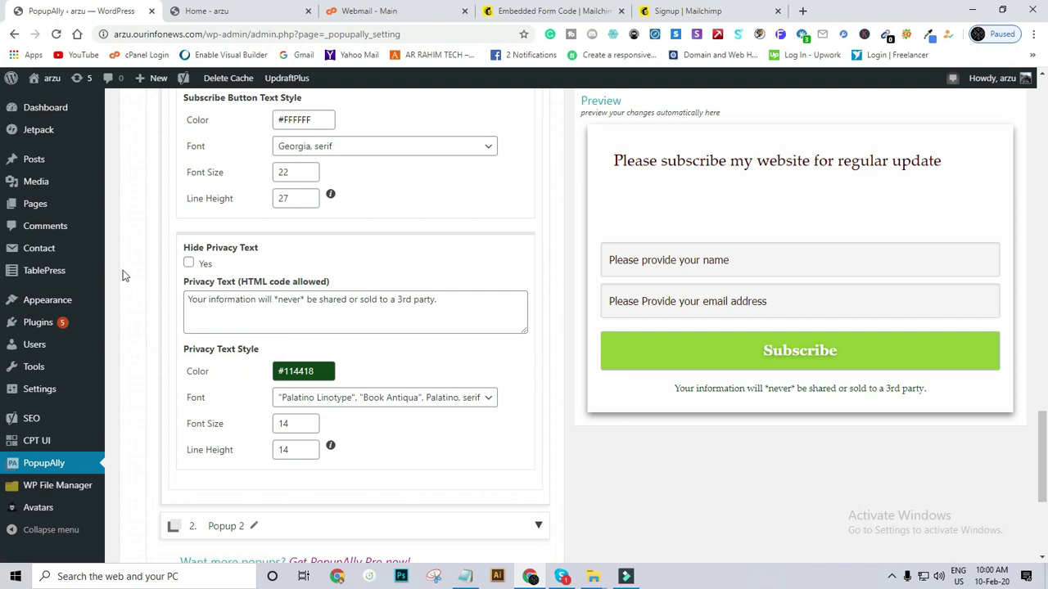
Keep the privacy text visible and set its colour to dark red #440707.
left_click(189, 265)
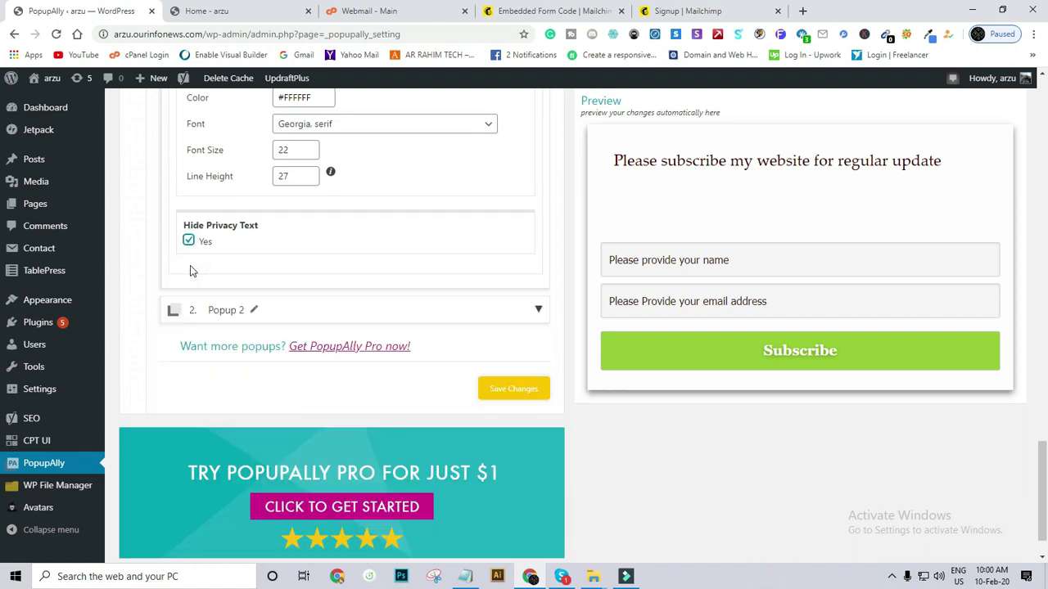
left_click(190, 239)
left_click(304, 301)
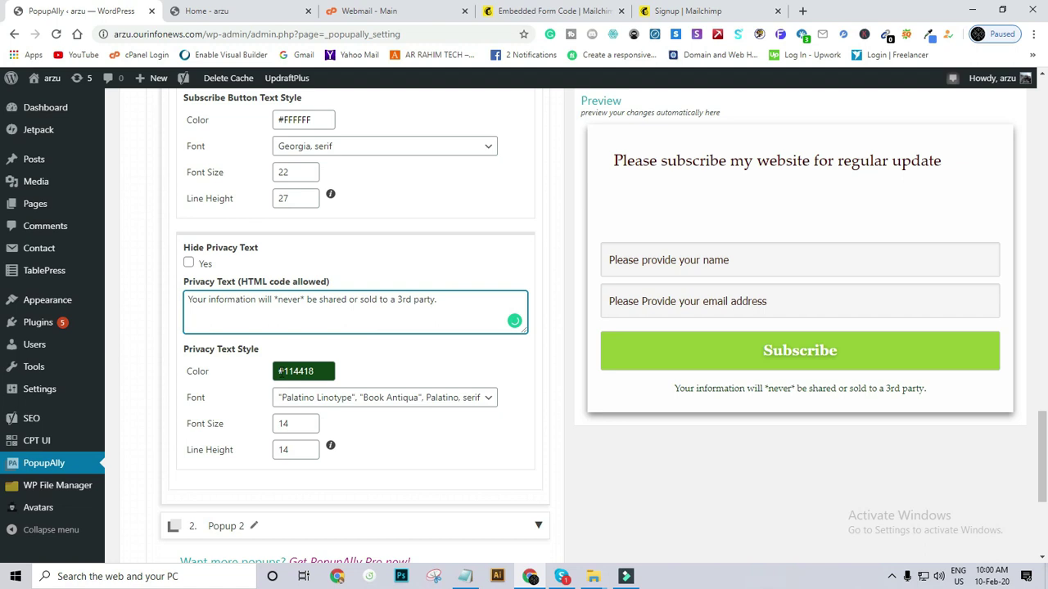
left_click(303, 371)
left_click_drag(336, 391, 309, 394)
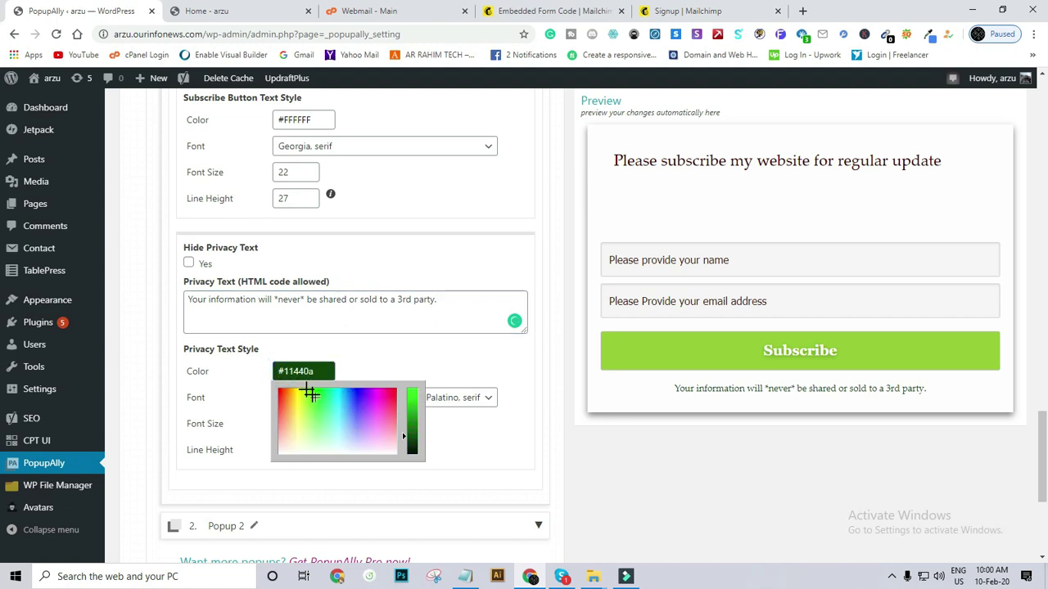
left_click(364, 420)
left_click_drag(381, 416, 407, 384)
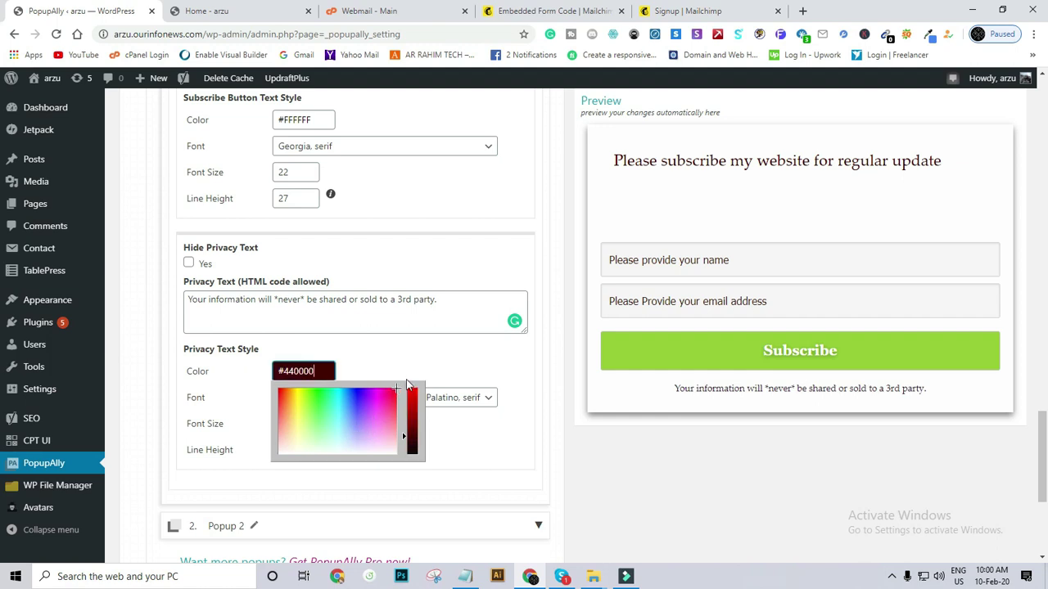
left_click(317, 417)
left_click(399, 396)
left_click(380, 348)
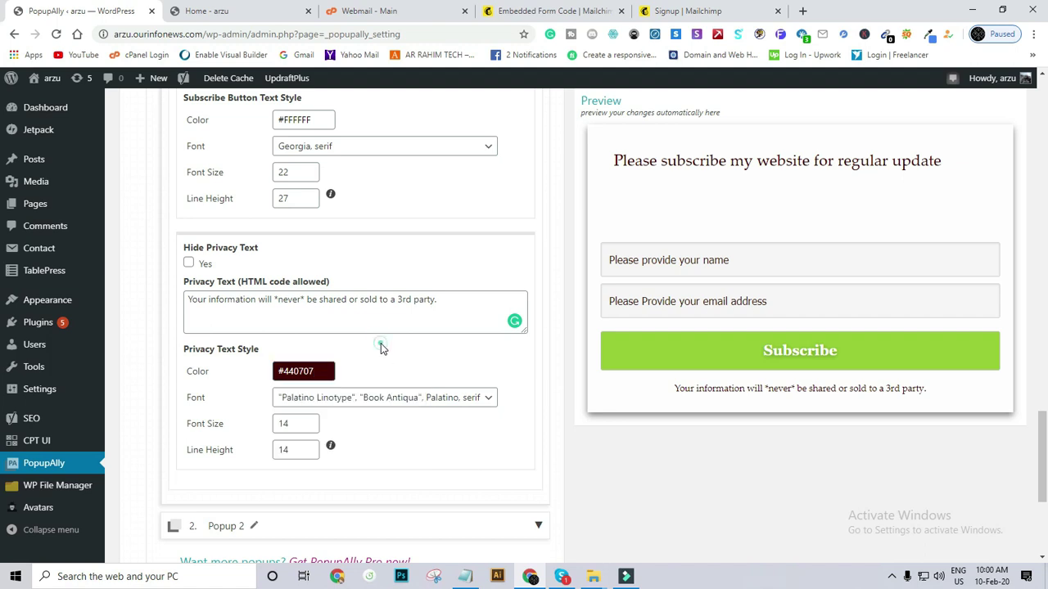
Review the privacy text font size and line height, then save the style changes.
left_click(289, 425)
left_click(282, 447)
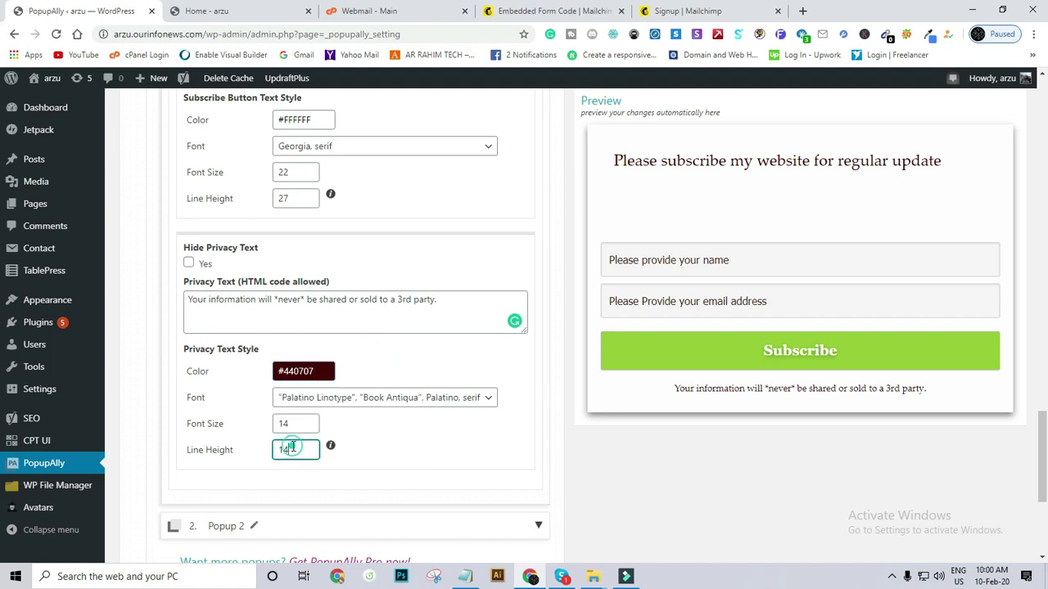
scroll(301, 434, "down", 2)
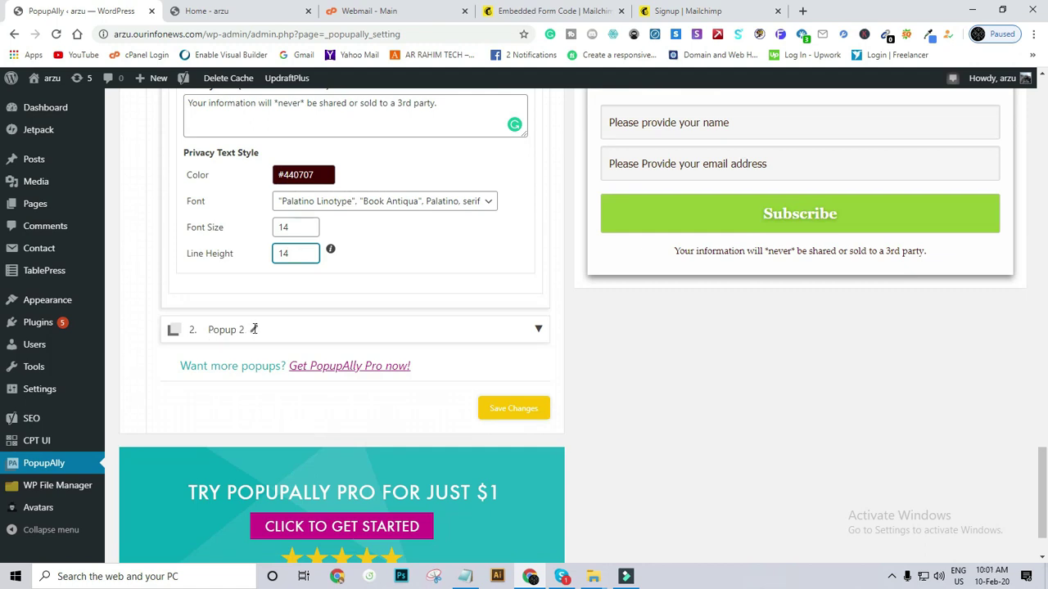
scroll(242, 348, "up", 5)
scroll(248, 369, "down", 3)
scroll(247, 369, "down", 2)
scroll(247, 368, "up", 2)
scroll(247, 369, "down", 2)
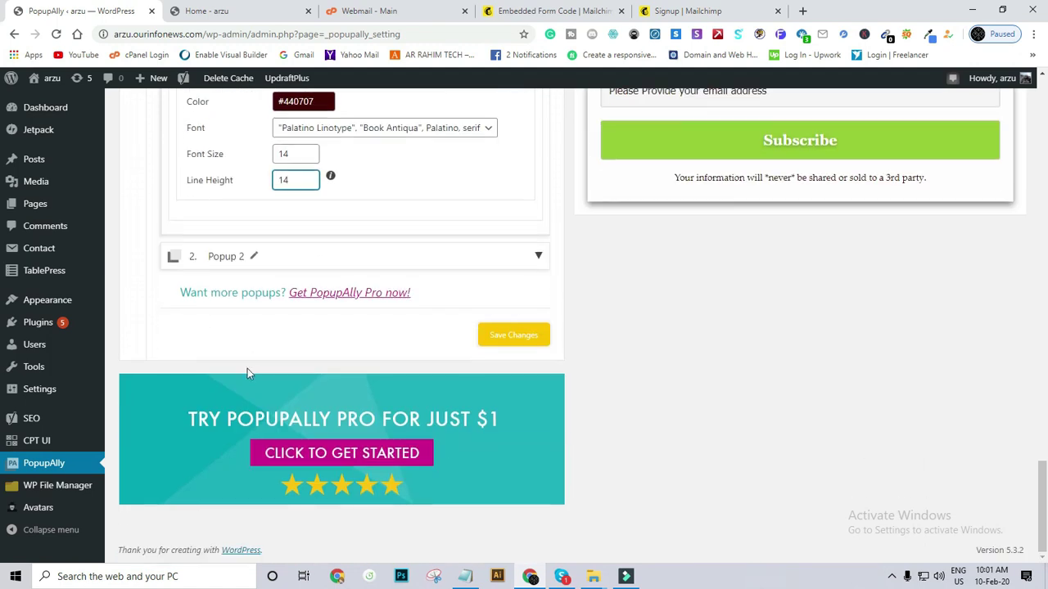
left_click(494, 345)
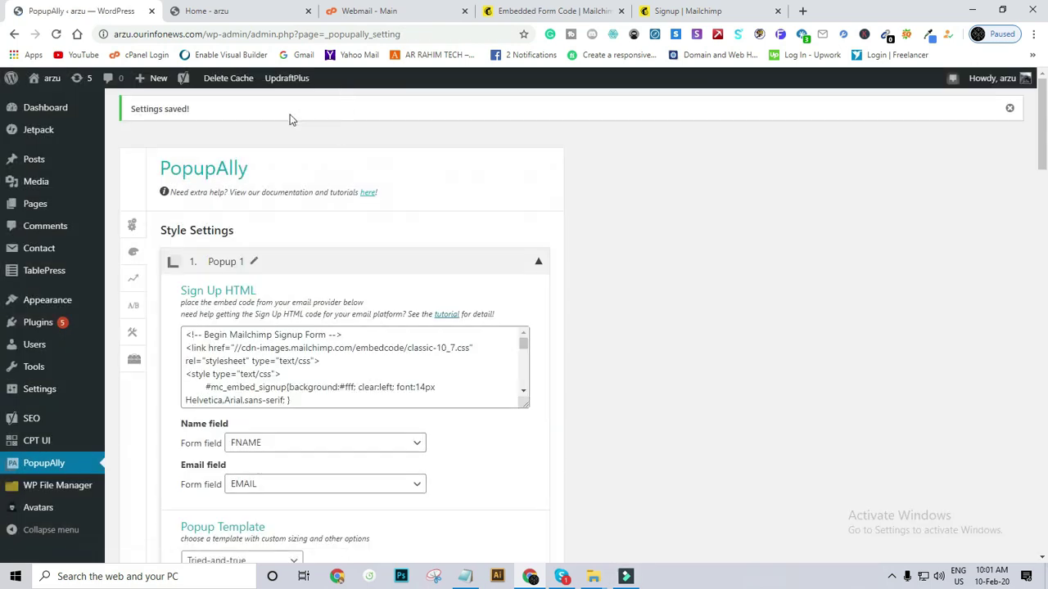
View PopupAlly Display Settings showing Popup 2 as a time-delayed popup after 0 seconds.
left_click(131, 228)
scroll(131, 227, "down", 1)
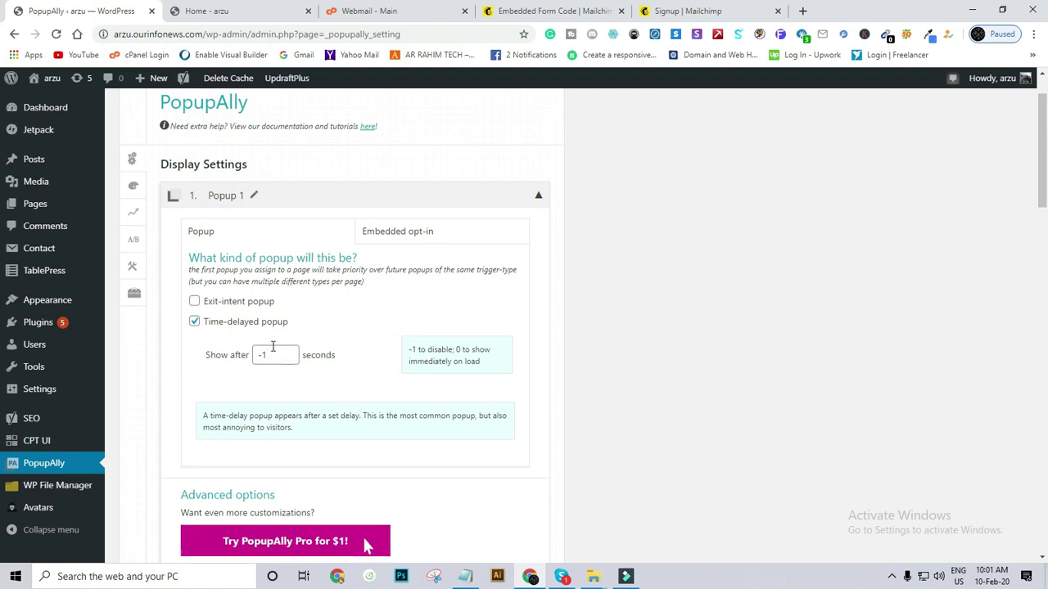
scroll(273, 347, "down", 3)
scroll(273, 346, "up", 2)
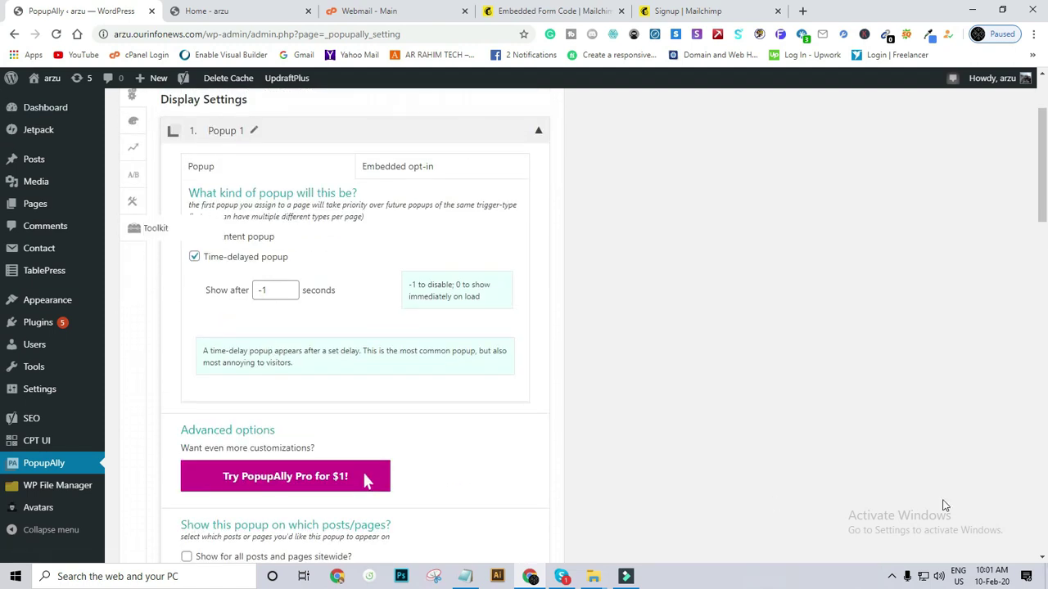
left_click(892, 578)
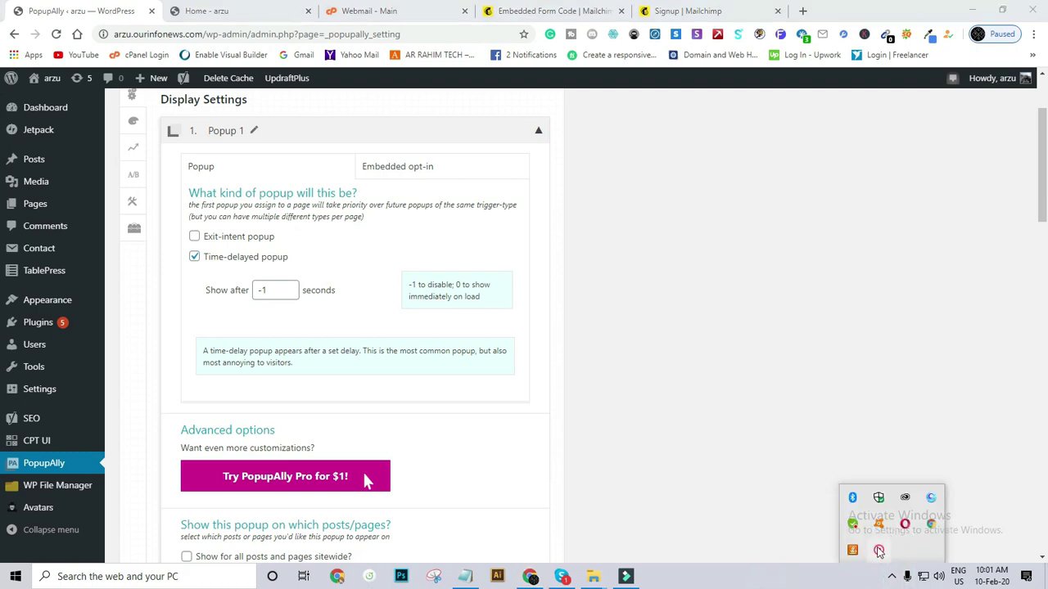
right_click(886, 554)
left_click(909, 556)
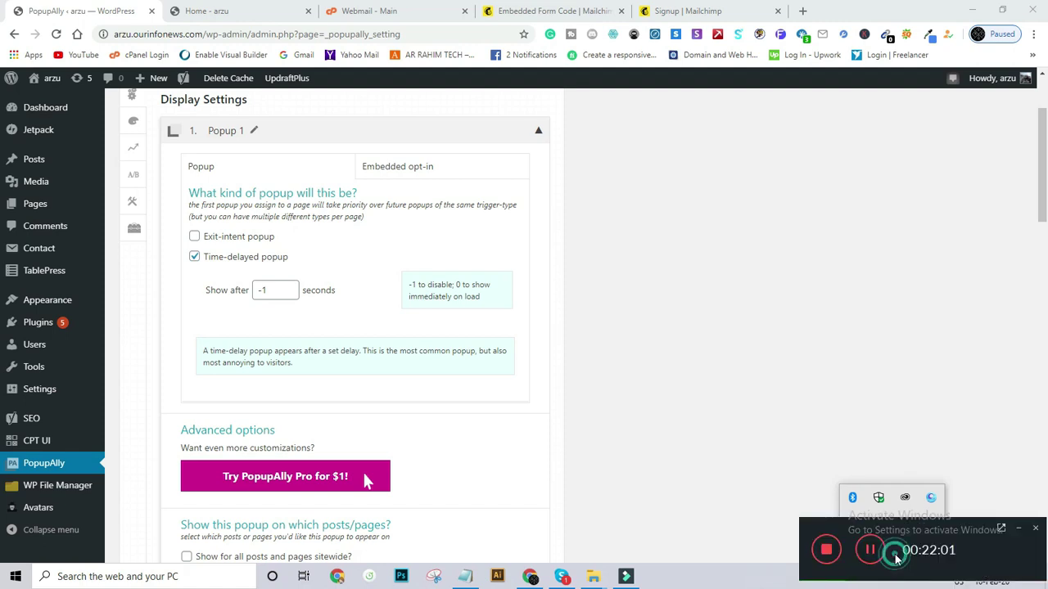
left_click(868, 547)
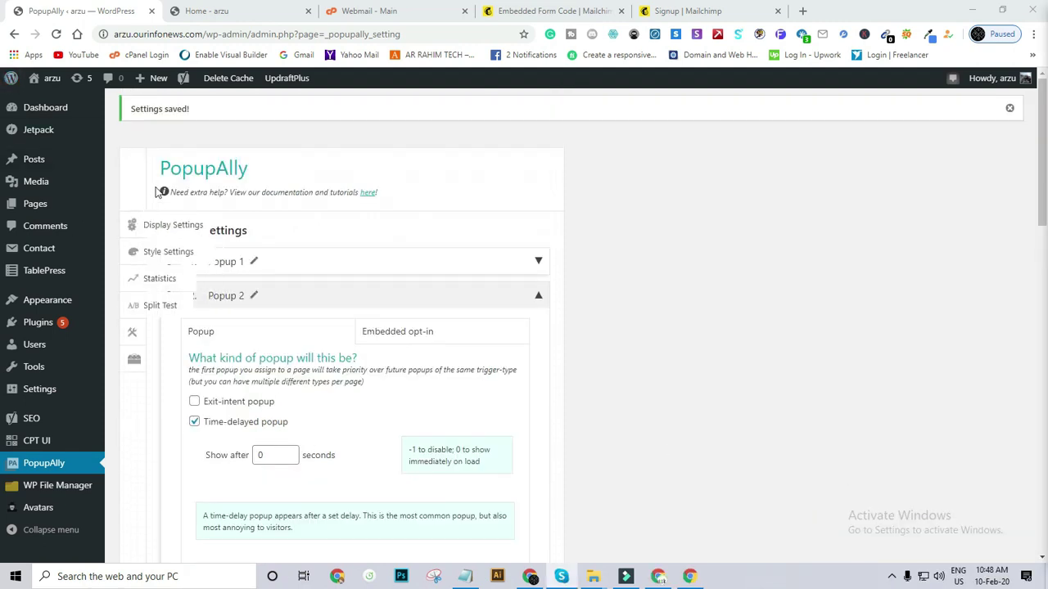
scroll(274, 230, "down", 3)
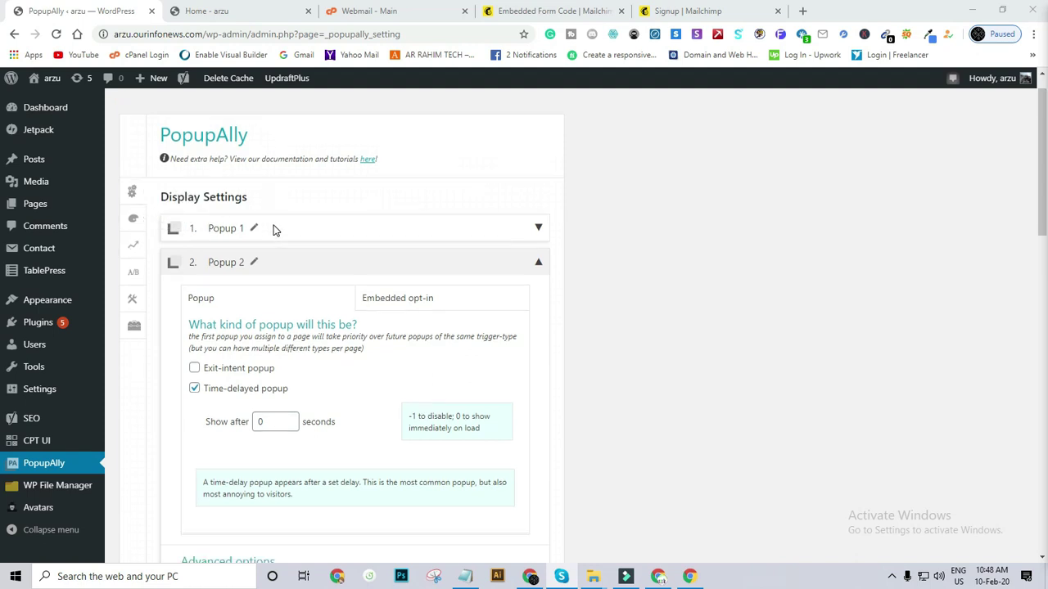
scroll(274, 230, "down", 4)
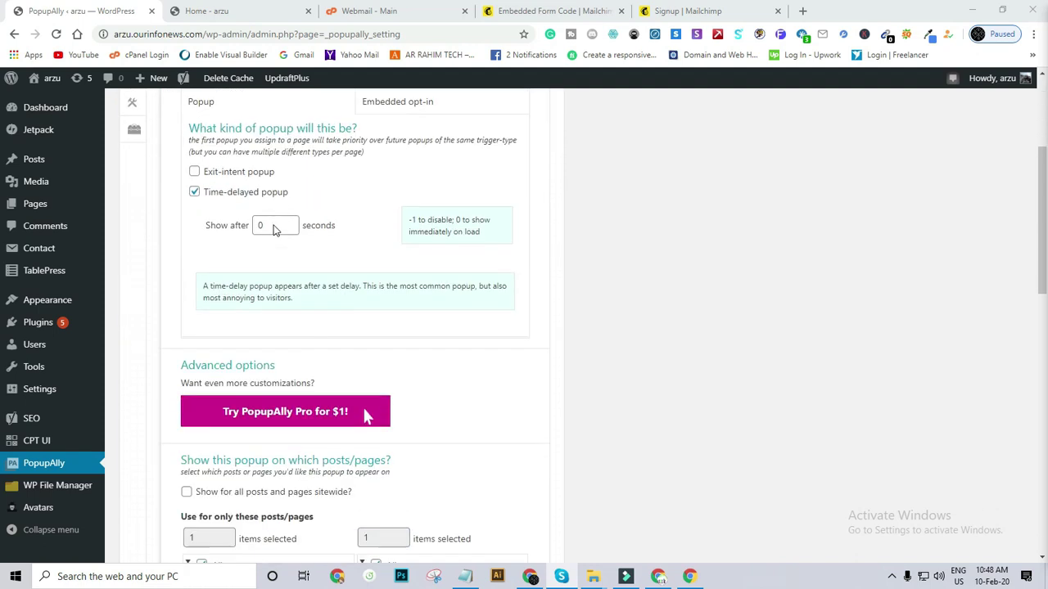
scroll(274, 226, "down", 5)
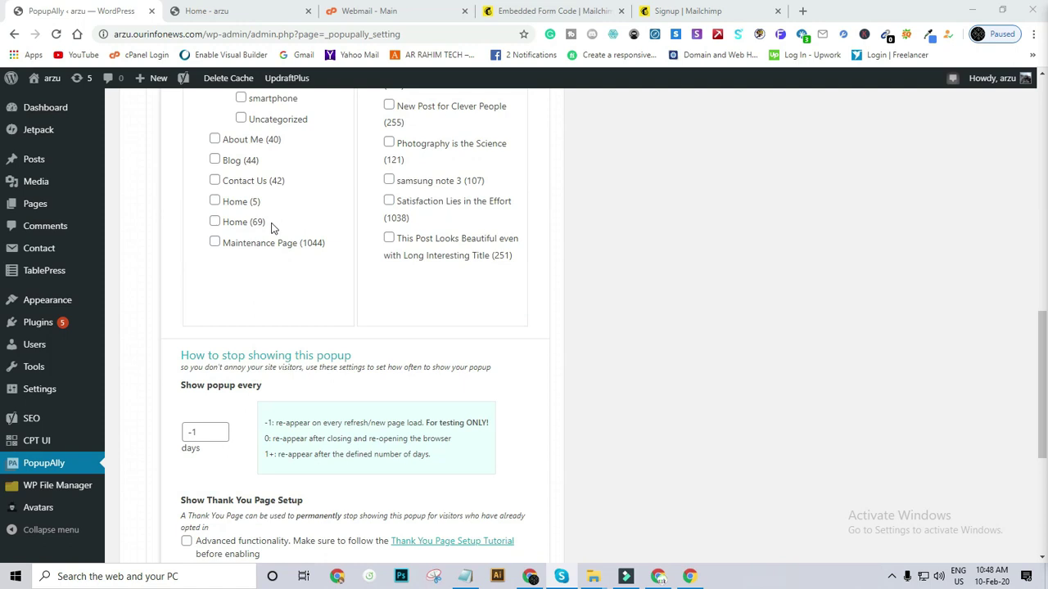
scroll(273, 228, "up", 12)
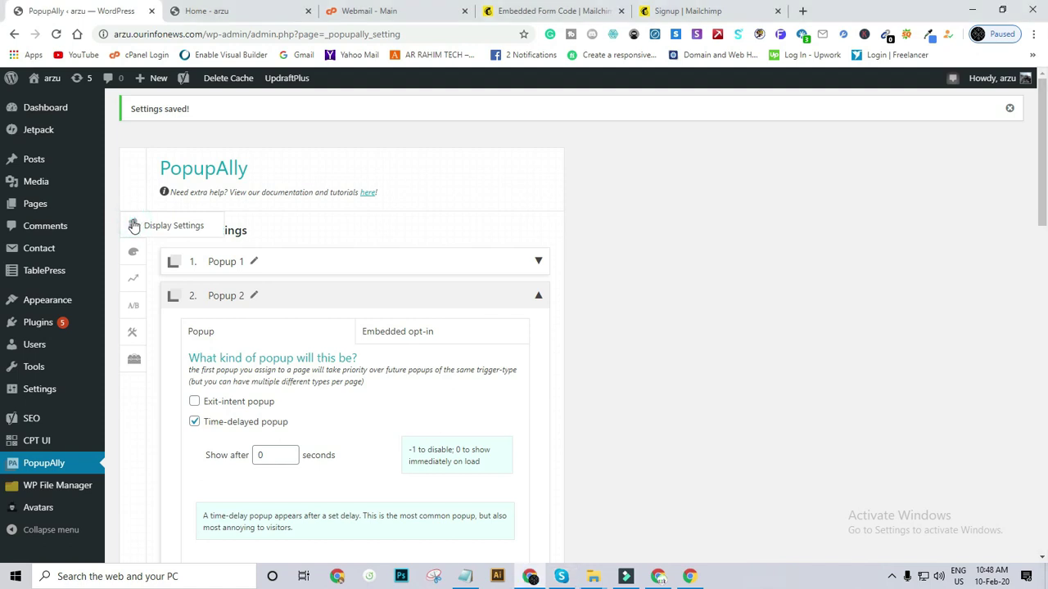
scroll(297, 304, "down", 2)
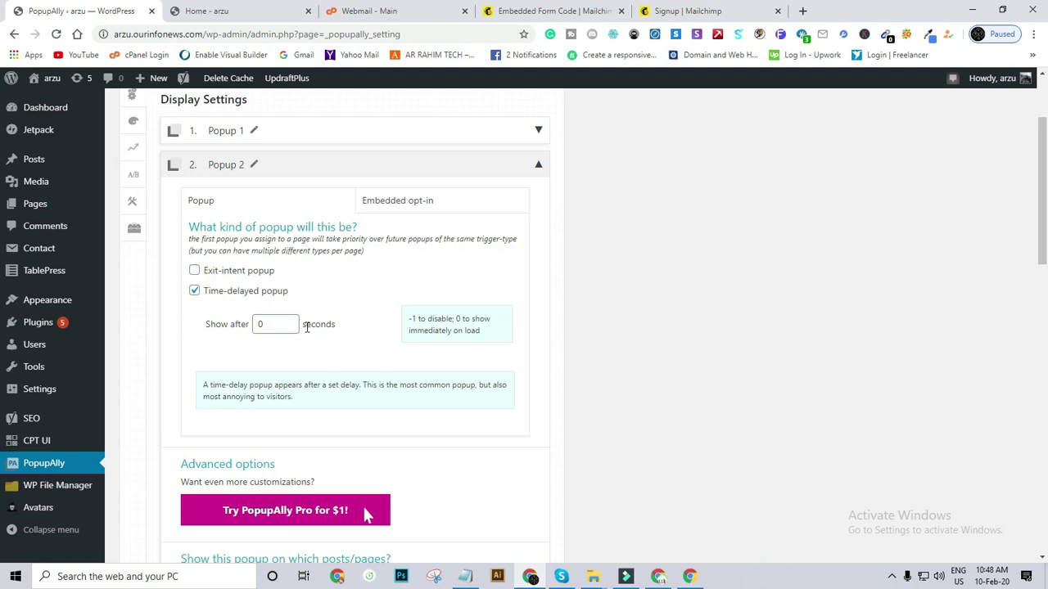
left_click(268, 322)
scroll(280, 317, "down", 4)
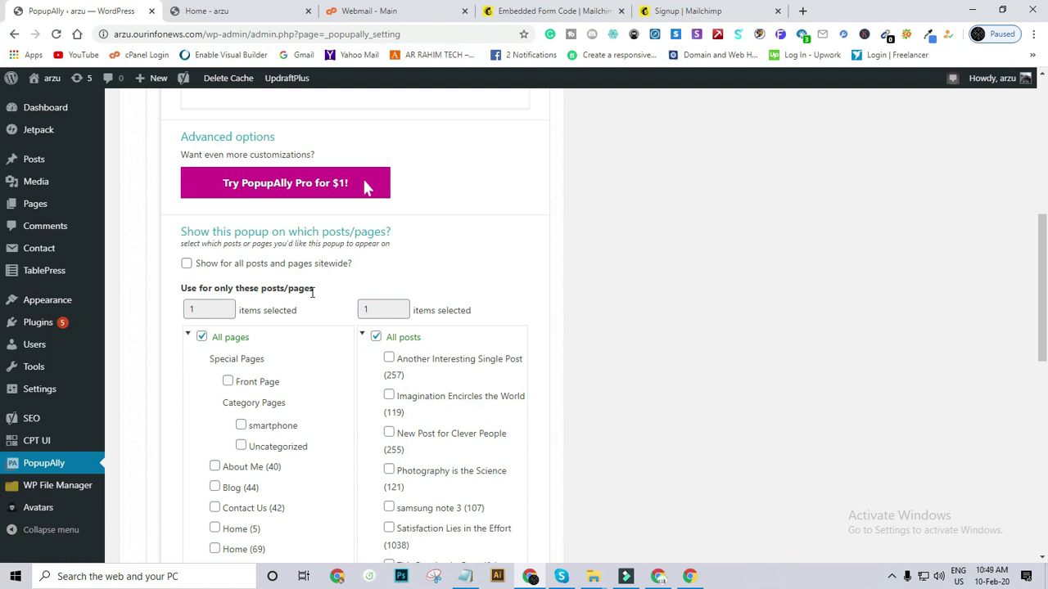
scroll(239, 475, "down", 1)
scroll(241, 471, "down", 1)
scroll(241, 454, "up", 3)
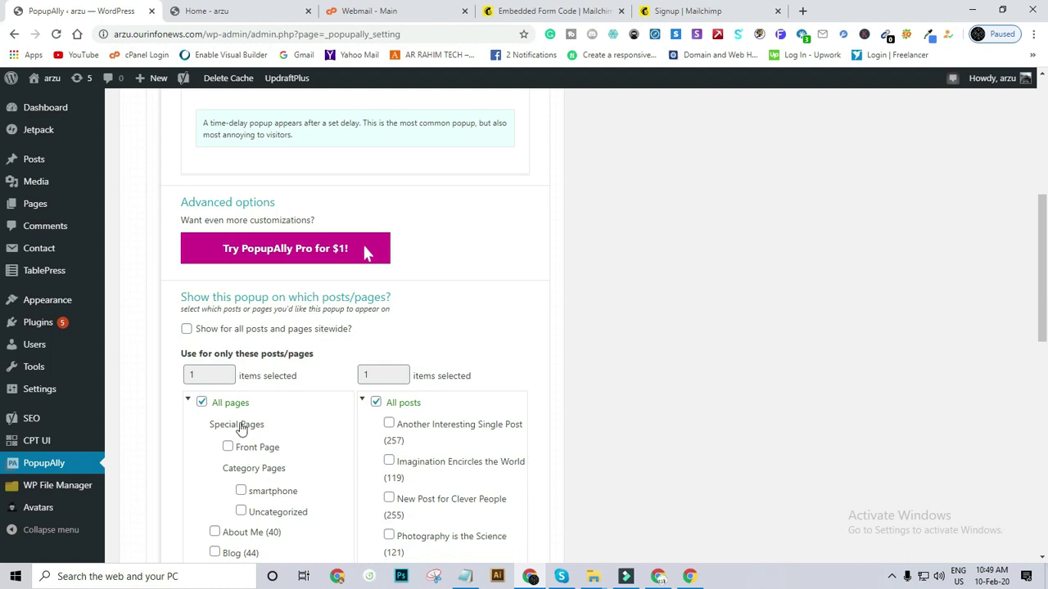
left_click(228, 448)
left_click(201, 403)
left_click(202, 402)
left_click(227, 449)
scroll(286, 415, "down", 5)
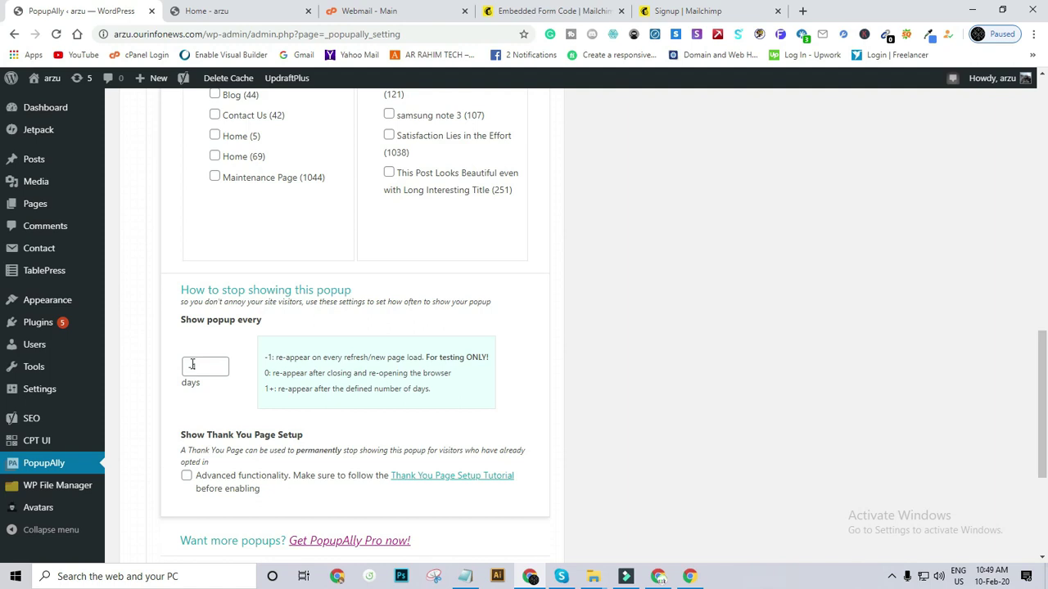
Set Popup 2's Show popup every interval to -1 days.
left_click_drag(196, 369, 187, 368)
type("1")
left_click_drag(203, 368, 187, 367)
left_click(341, 360)
left_click_drag(210, 370, 178, 365)
double_click(184, 368)
type("-1")
scroll(254, 374, "down", 2)
Enable Thank You Page Setup and tick About Me, Blog, Contact Us, Home and Maintenance Page.
left_click(195, 347)
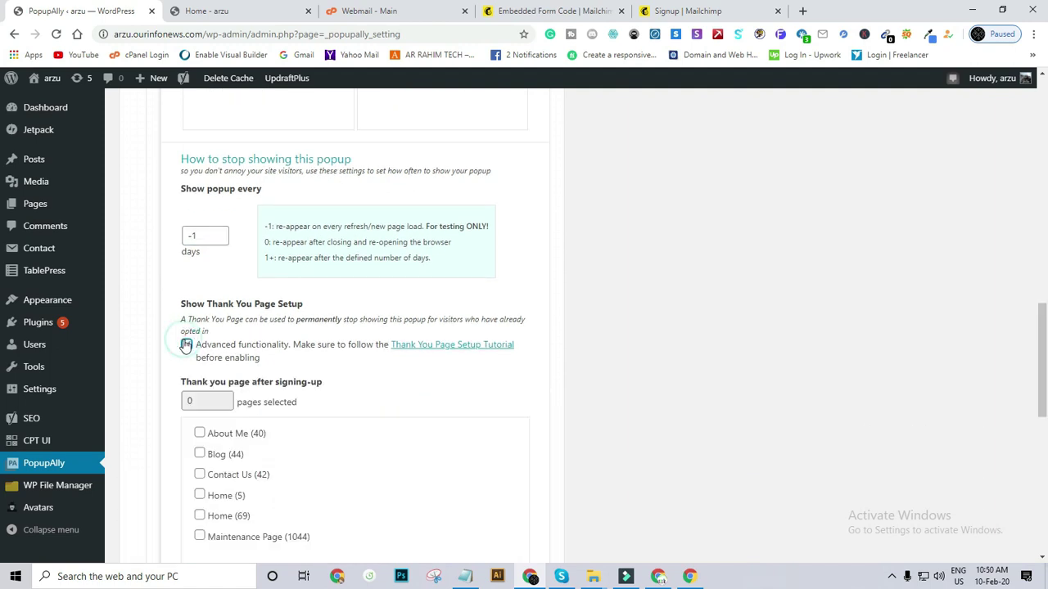
scroll(219, 346, "down", 2)
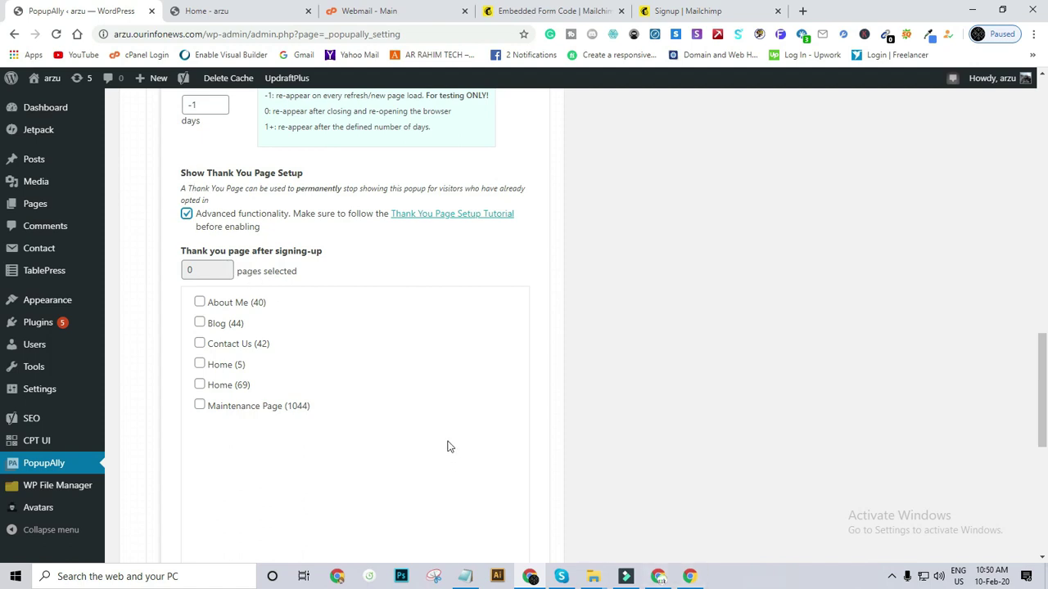
left_click(200, 302)
left_click(199, 324)
left_click(199, 344)
left_click(200, 364)
left_click(200, 385)
left_click(201, 406)
Untick all the thank-you pages and turn Thank You Page Setup back off.
left_click(201, 406)
left_click(200, 385)
left_click(200, 364)
left_click(199, 344)
left_click(200, 323)
left_click(200, 302)
left_click(187, 214)
Save Popup 2's display settings and bring the arzu homepage window forward.
scroll(253, 241, "up", 1)
scroll(260, 247, "up", 15)
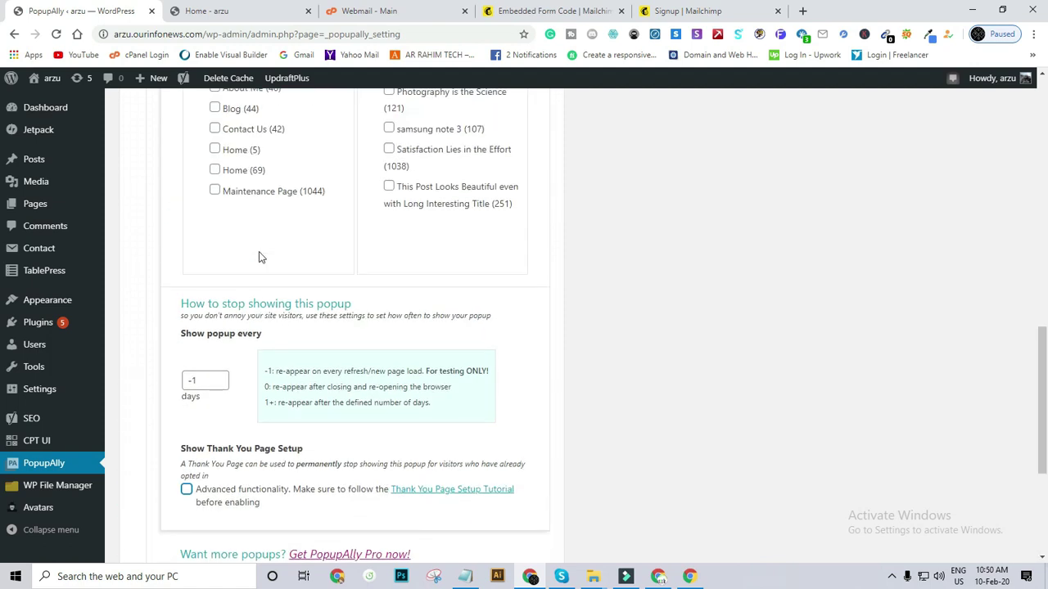
scroll(258, 254, "down", 15)
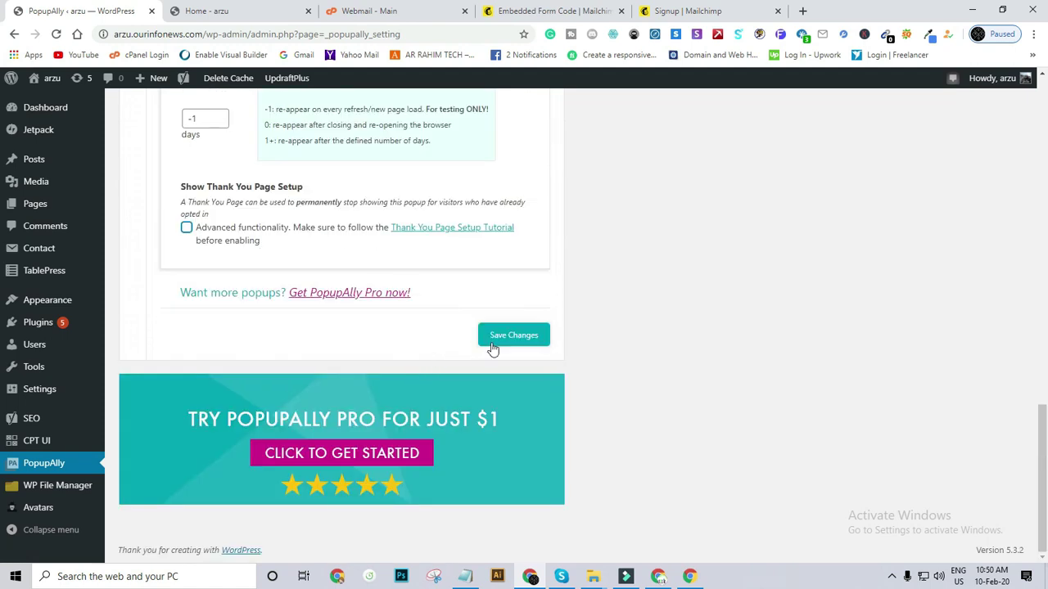
left_click(491, 342)
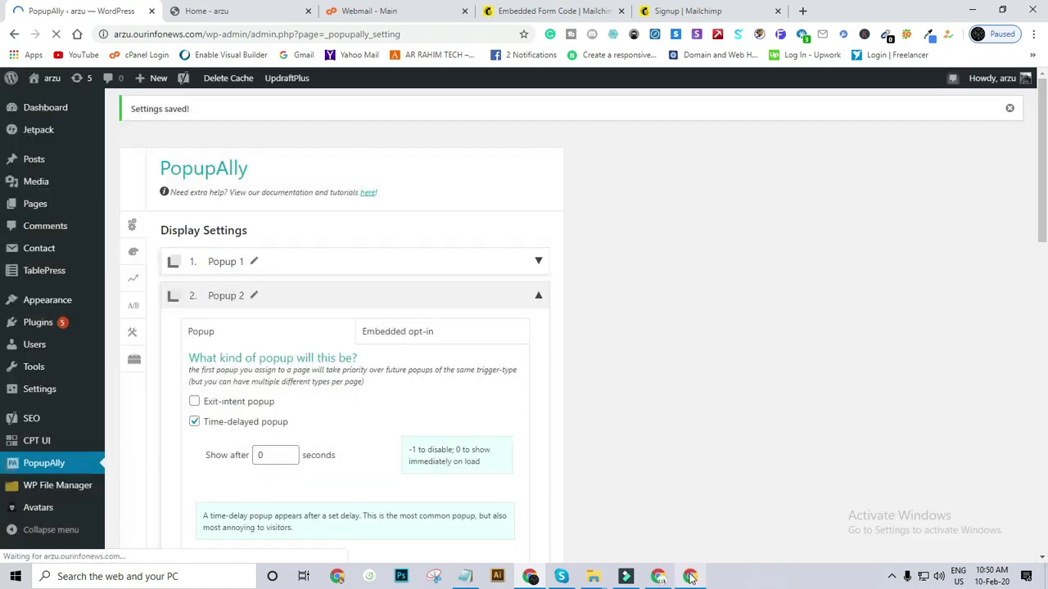
left_click(690, 576)
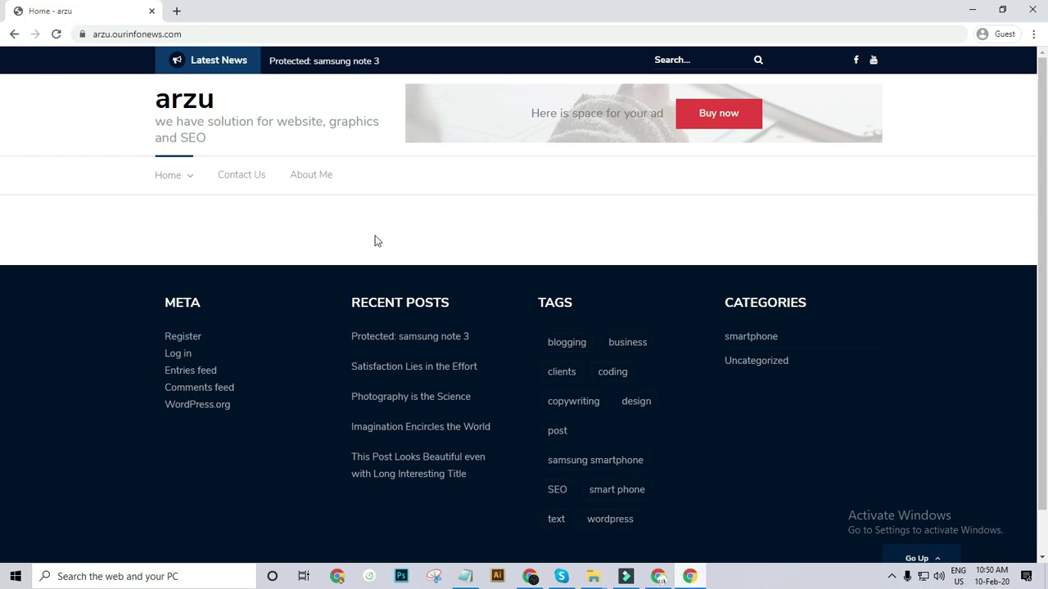
Reload the arzu homepage and confirm the popup with name, email and green Subscribe button.
left_click(55, 34)
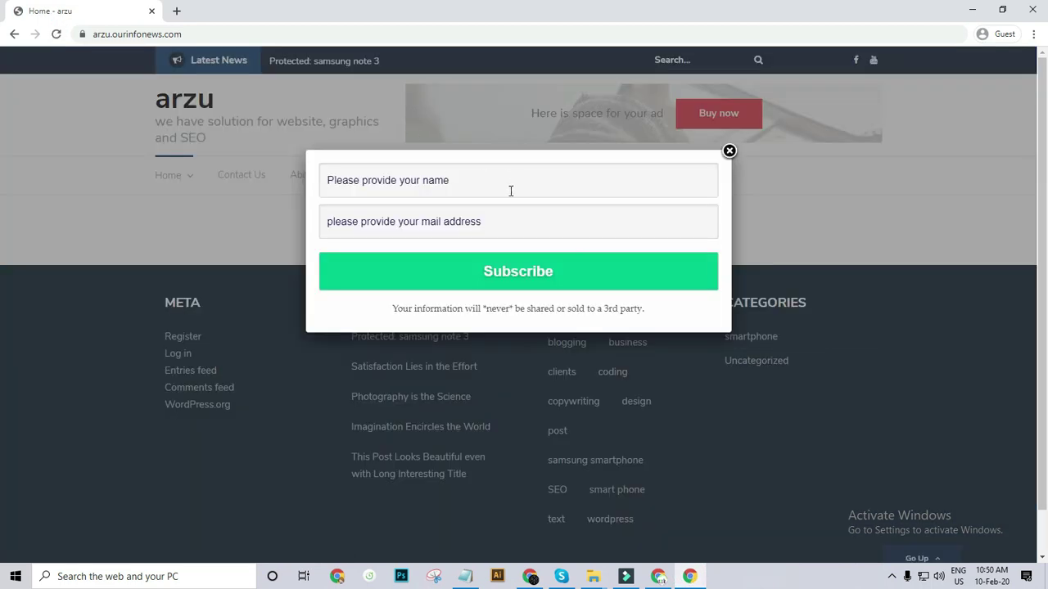
scroll(403, 227, "down", 1)
scroll(410, 219, "up", 1)
scroll(410, 220, "down", 1)
scroll(398, 207, "up", 1)
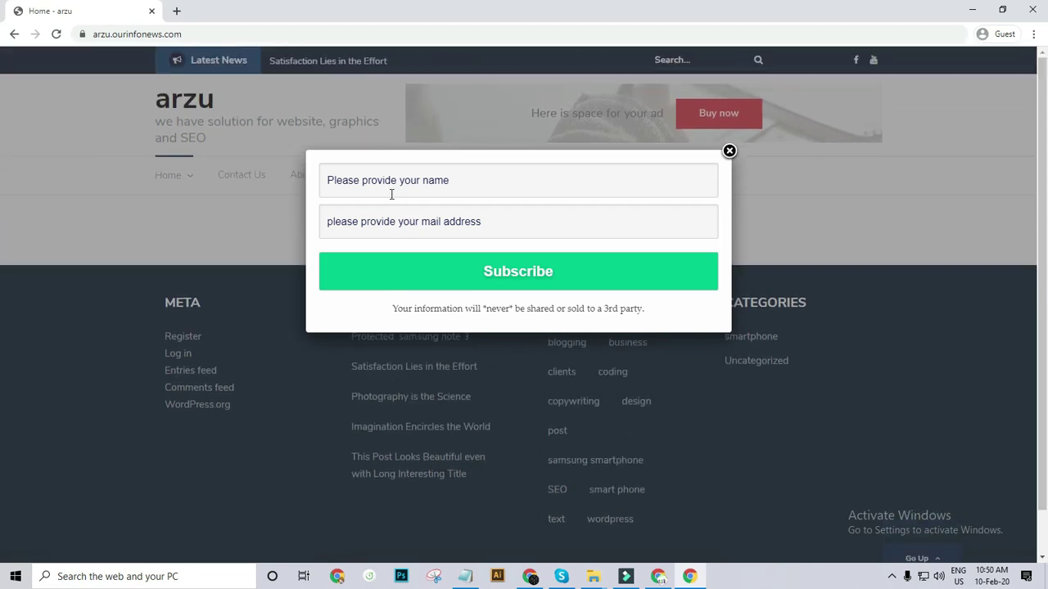